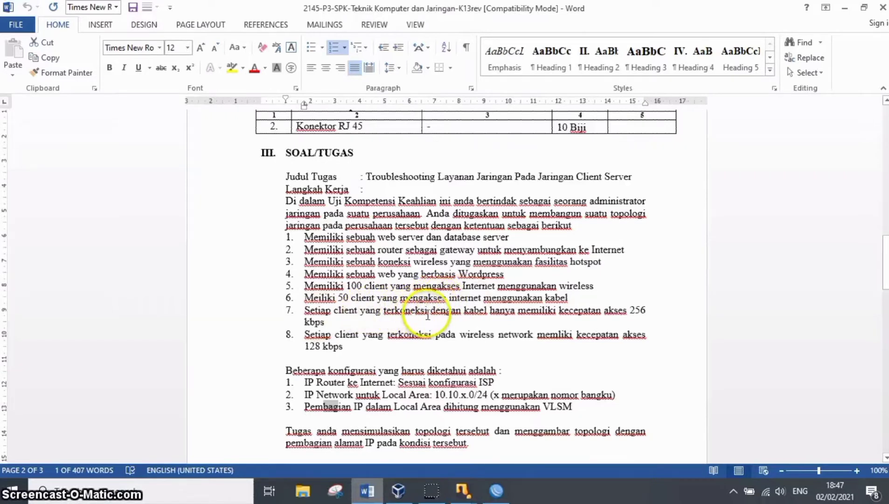
Review the IP router, local area network and VLSM requirements and the network topology diagram in the assignment document.
{"action": "left_click_drag", "start_coordinate": [305, 380], "coordinate": [394, 383]}
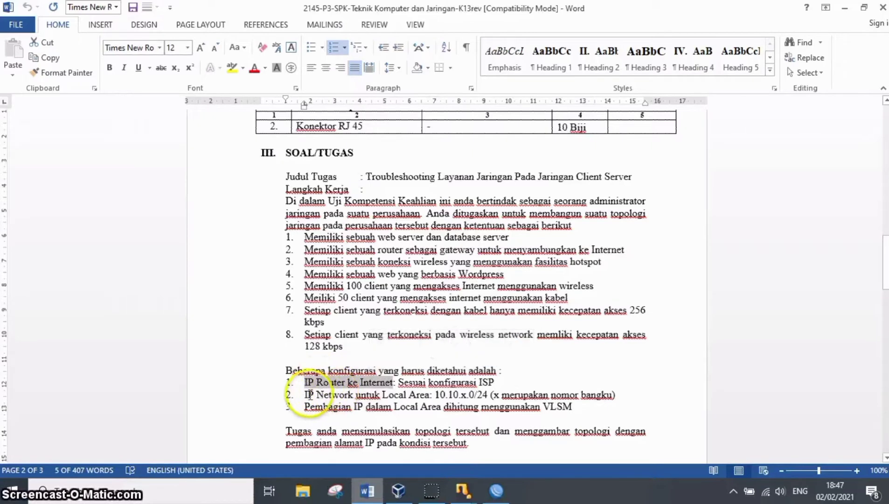
{"action": "left_click_drag", "start_coordinate": [306, 395], "coordinate": [462, 396]}
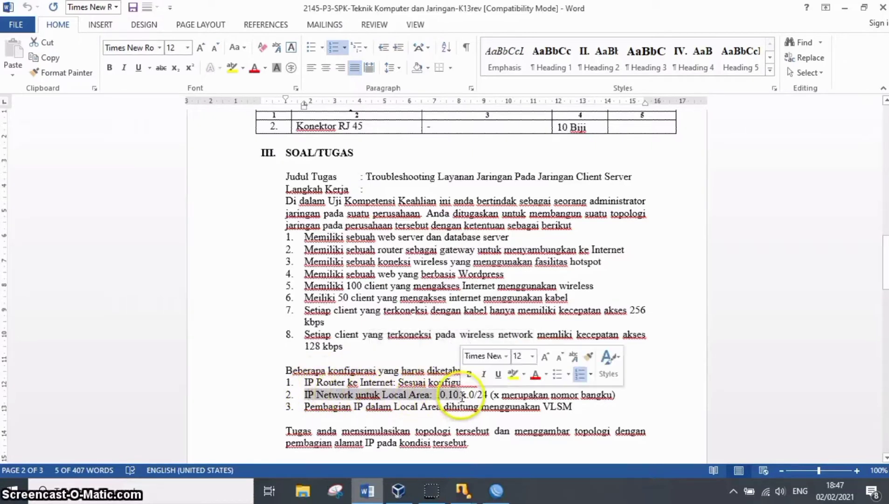
{"action": "left_click_drag", "start_coordinate": [305, 407], "coordinate": [542, 409]}
{"action": "left_click_drag", "start_coordinate": [885, 248], "coordinate": [883, 367]}
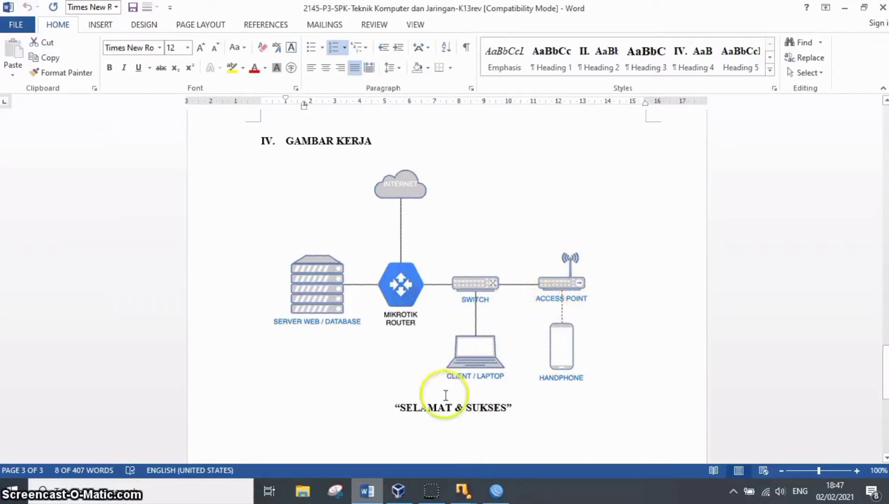
Switch to VirtualBox Manager and review the network adapters of the mikrotik, Client 1, Client 2 and debian machines in UKK 3.
{"action": "left_click", "coordinate": [397, 491]}
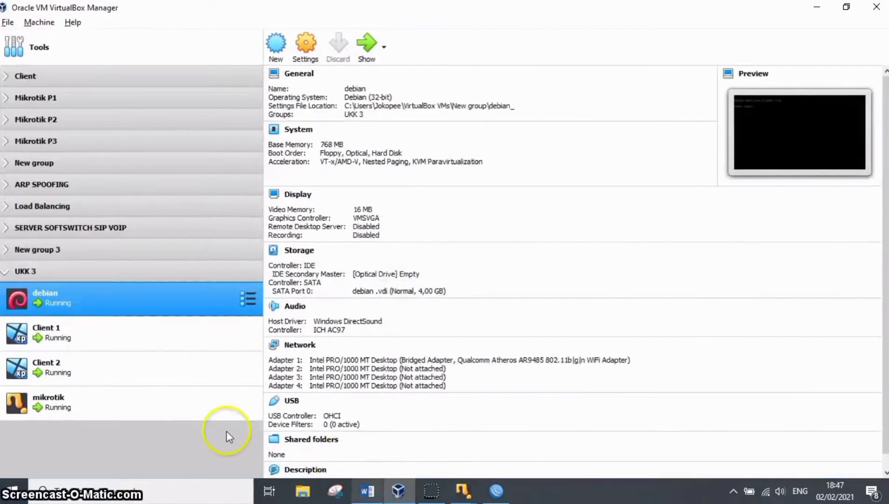
{"action": "left_click", "coordinate": [179, 406]}
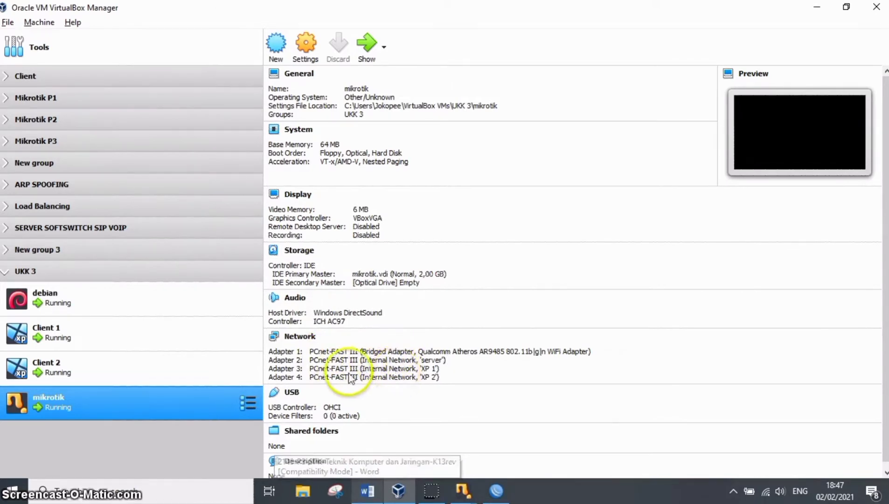
{"action": "left_click", "coordinate": [135, 376], "text": "ctrl"}
{"action": "left_click", "coordinate": [134, 376]}
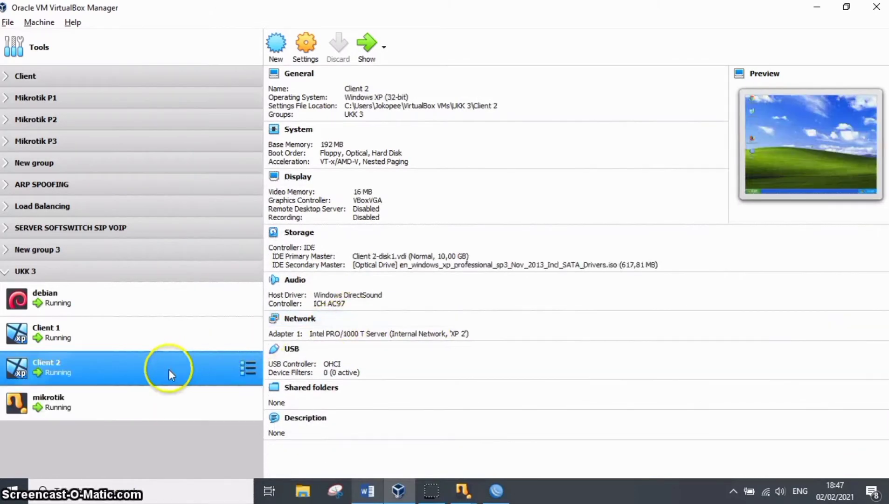
{"action": "left_click", "coordinate": [168, 347], "text": "ctrl"}
{"action": "left_click", "coordinate": [168, 345]}
{"action": "left_click", "coordinate": [139, 295], "text": "ctrl"}
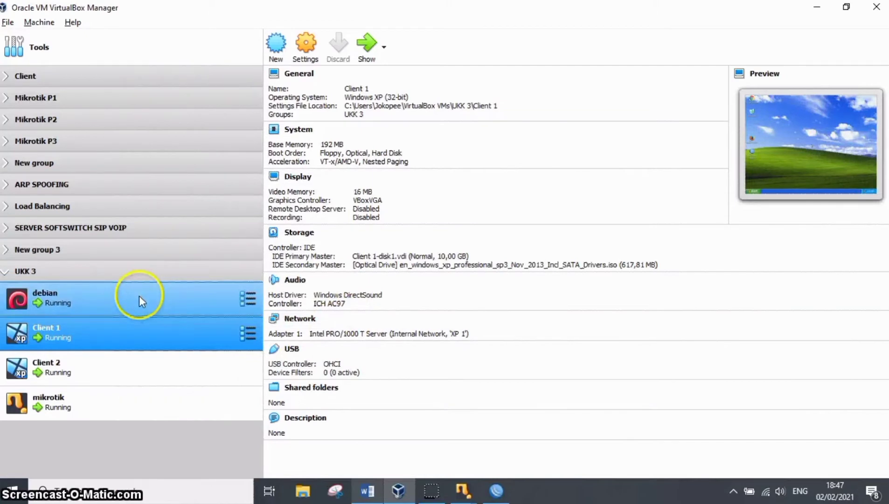
{"action": "left_click", "coordinate": [139, 296]}
{"action": "left_click", "coordinate": [178, 376], "text": "ctrl"}
{"action": "left_click", "coordinate": [156, 327], "text": "ctrl"}
Open the console of the running mikrotik virtual machine.
{"action": "left_click", "coordinate": [163, 404], "text": "ctrl"}
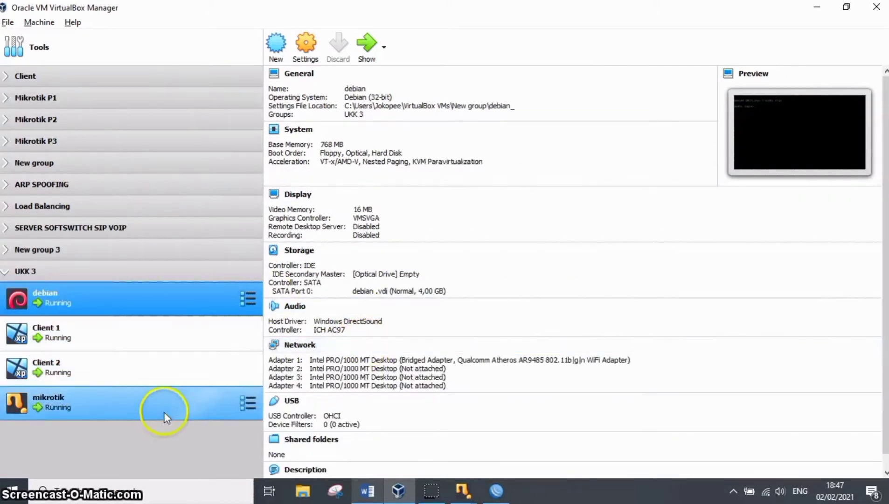
{"action": "left_click", "coordinate": [163, 397]}
{"action": "double_click", "coordinate": [164, 398]}
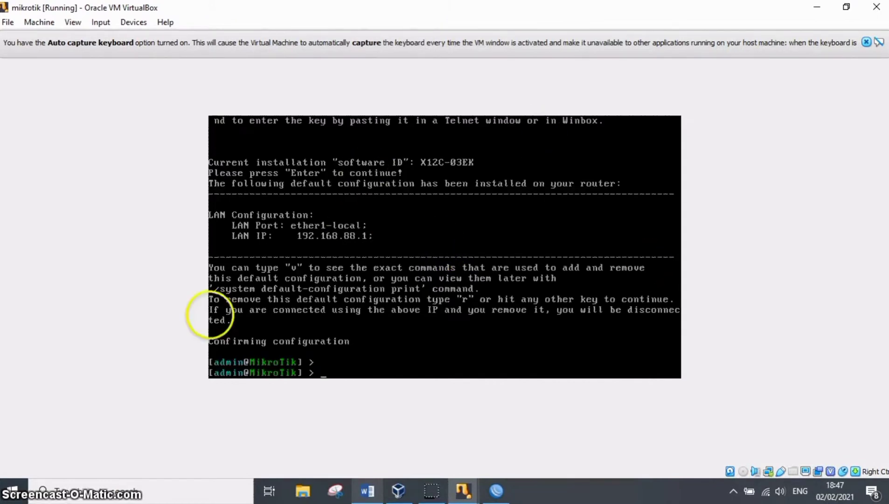
Switch to WinBox and add a DHCP client on ether1 with peer DNS, peer NTP and the default route enabled.
{"action": "left_click", "coordinate": [497, 491]}
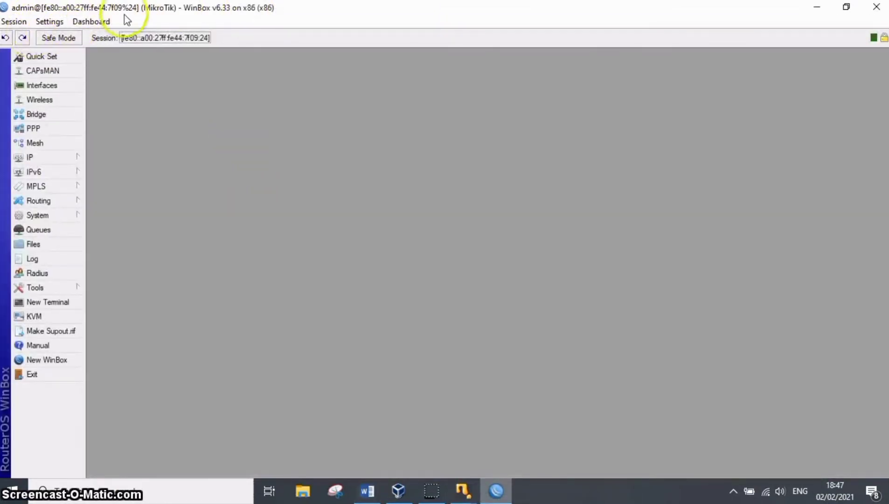
{"action": "left_click", "coordinate": [57, 155]}
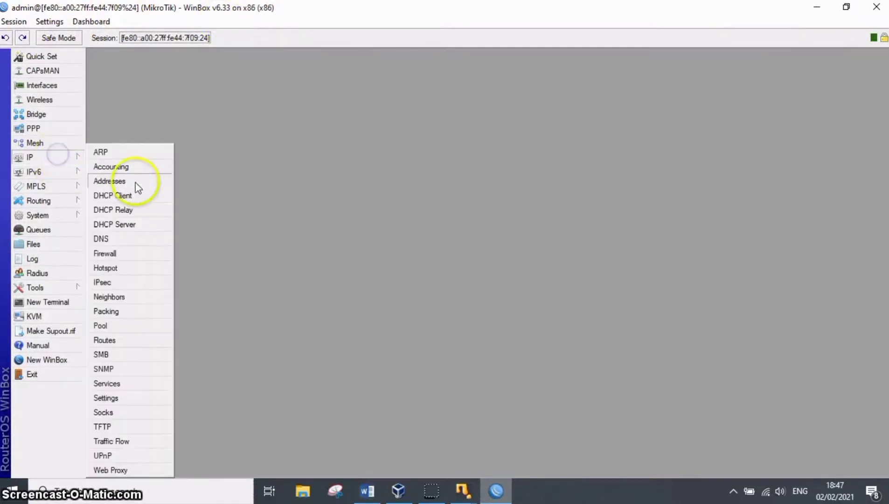
{"action": "left_click", "coordinate": [135, 195]}
{"action": "left_click", "coordinate": [205, 142]}
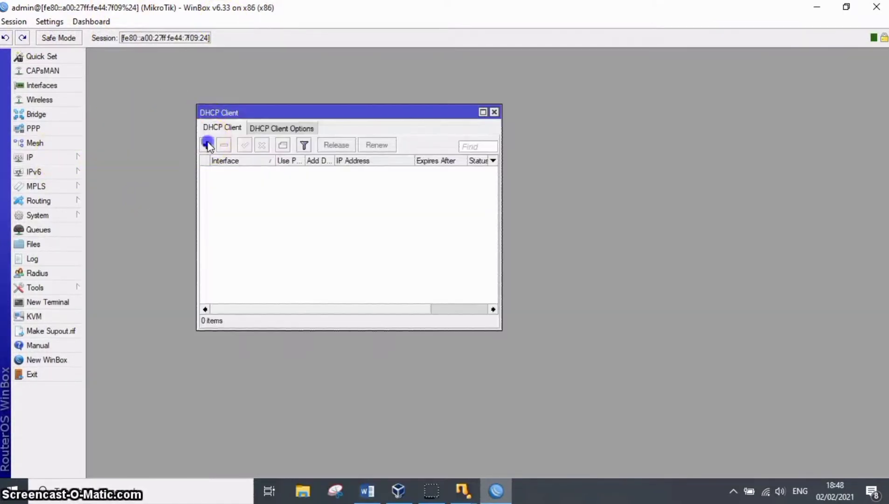
{"action": "left_click", "coordinate": [364, 158]}
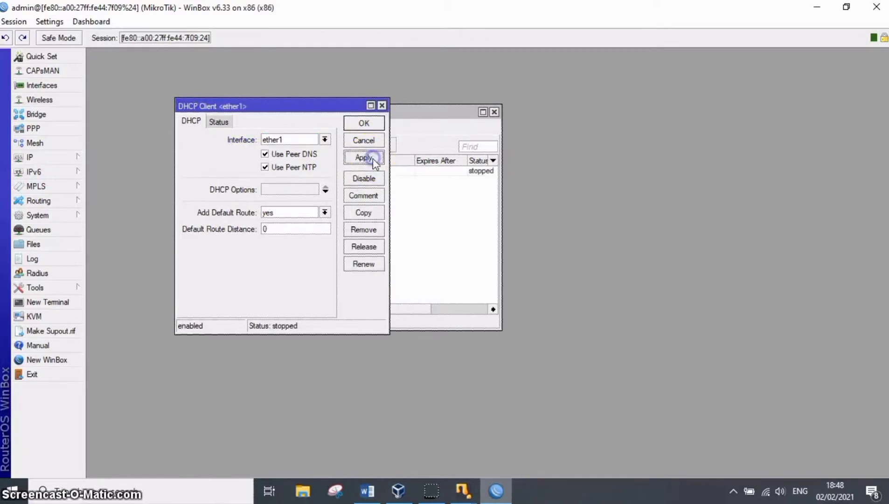
{"action": "left_click", "coordinate": [373, 125]}
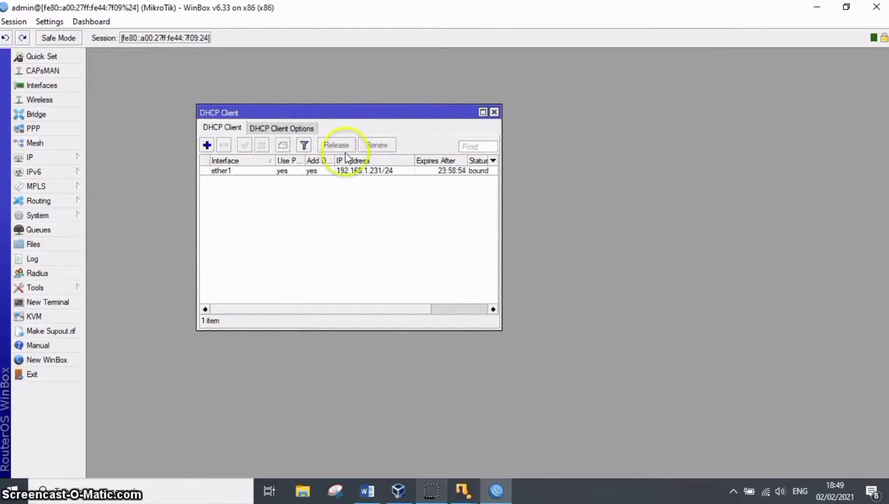
{"action": "left_click", "coordinate": [494, 112]}
Check the address, network and interface settings of the ether2 and ether3 entries in the router's IP address list.
{"action": "left_click", "coordinate": [36, 158]}
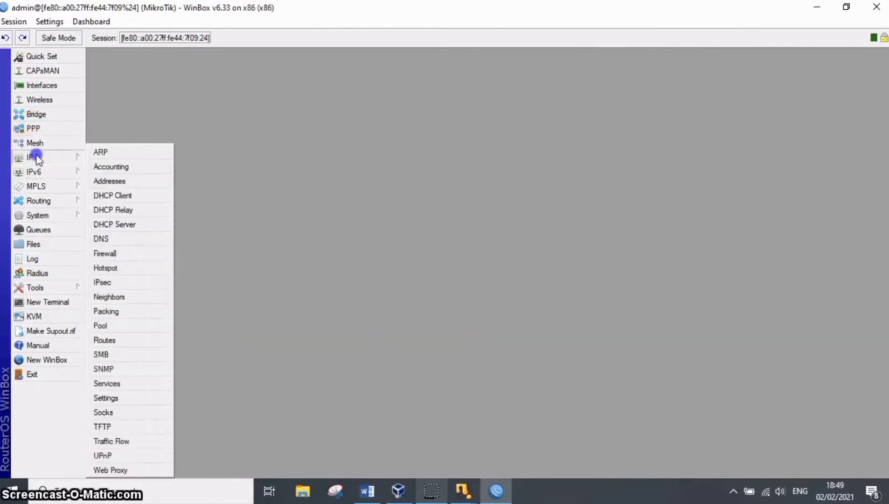
{"action": "left_click", "coordinate": [125, 181]}
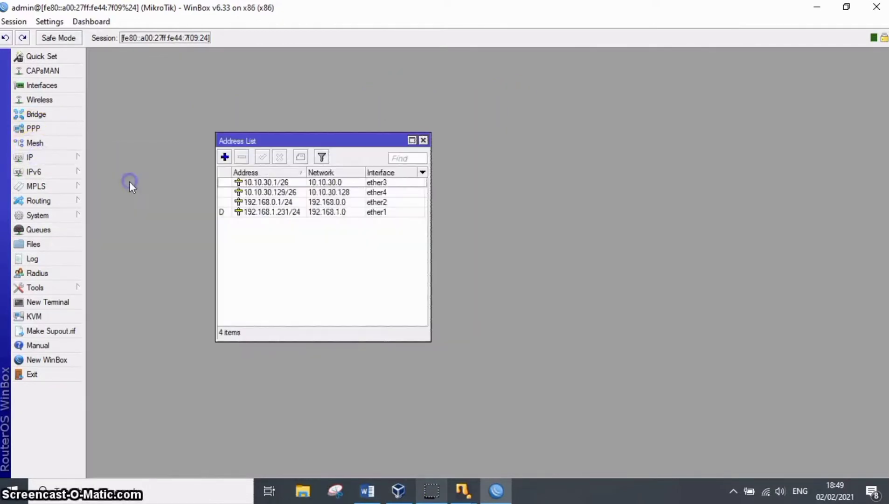
{"action": "double_click", "coordinate": [298, 202]}
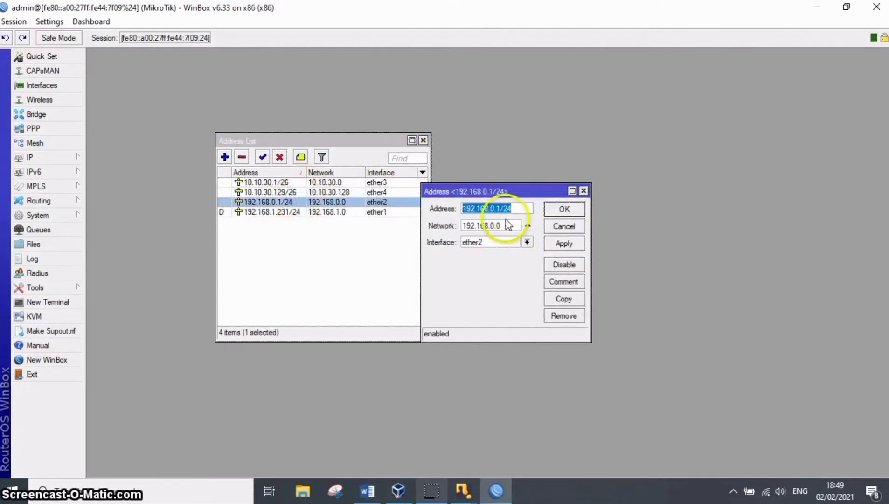
{"action": "left_click", "coordinate": [564, 209]}
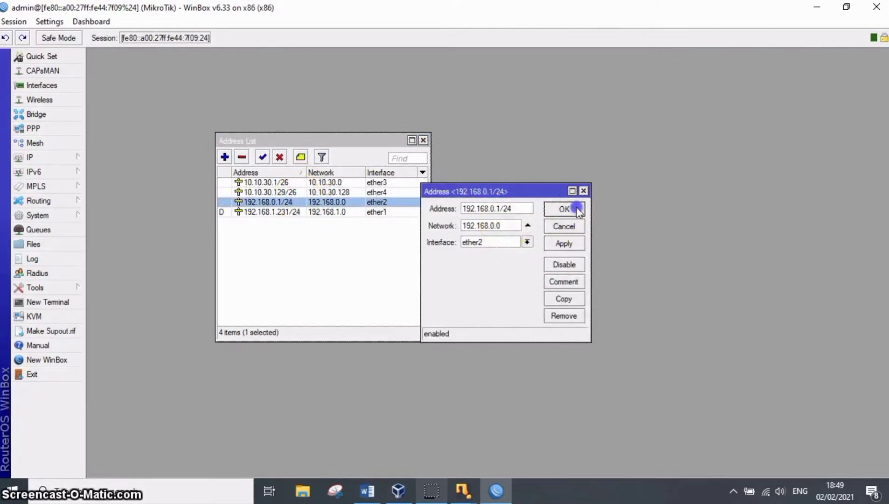
{"action": "left_click", "coordinate": [315, 192]}
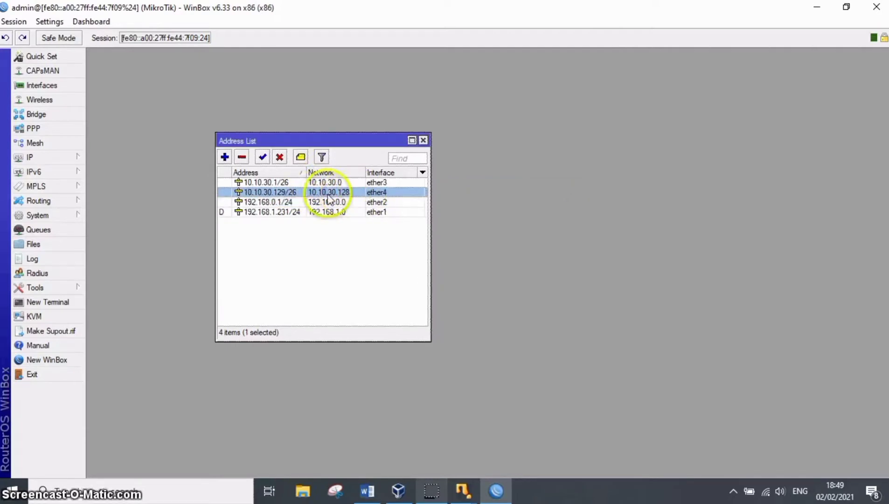
{"action": "double_click", "coordinate": [327, 182]}
{"action": "left_click", "coordinate": [532, 209]}
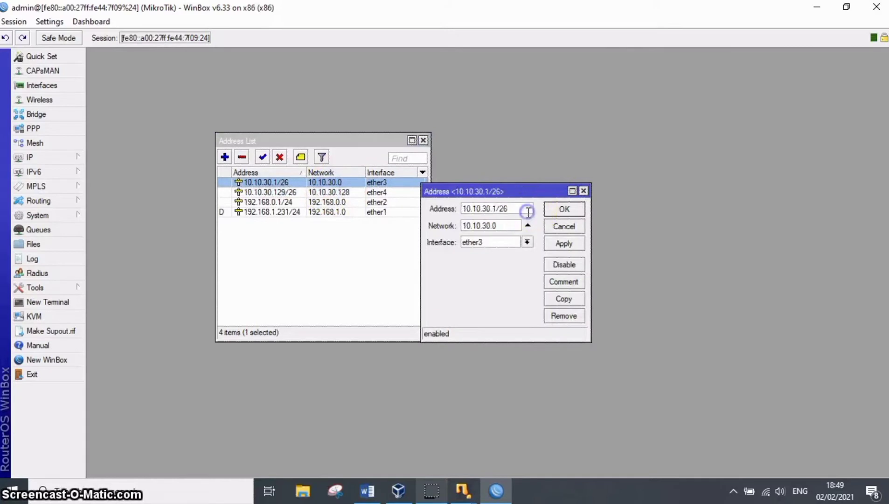
{"action": "left_click", "coordinate": [568, 244]}
{"action": "left_click", "coordinate": [573, 214]}
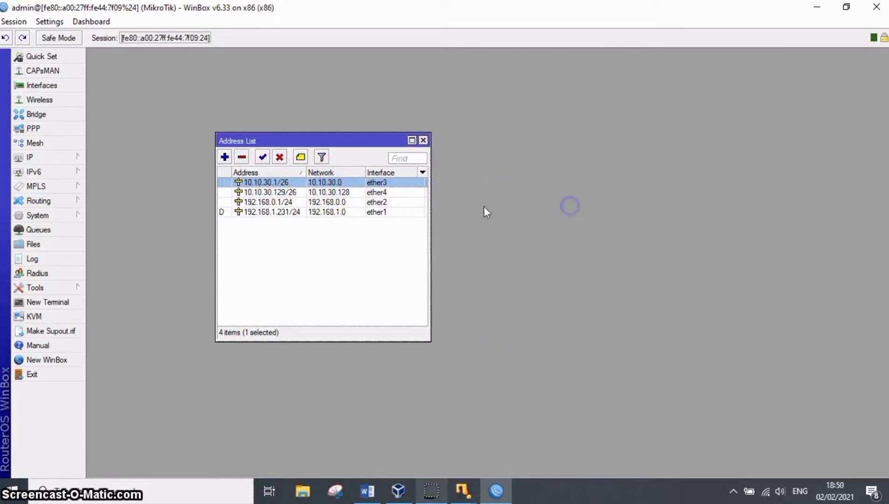
Set the ether4 address to 10.10.30.129/25 and close the address list.
{"action": "double_click", "coordinate": [377, 191]}
{"action": "left_click", "coordinate": [526, 207]}
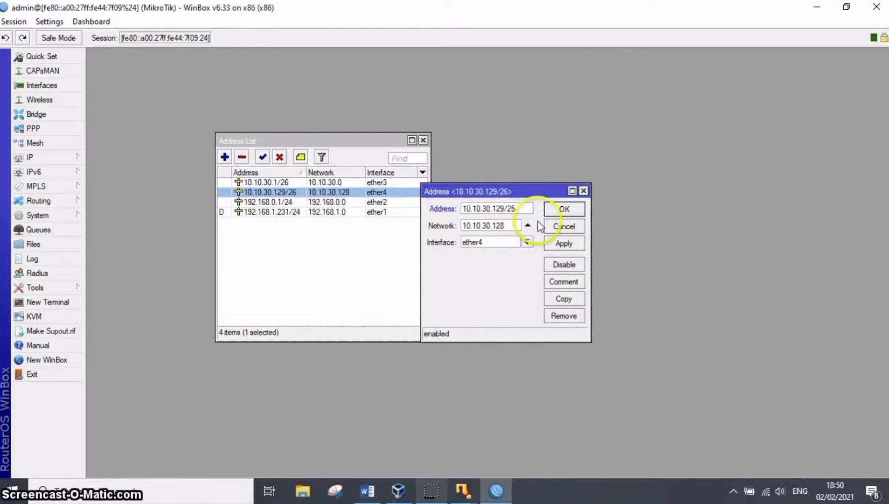
{"action": "left_click", "coordinate": [562, 243]}
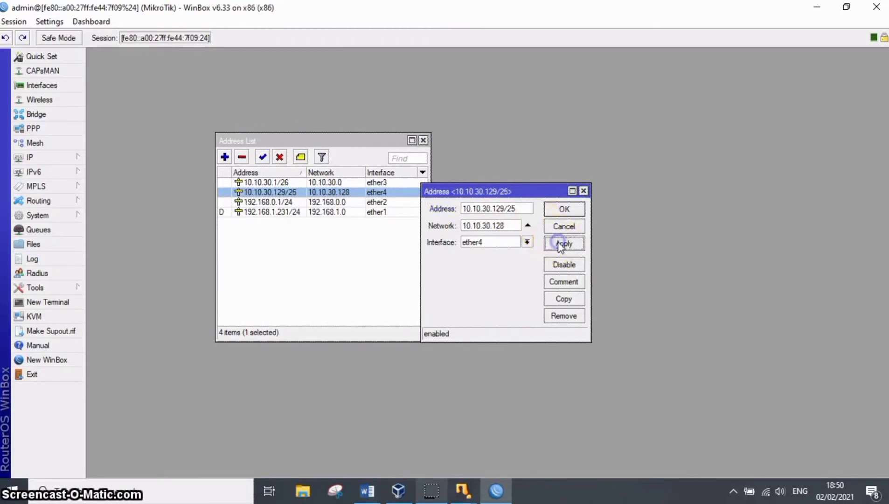
{"action": "left_click", "coordinate": [564, 208]}
{"action": "left_click", "coordinate": [424, 141]}
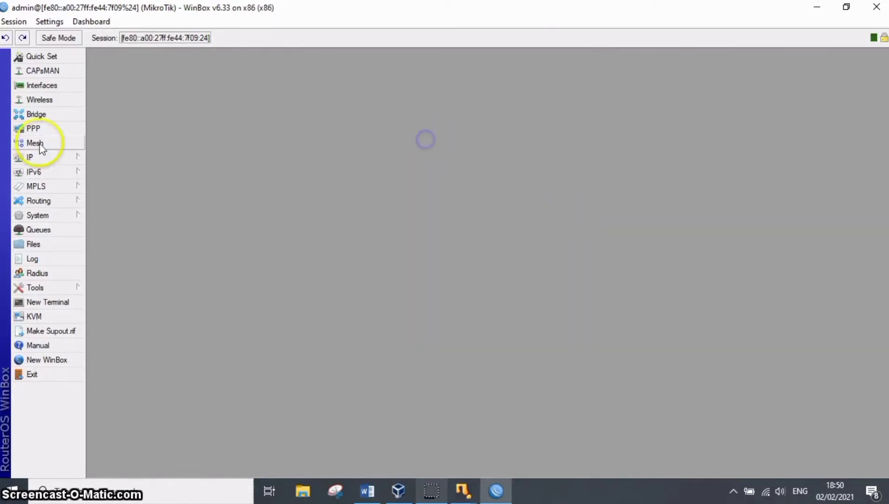
Start a DHCP server setup for network 10.10.30.0/26 and set the addresses to give out to 10.10.30.2-10.10.30.52.
{"action": "left_click", "coordinate": [64, 158]}
{"action": "left_click", "coordinate": [139, 234]}
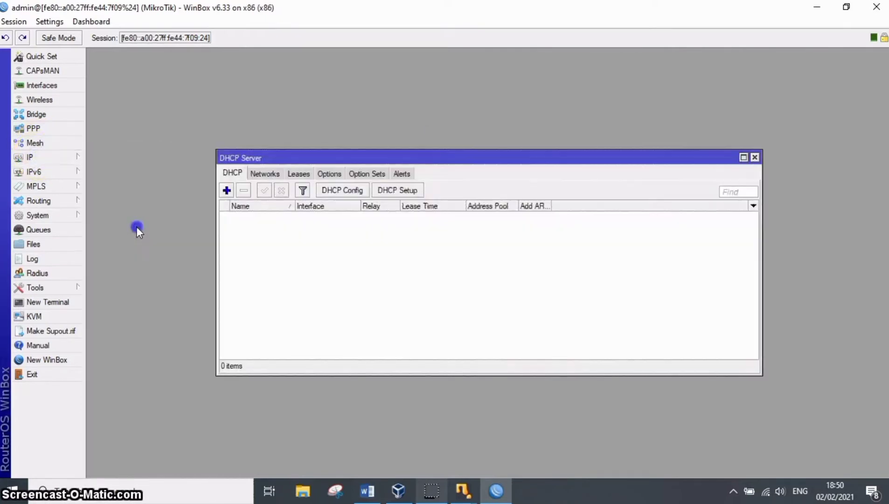
{"action": "left_click", "coordinate": [410, 190]}
{"action": "left_click", "coordinate": [514, 316]}
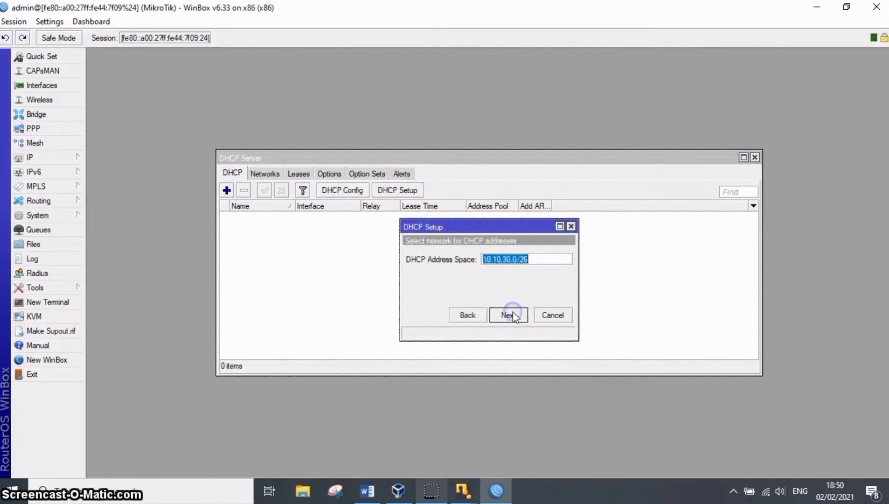
{"action": "left_click", "coordinate": [514, 317]}
{"action": "left_click", "coordinate": [513, 316]}
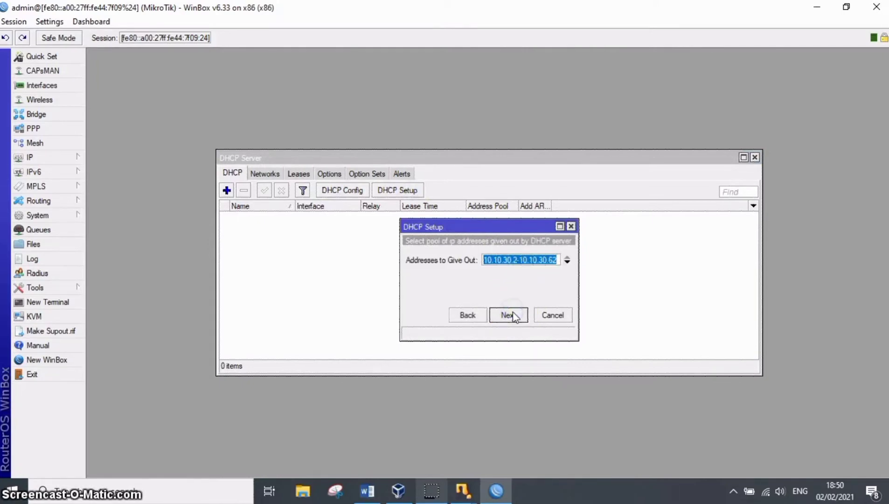
{"action": "left_click", "coordinate": [553, 261]}
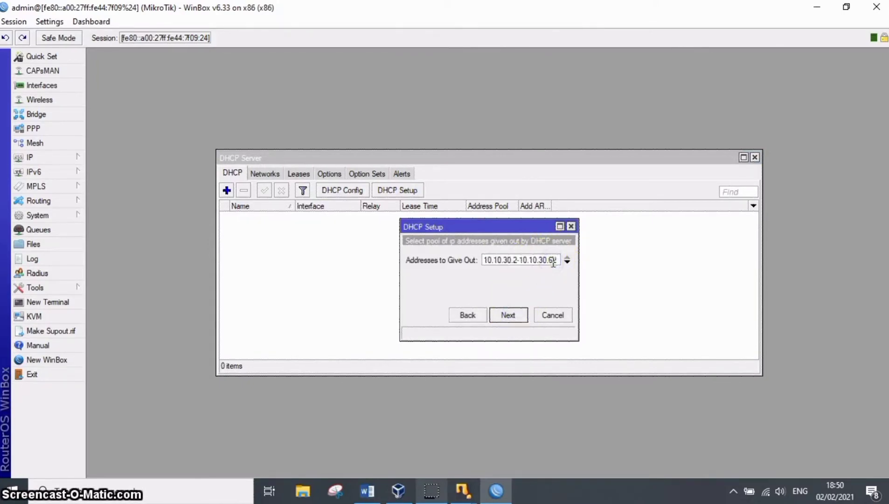
Check the required number of cable clients in the Word assignment and return to WinBox.
{"action": "left_click", "coordinate": [367, 491]}
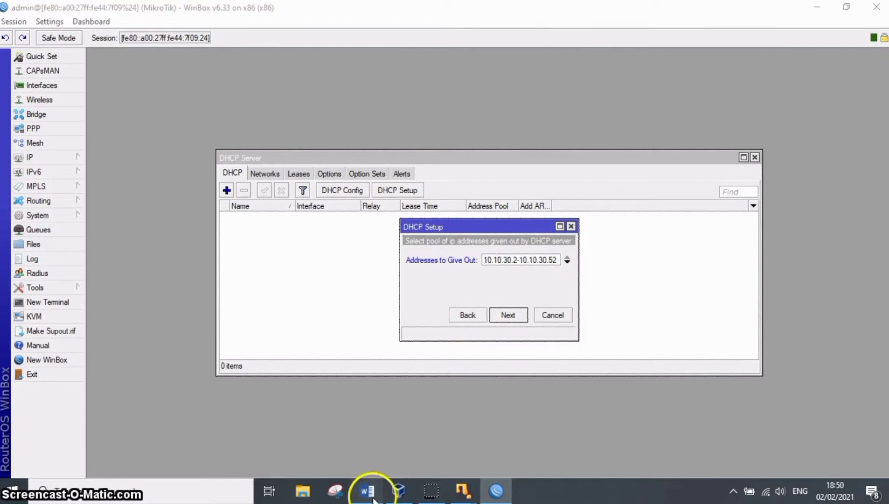
{"action": "left_click_drag", "start_coordinate": [884, 369], "coordinate": [884, 264]}
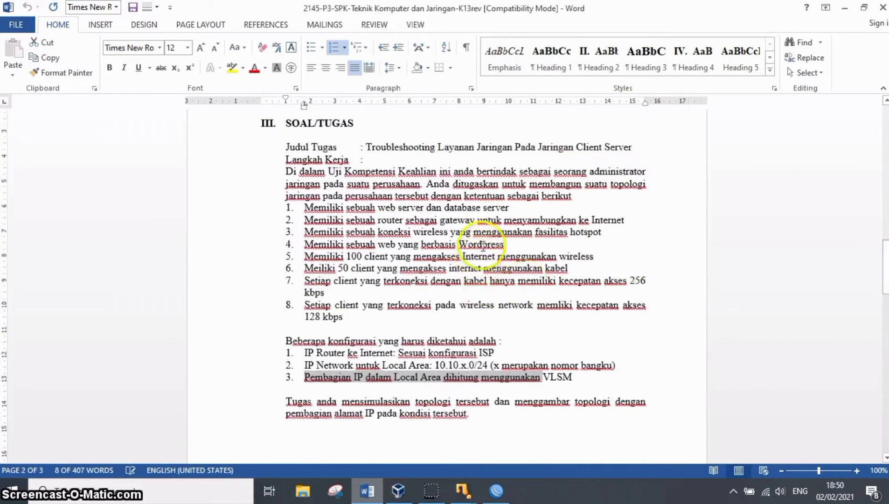
{"action": "left_click_drag", "start_coordinate": [305, 267], "coordinate": [376, 268]}
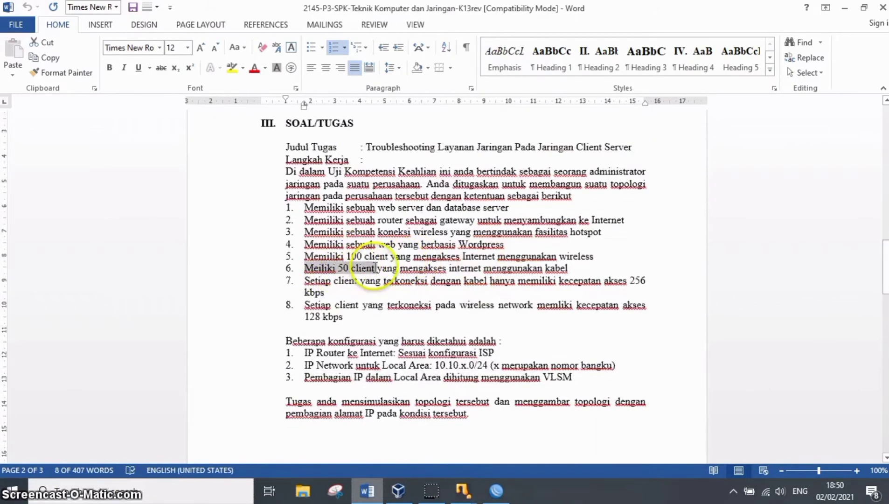
{"action": "left_click", "coordinate": [376, 268]}
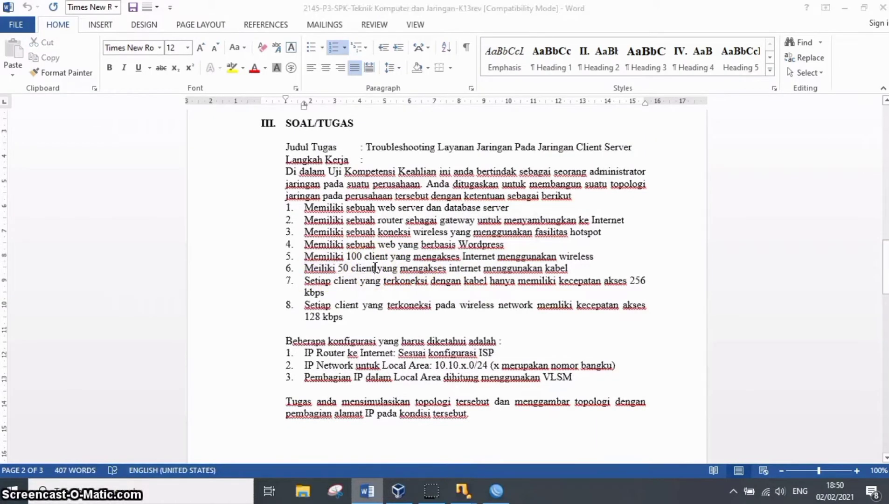
{"action": "key", "text": "alt+Tab"}
Complete the DHCP server setup, accepting the edited address pool and a lease time of 00:10:00.
{"action": "left_click", "coordinate": [507, 312]}
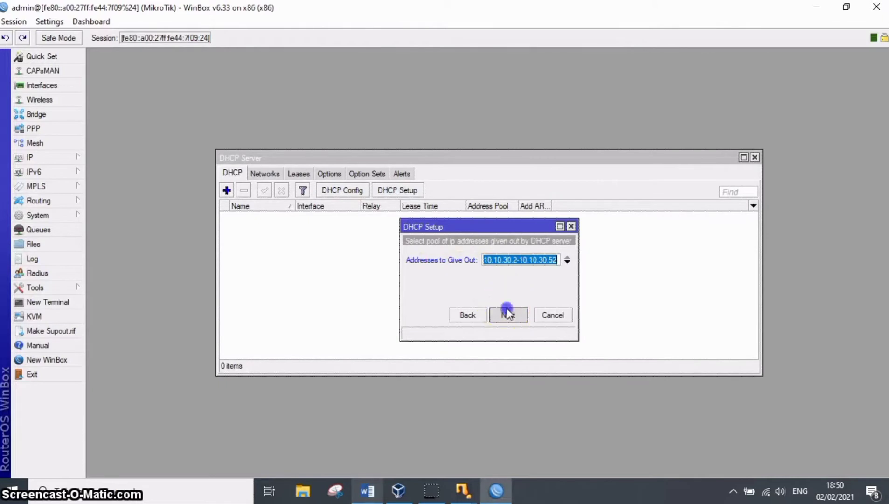
{"action": "left_click", "coordinate": [509, 315]}
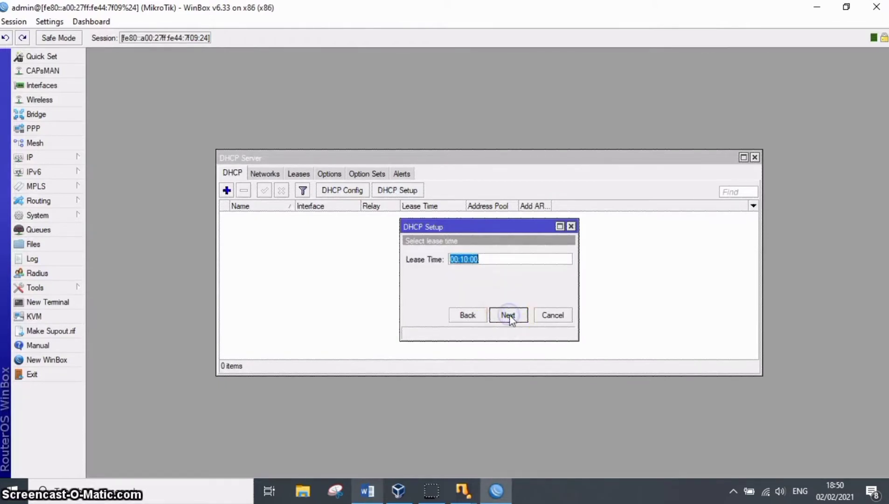
{"action": "left_click", "coordinate": [510, 313]}
{"action": "left_click", "coordinate": [485, 256]}
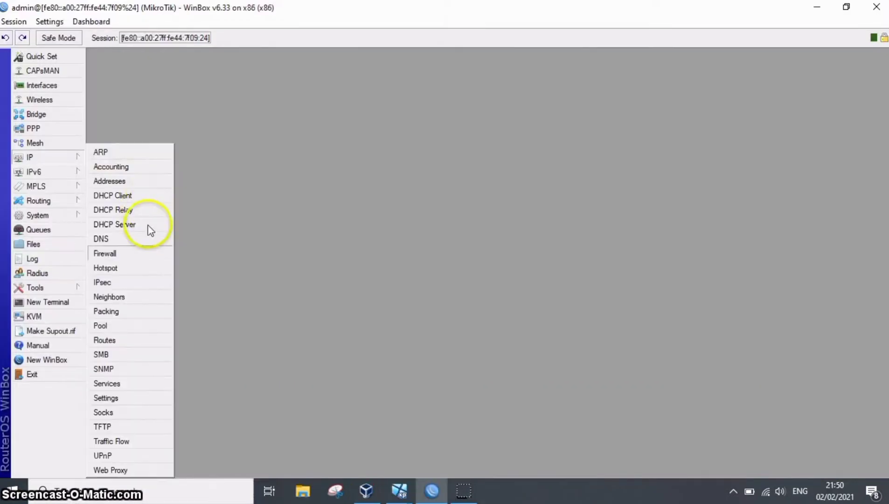
Start a hotspot setup on ether4, accepting the local network address 10.10.30.129/25 with network masquerading enabled.
{"action": "left_click", "coordinate": [143, 265]}
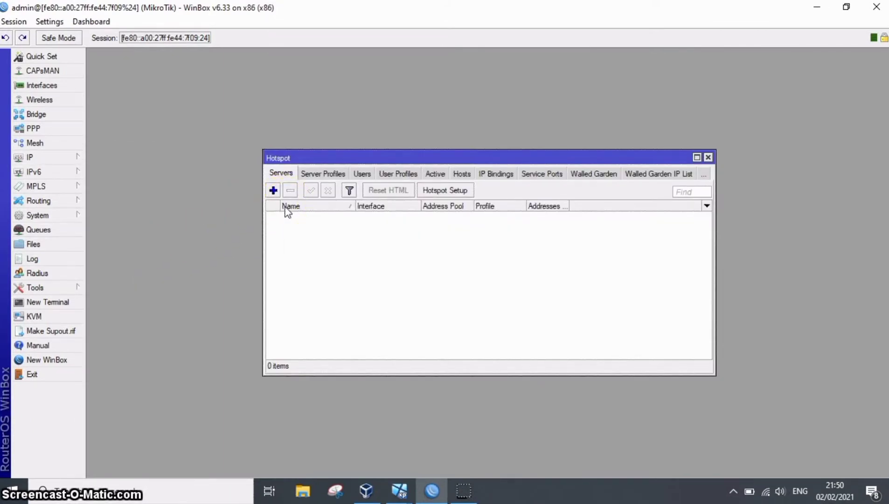
{"action": "left_click", "coordinate": [274, 192]}
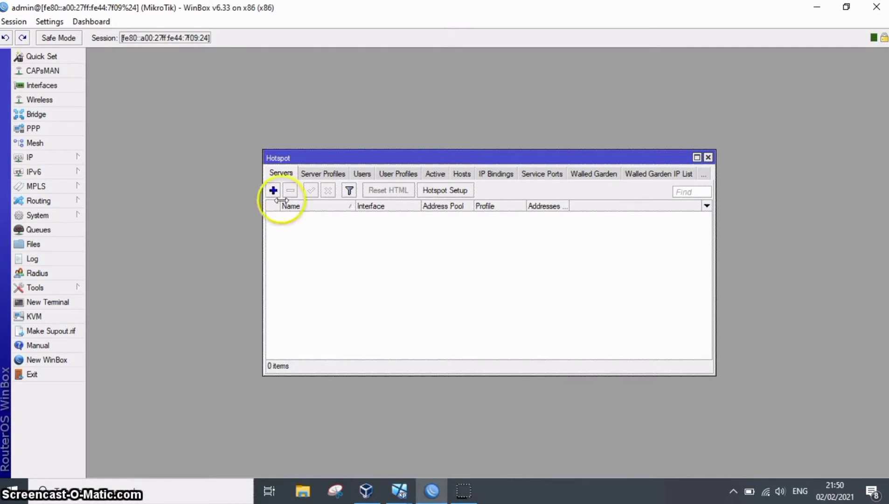
{"action": "left_click", "coordinate": [465, 192]}
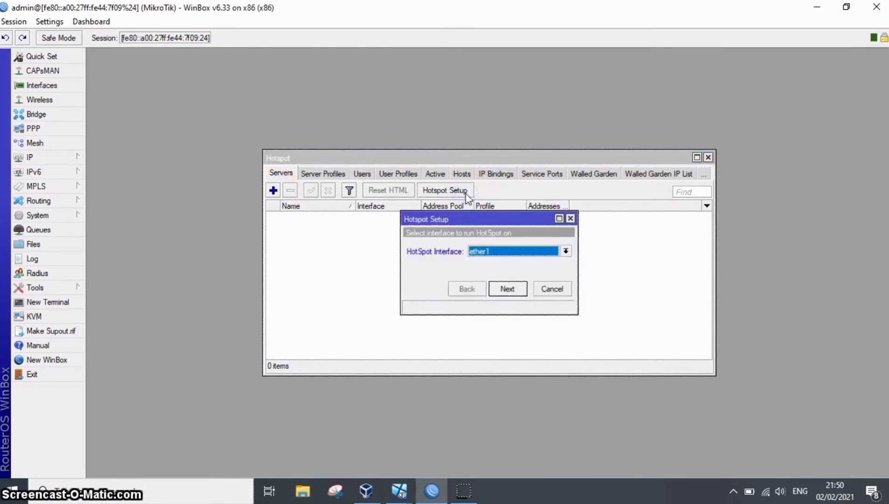
{"action": "left_click", "coordinate": [566, 251]}
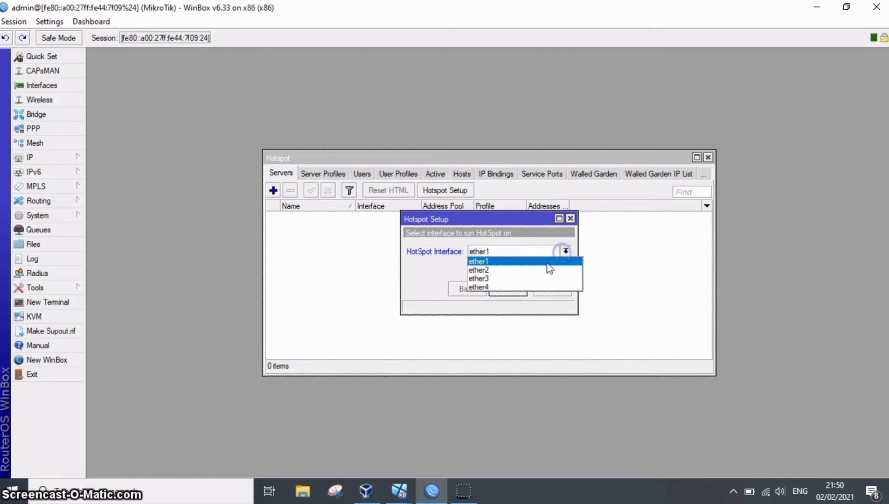
{"action": "left_click", "coordinate": [510, 287]}
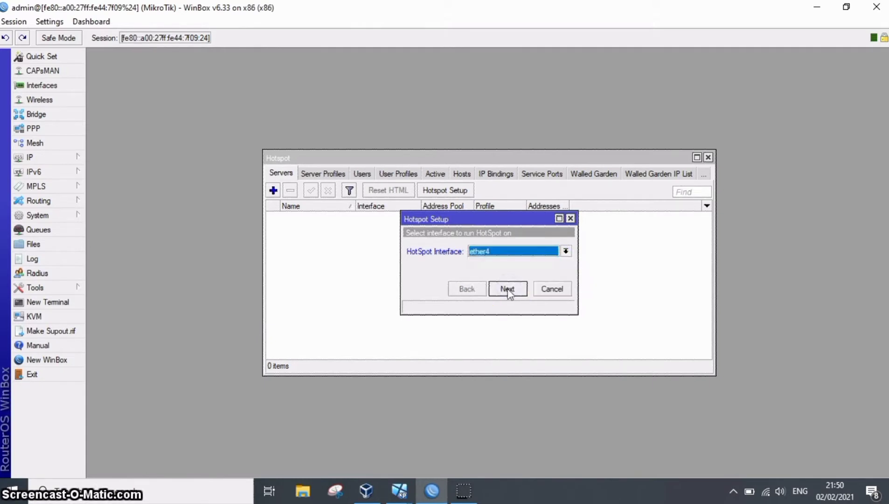
{"action": "left_click", "coordinate": [508, 289]}
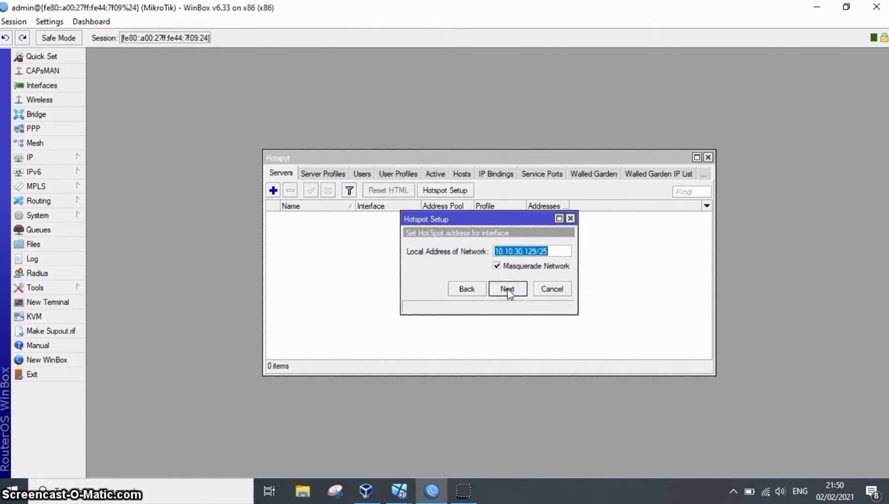
{"action": "left_click", "coordinate": [508, 289]}
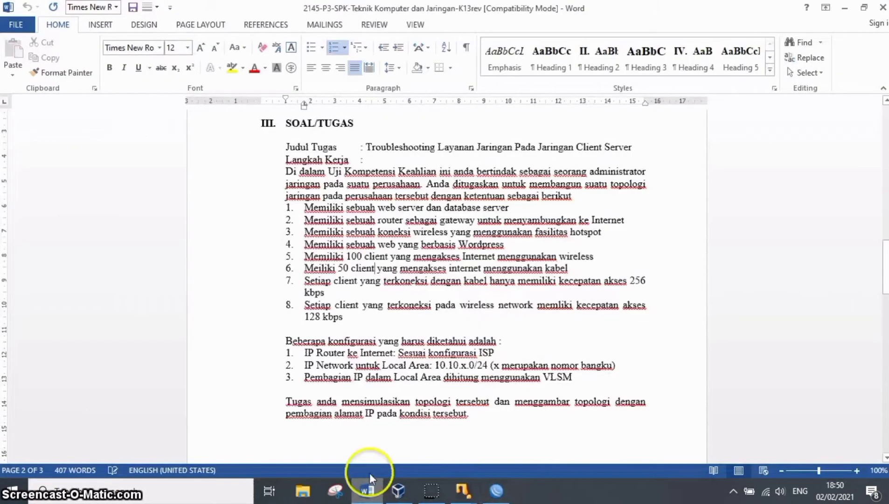
Check the number of wireless clients in the Word assignment and set the hotspot address pool to 10.10.30.130-10.10.30.230.
{"action": "left_click_drag", "start_coordinate": [348, 257], "coordinate": [385, 258]}
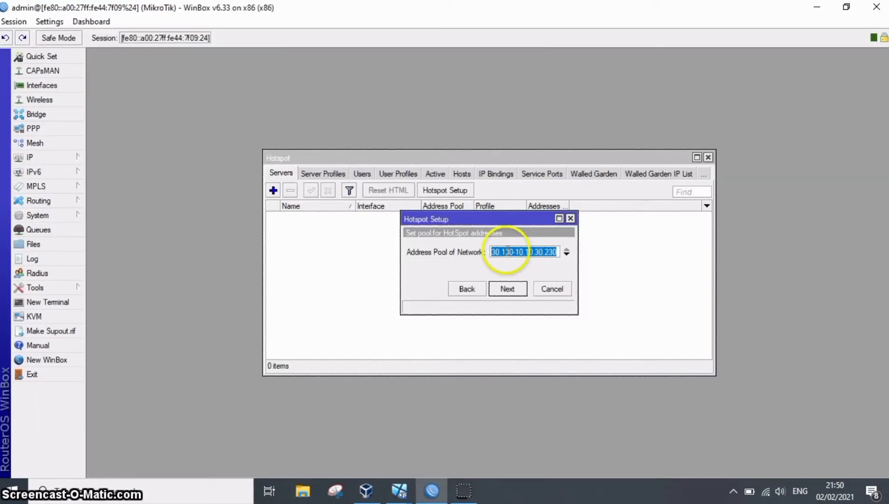
{"action": "left_click", "coordinate": [507, 252]}
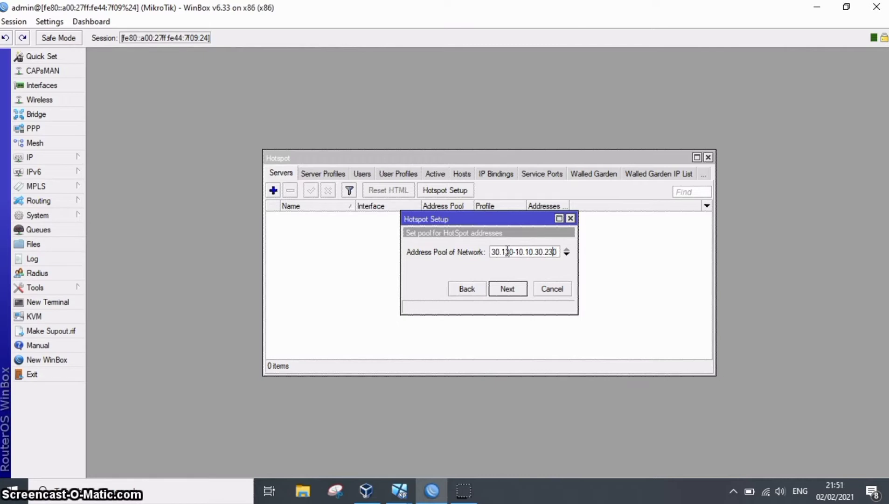
{"action": "left_click", "coordinate": [503, 290]}
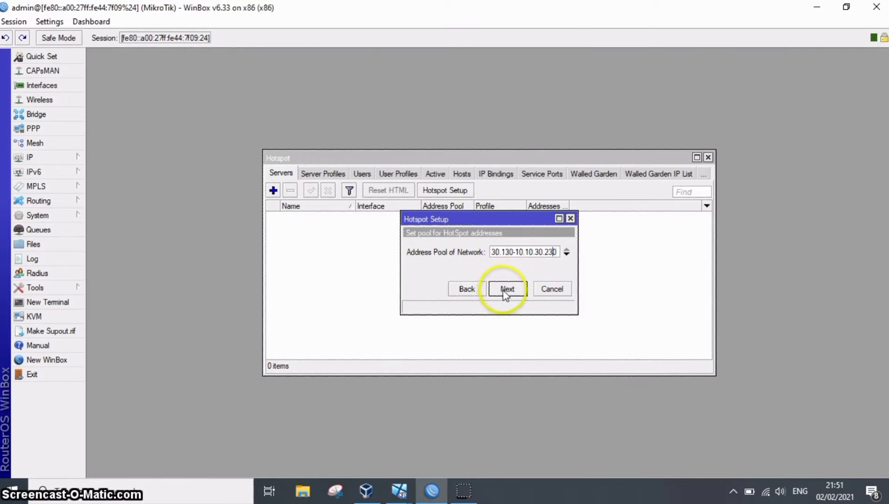
{"action": "left_click", "coordinate": [503, 289]}
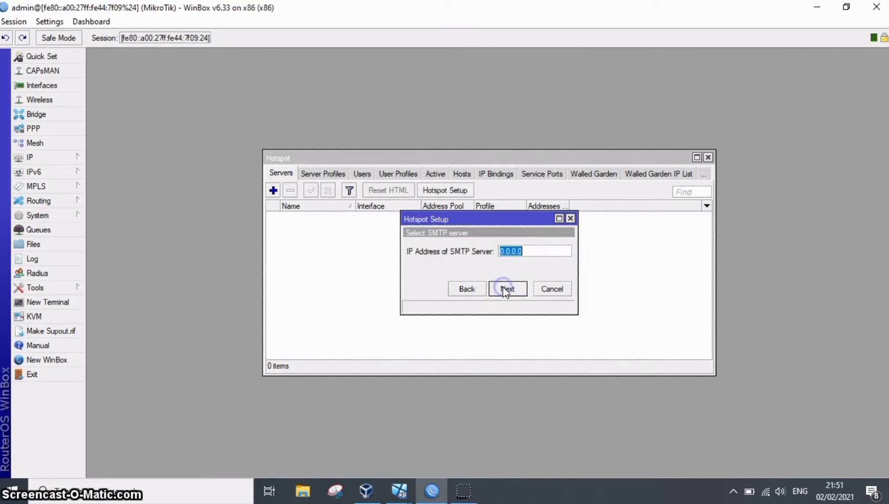
Keep the SMTP server at 0.0.0.0 and set the hotspot DNS servers to 8.8.8.8 plus a second server starting with 8.8.4.
{"action": "left_click", "coordinate": [505, 290]}
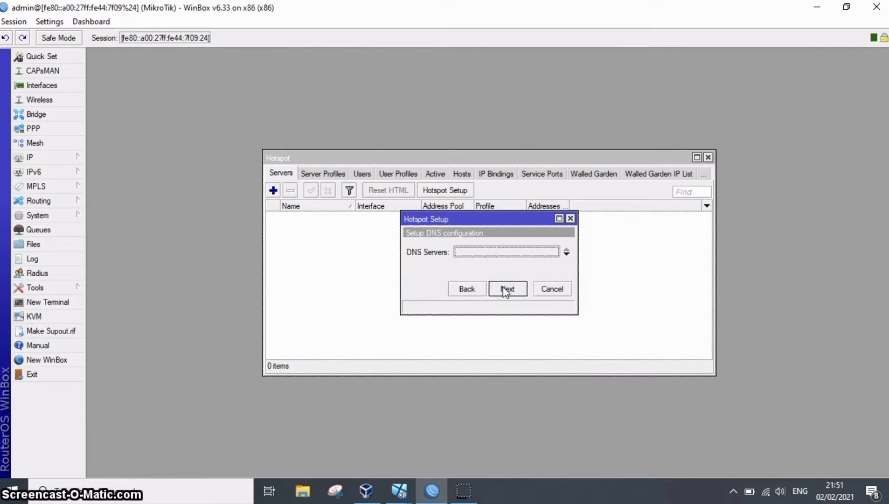
{"action": "left_click", "coordinate": [510, 254]}
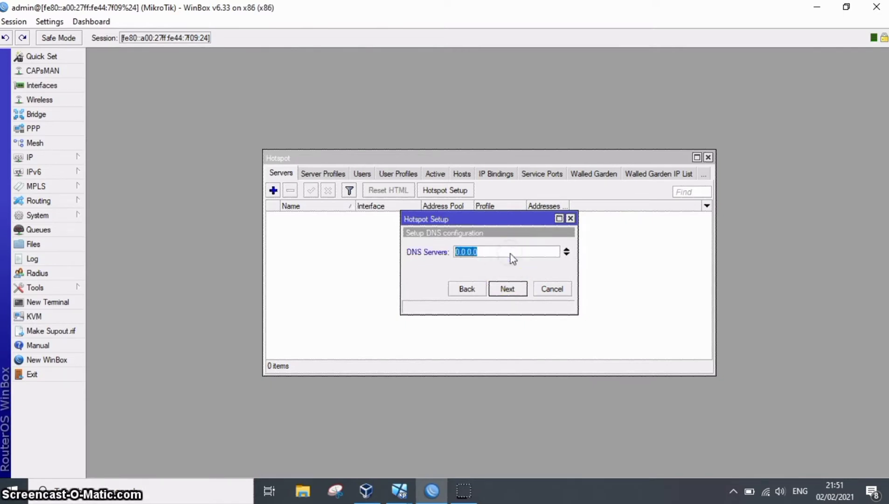
{"action": "type", "text": "8.8.8.8"}
{"action": "left_click", "coordinate": [566, 253]}
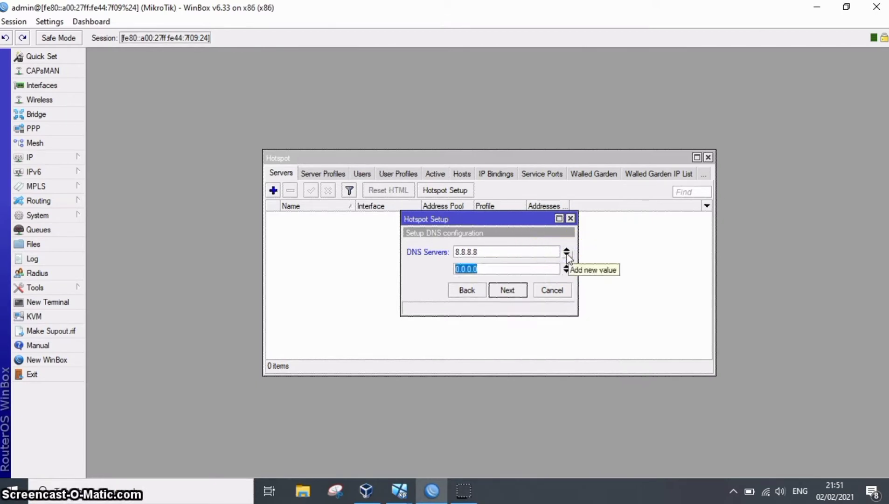
{"action": "type", "text": "8.8.4.4"}
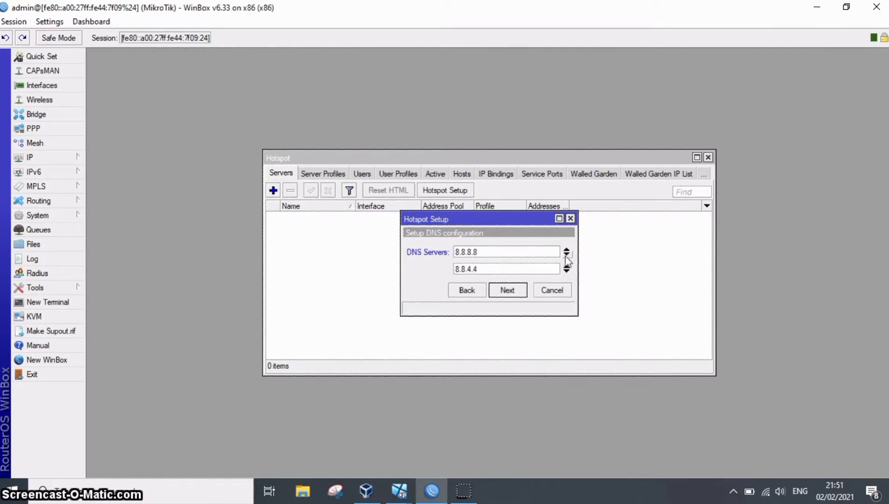
{"action": "left_click", "coordinate": [516, 290]}
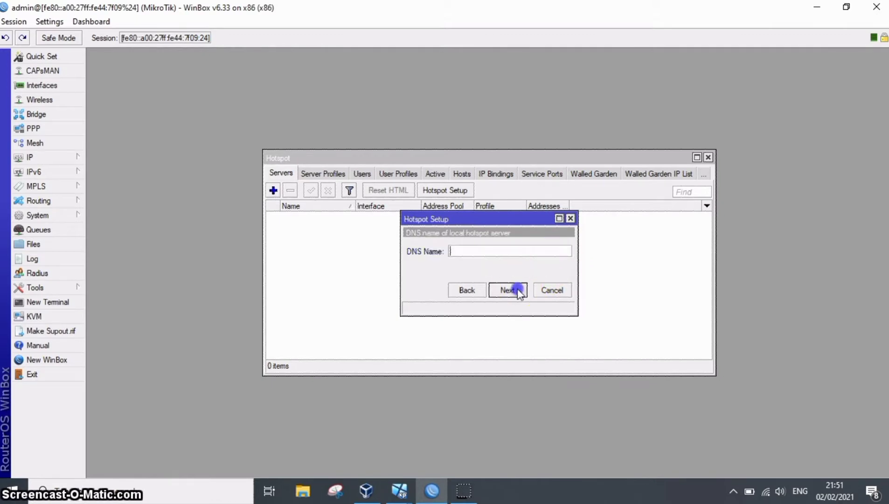
{"action": "left_click", "coordinate": [506, 252]}
{"action": "type", "text": "www.hotspot.com"}
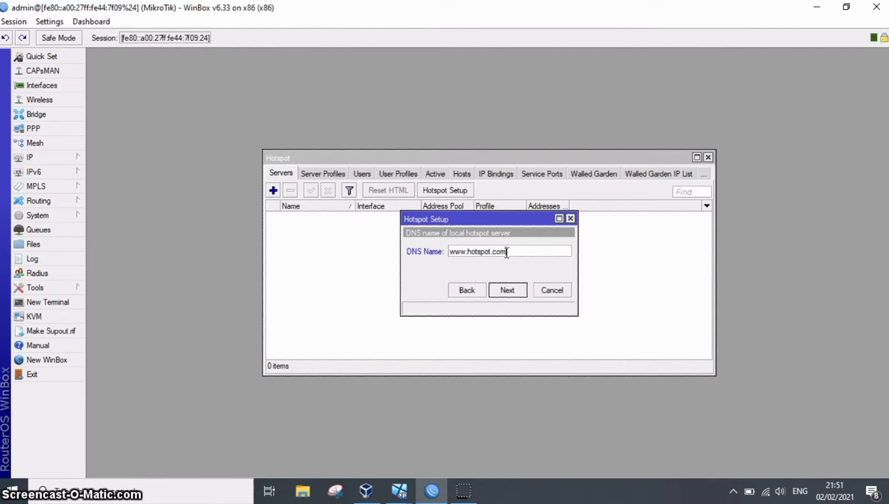
{"action": "left_click", "coordinate": [507, 289]}
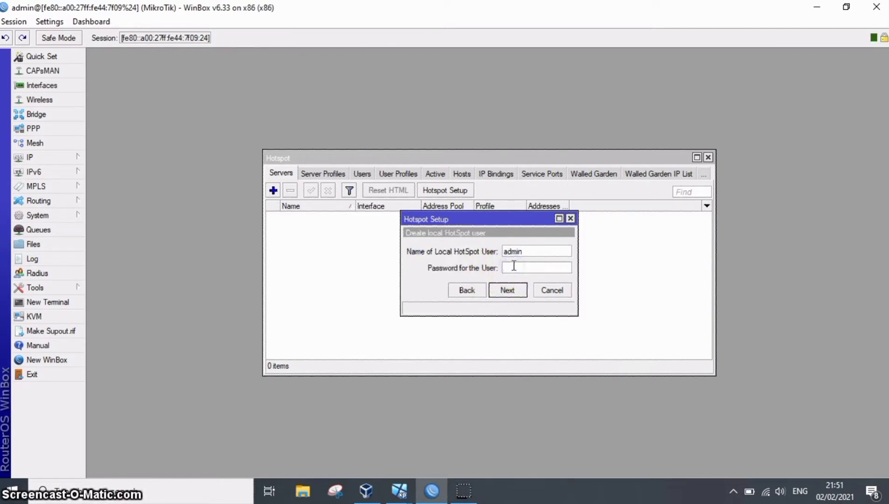
Create the local hotspot user admin with the user password and finish the hotspot setup.
{"action": "left_click", "coordinate": [509, 290]}
{"action": "left_click", "coordinate": [487, 264]}
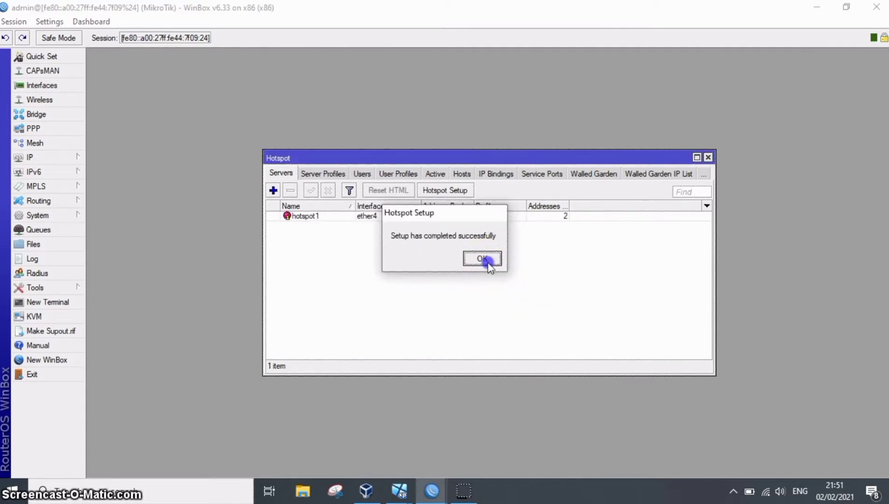
{"action": "left_click", "coordinate": [375, 232]}
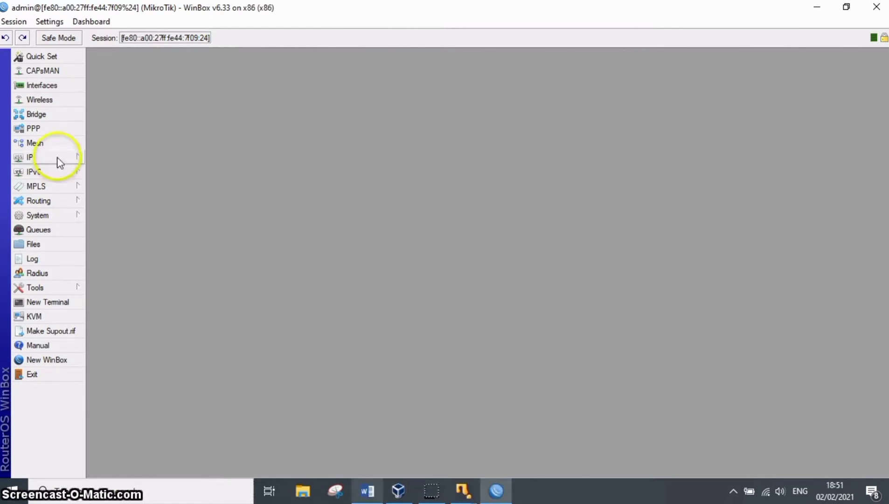
Start a new firewall NAT rule in the srcnat chain with ether1 as the outgoing interface.
{"action": "left_click", "coordinate": [59, 163]}
{"action": "left_click", "coordinate": [134, 253]}
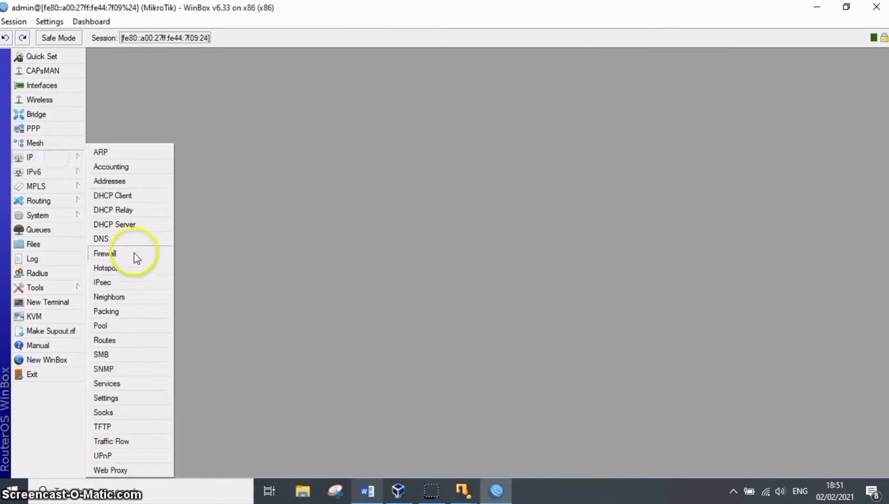
{"action": "left_click", "coordinate": [303, 175]}
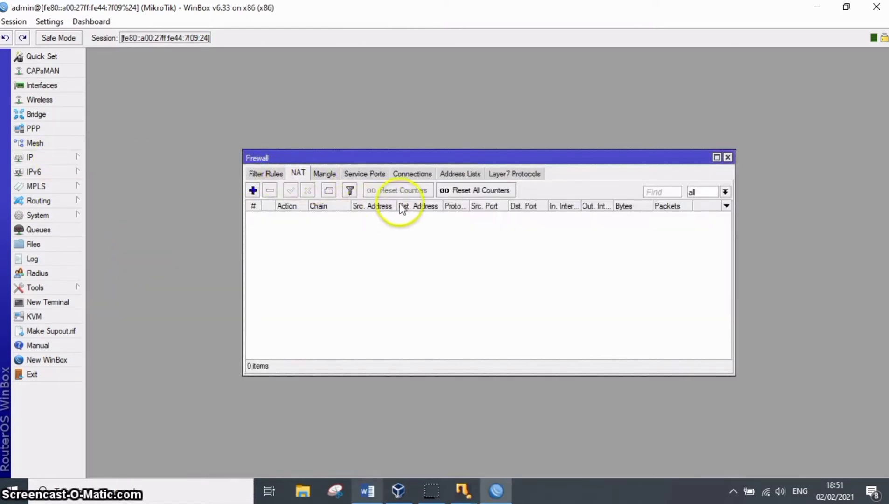
{"action": "left_click", "coordinate": [252, 190]}
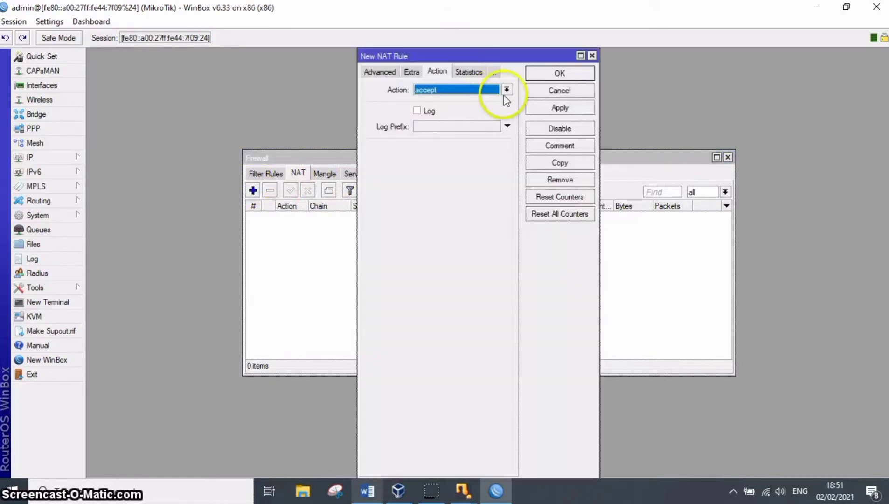
{"action": "left_click", "coordinate": [380, 72]}
{"action": "left_click", "coordinate": [373, 72]}
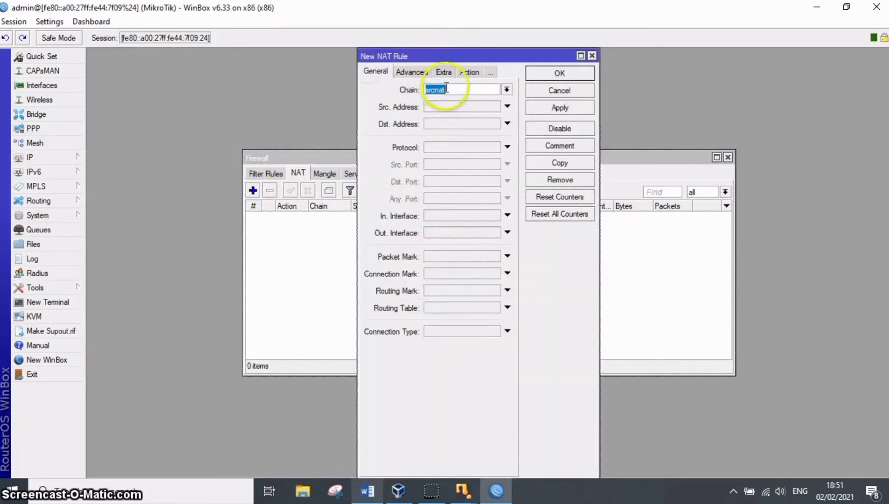
{"action": "left_click", "coordinate": [454, 233]}
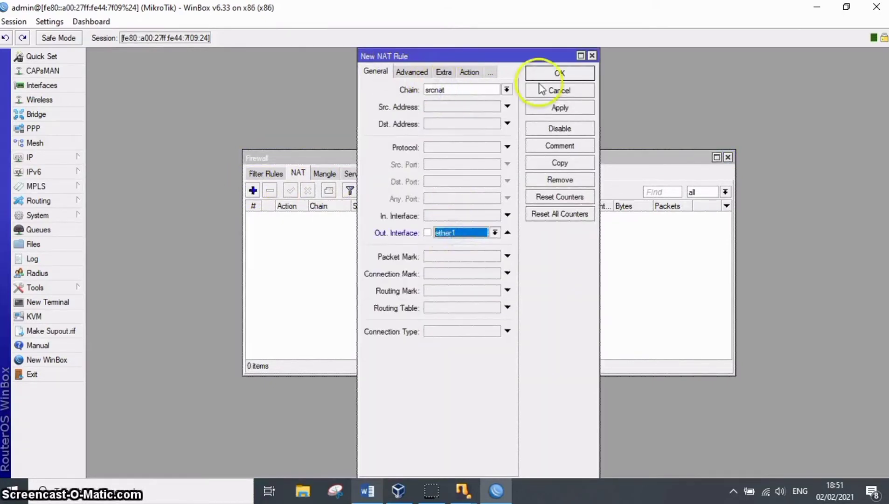
Set the NAT rule's action to masquerade, save the rule and close the firewall window.
{"action": "left_click", "coordinate": [468, 72]}
{"action": "left_click", "coordinate": [452, 90]}
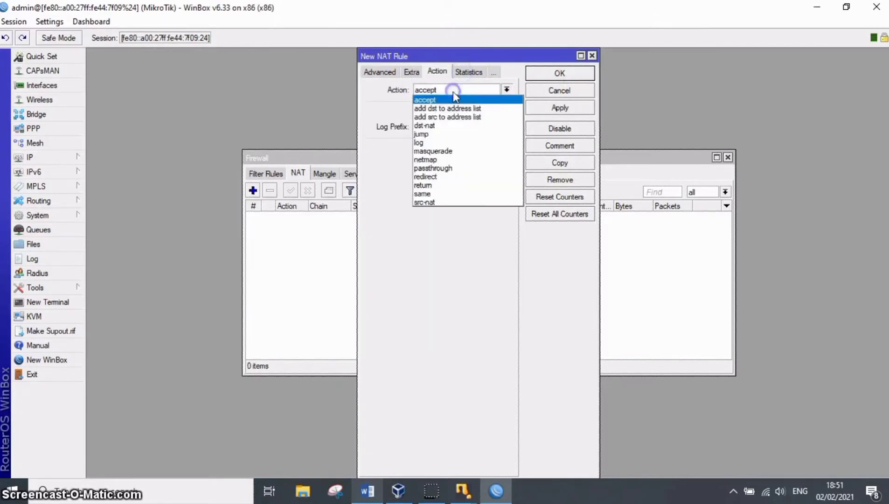
{"action": "left_click", "coordinate": [445, 151]}
{"action": "left_click", "coordinate": [547, 107]}
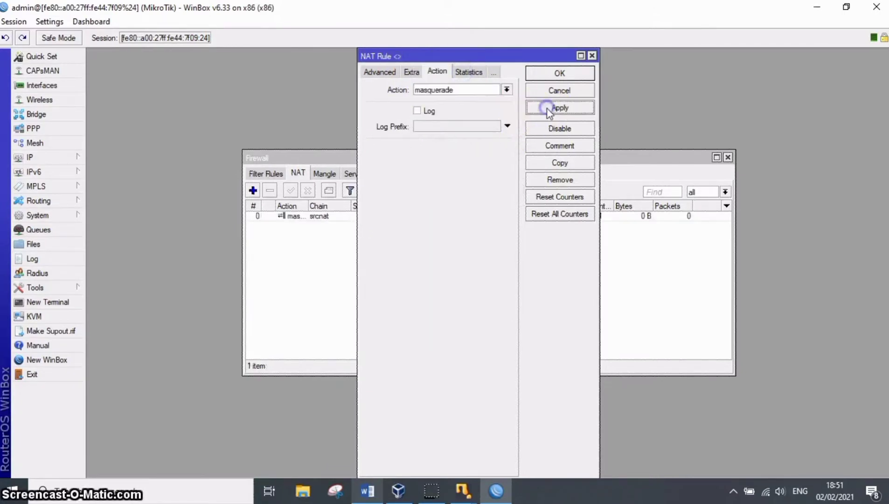
{"action": "left_click", "coordinate": [565, 71]}
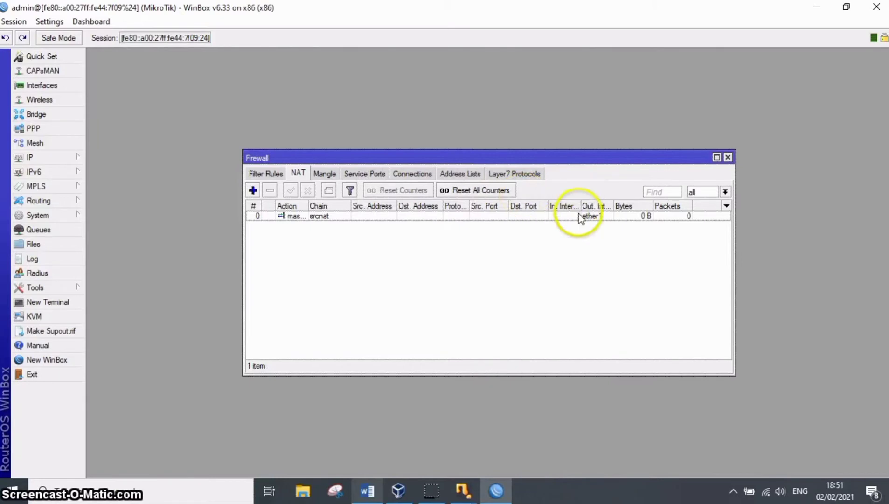
{"action": "left_click", "coordinate": [728, 157]}
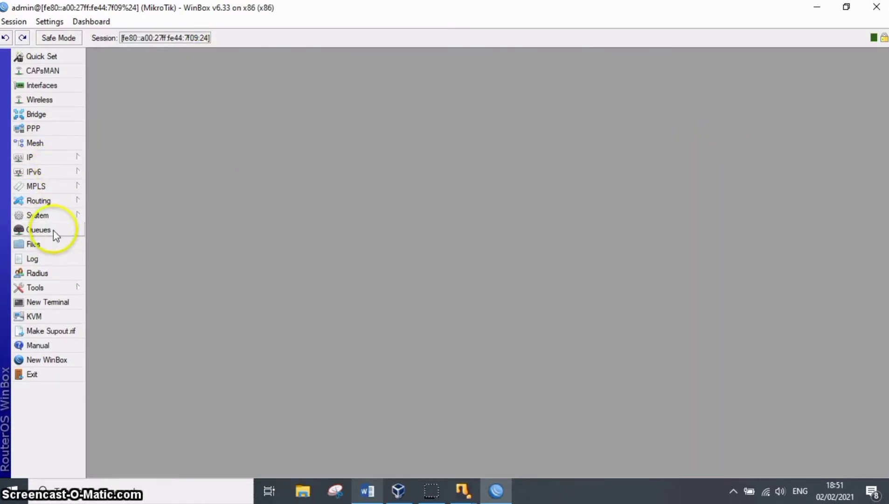
Open the queue list, check the cable and wireless access speeds in the Word assignment, and return to WinBox.
{"action": "left_click", "coordinate": [39, 230]}
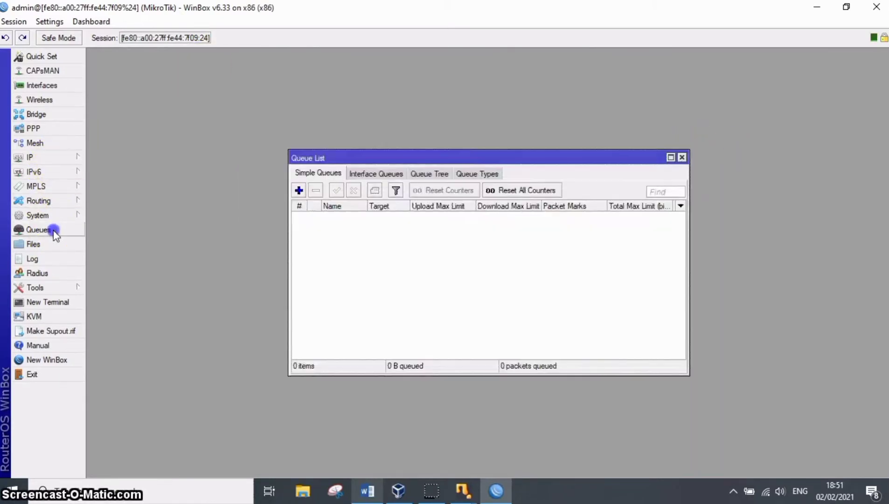
{"action": "left_click", "coordinate": [367, 490]}
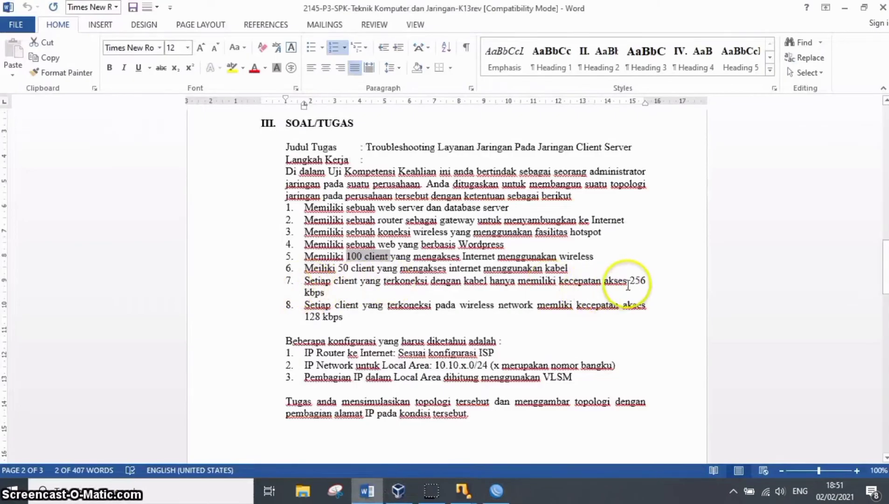
{"action": "left_click_drag", "start_coordinate": [629, 281], "coordinate": [304, 317]}
{"action": "left_click", "coordinate": [309, 325]}
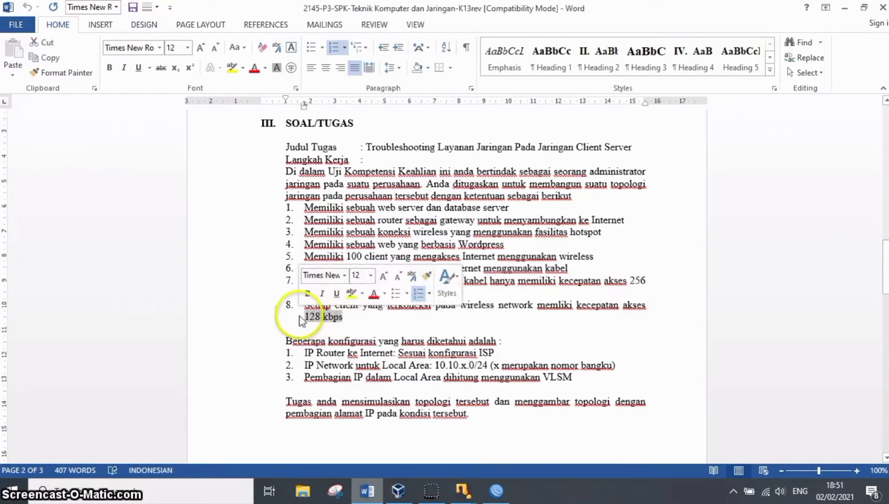
{"action": "left_click", "coordinate": [496, 491]}
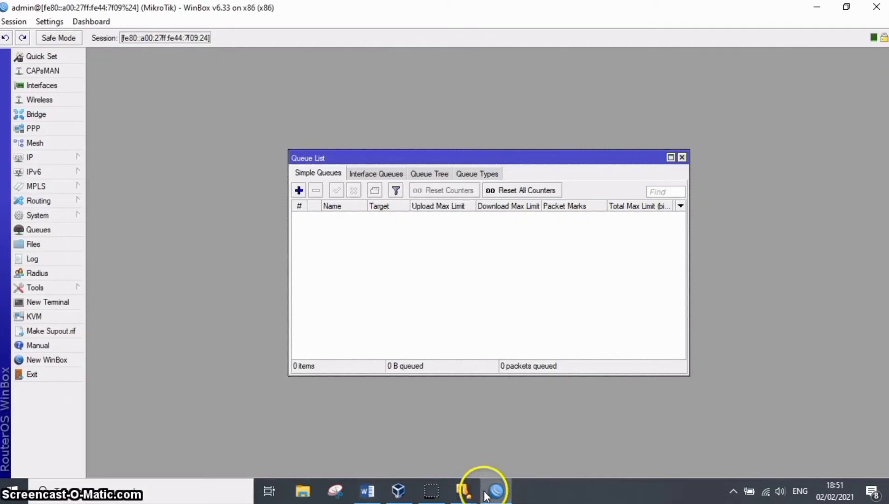
Add a simple queue targeting ether3 with upload and download max limits of 256k and save it.
{"action": "left_click", "coordinate": [299, 191]}
{"action": "left_click", "coordinate": [616, 210]}
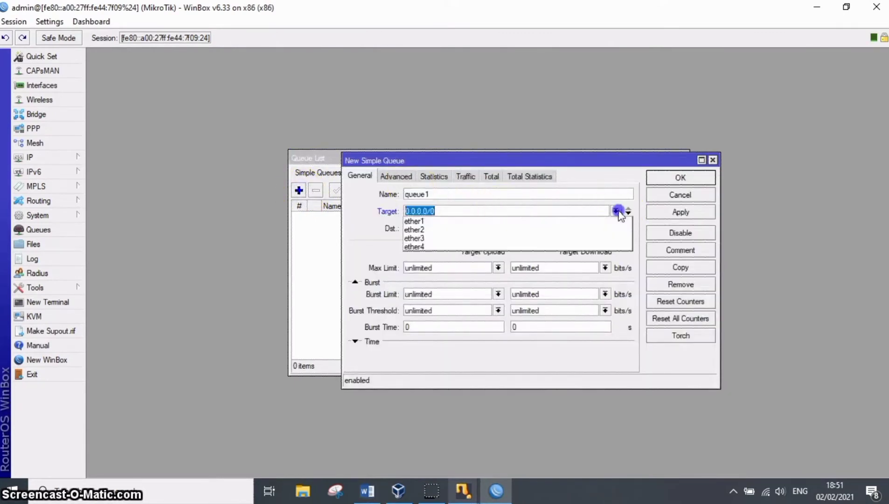
{"action": "left_click", "coordinate": [541, 238]}
{"action": "double_click", "coordinate": [439, 268]}
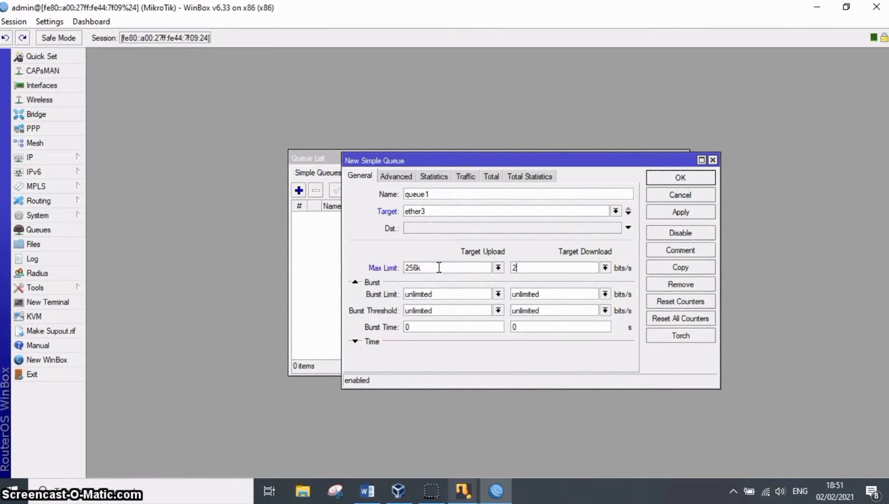
{"action": "left_click", "coordinate": [680, 212]}
{"action": "left_click", "coordinate": [680, 178]}
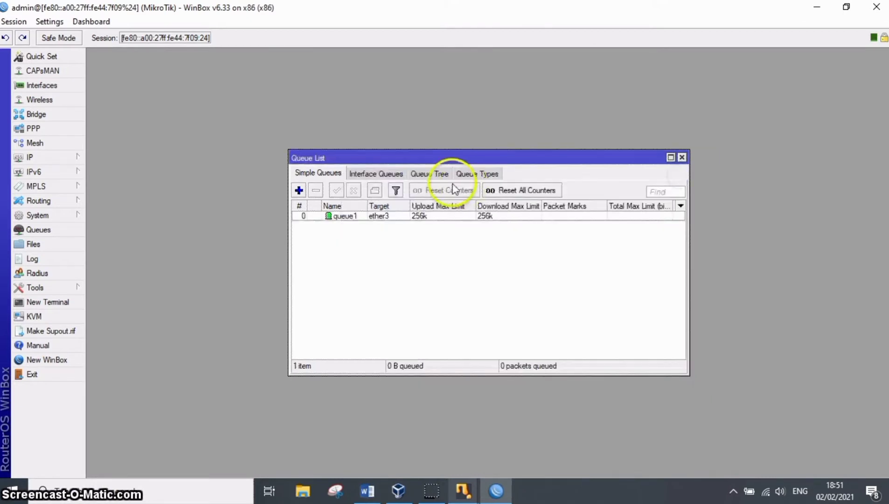
Add a second simple queue targeting ether4 with 128k upload and download max limits, save it and close the queue list.
{"action": "left_click", "coordinate": [299, 190]}
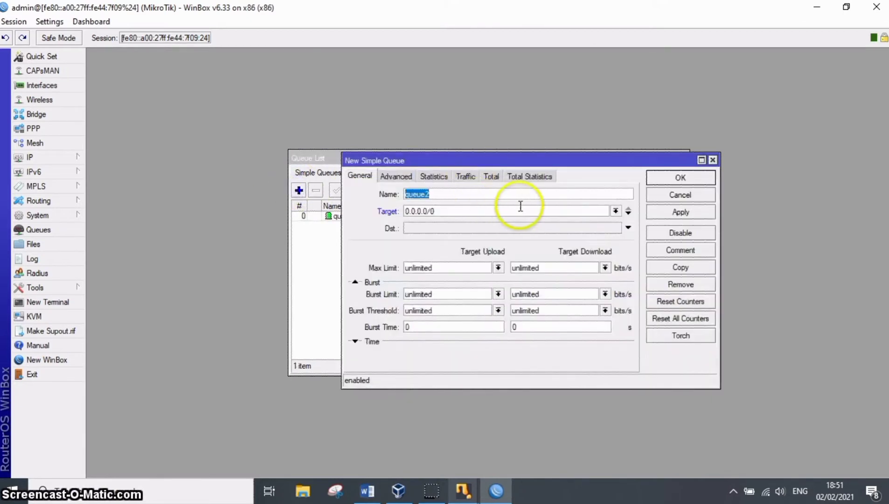
{"action": "left_click", "coordinate": [616, 211]}
{"action": "left_click", "coordinate": [589, 237]}
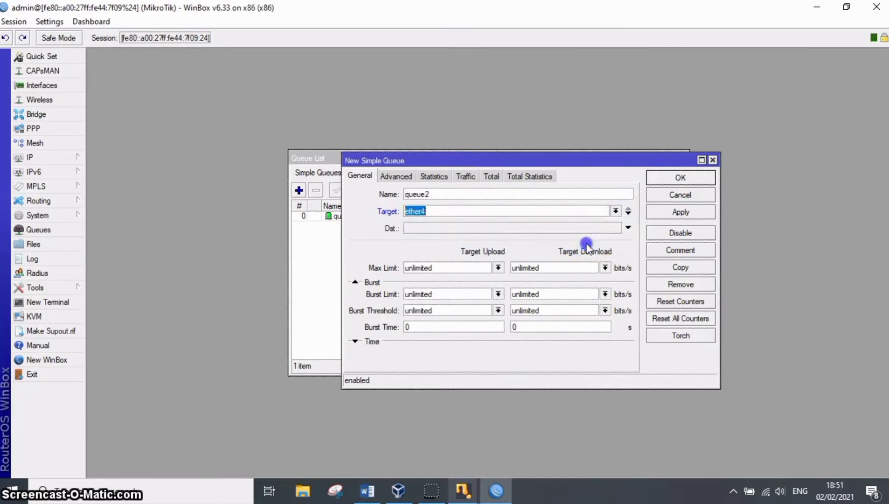
{"action": "left_click", "coordinate": [448, 267]}
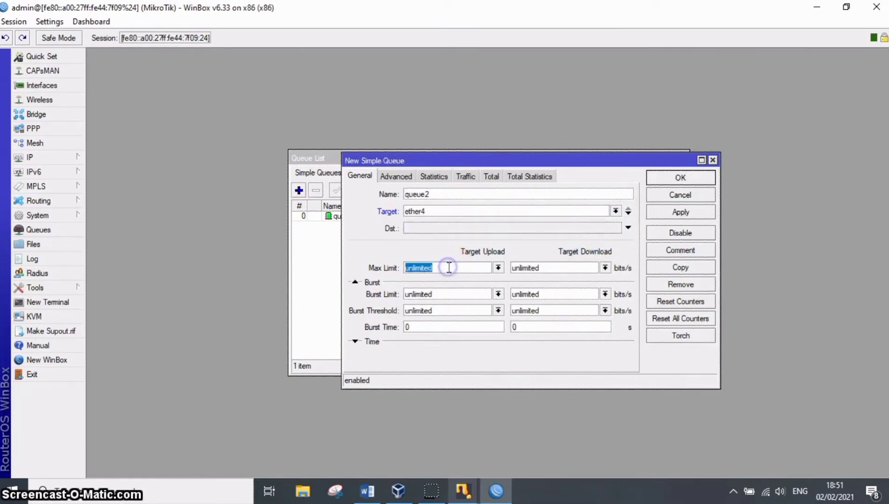
{"action": "type", "text": "128k"}
{"action": "key", "text": "Tab"}
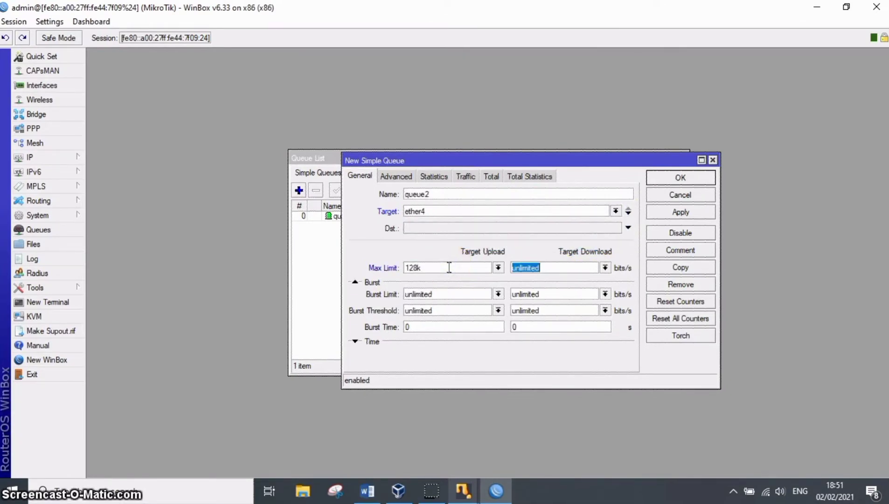
{"action": "type", "text": "128k"}
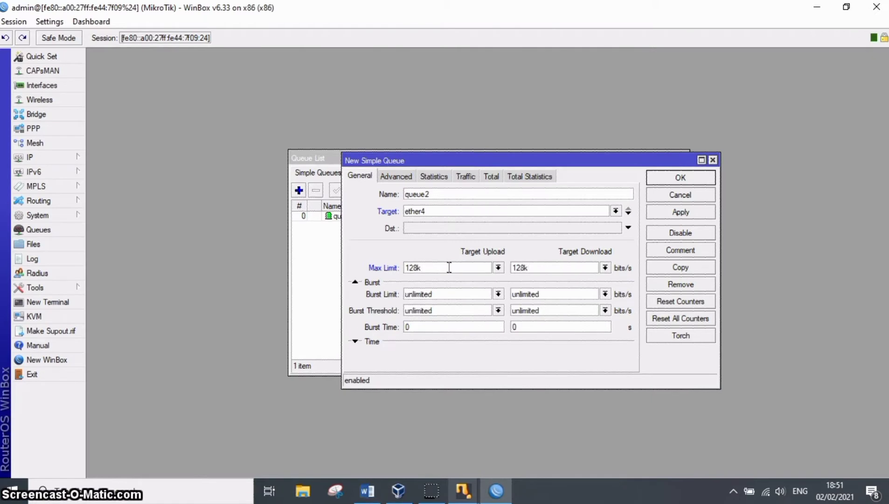
{"action": "left_click", "coordinate": [690, 212]}
{"action": "left_click", "coordinate": [689, 179]}
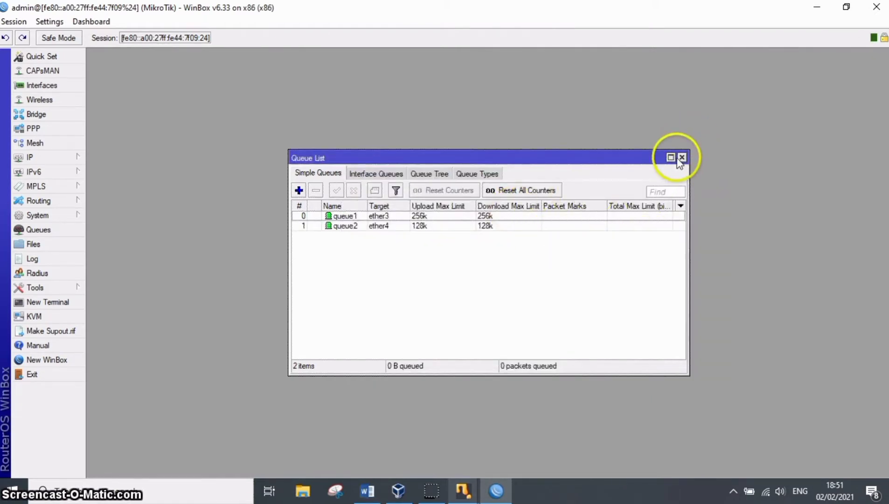
{"action": "left_click", "coordinate": [681, 158]}
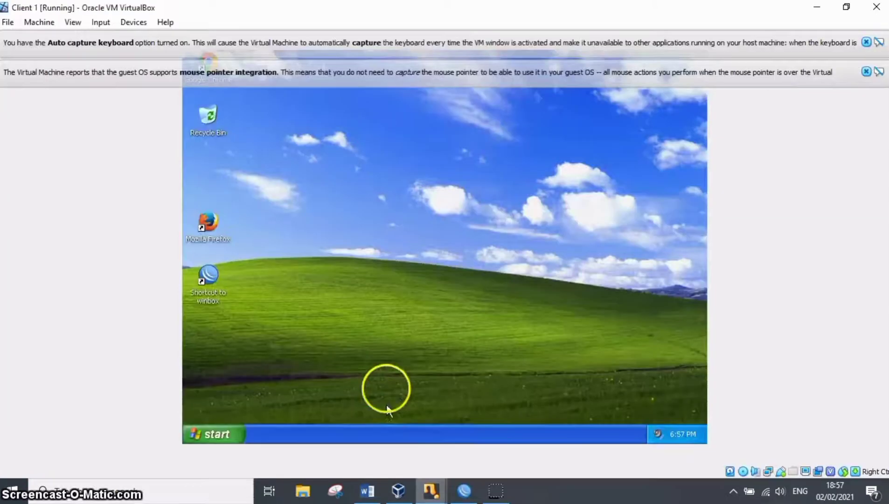
In the Client 1 virtual machine, open the status of the Local Area Connection from the Windows network connections.
{"action": "left_click", "coordinate": [210, 427]}
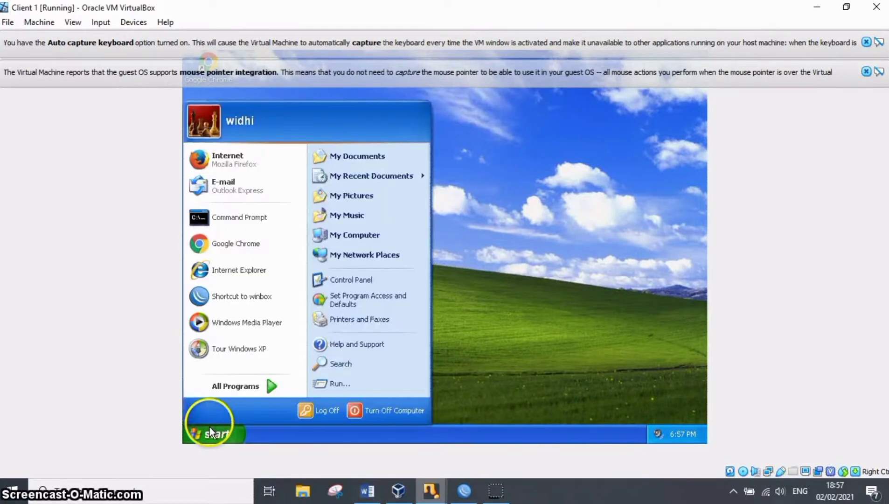
{"action": "left_click", "coordinate": [358, 277]}
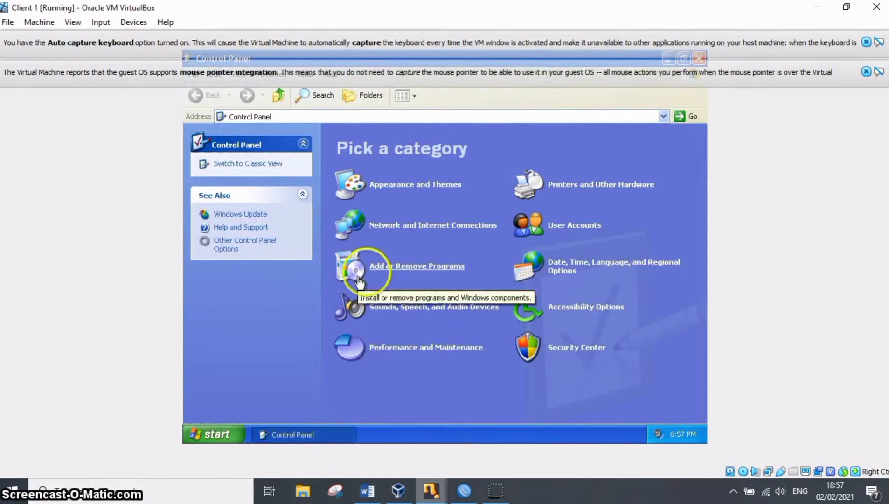
{"action": "left_click", "coordinate": [400, 231]}
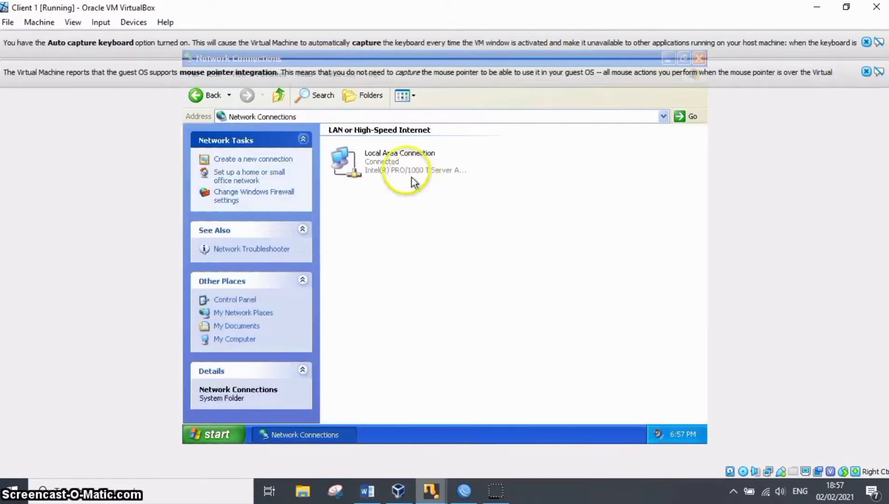
{"action": "double_click", "coordinate": [405, 165]}
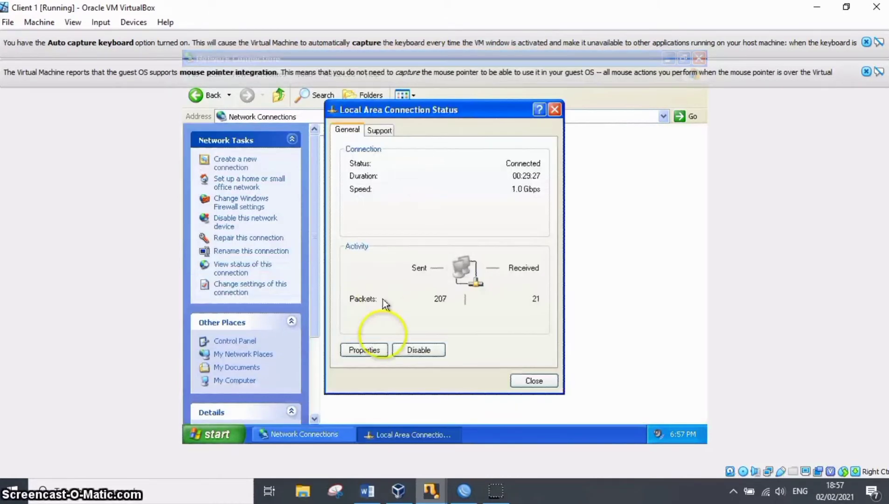
Check that Client 1's TCP/IP properties use automatic IP and DNS addressing, and confirm the connection properties.
{"action": "left_click", "coordinate": [379, 350]}
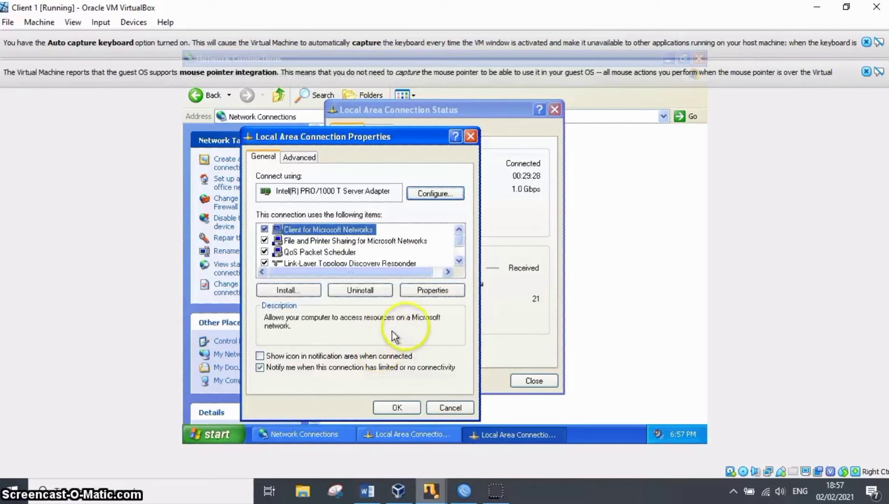
{"action": "scroll", "coordinate": [450, 252], "scroll_direction": "down", "scroll_amount": 1}
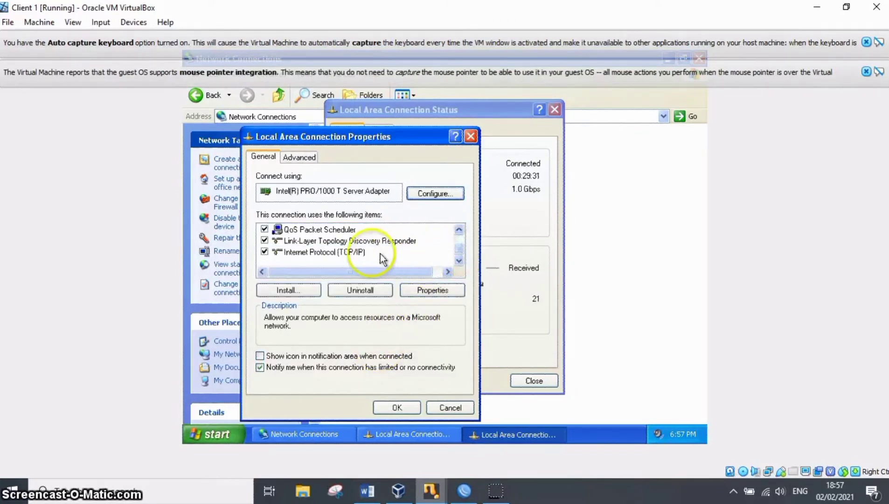
{"action": "double_click", "coordinate": [358, 253]}
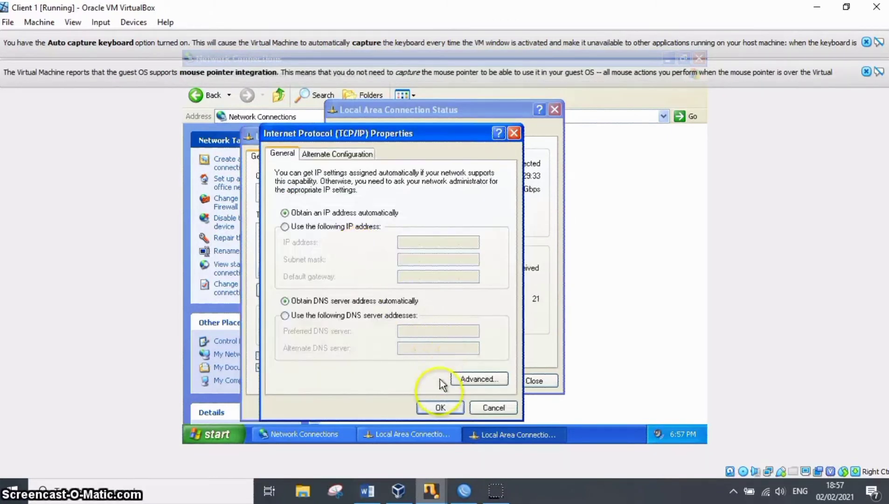
{"action": "left_click", "coordinate": [440, 406]}
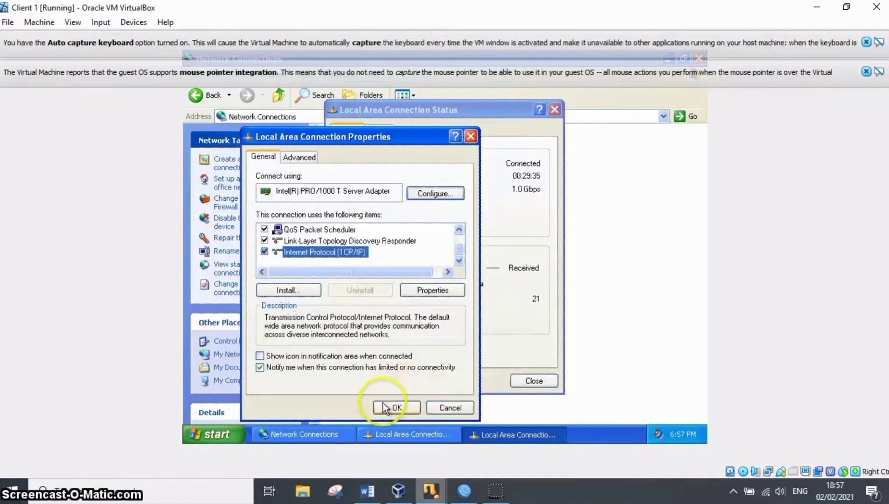
{"action": "left_click", "coordinate": [383, 408]}
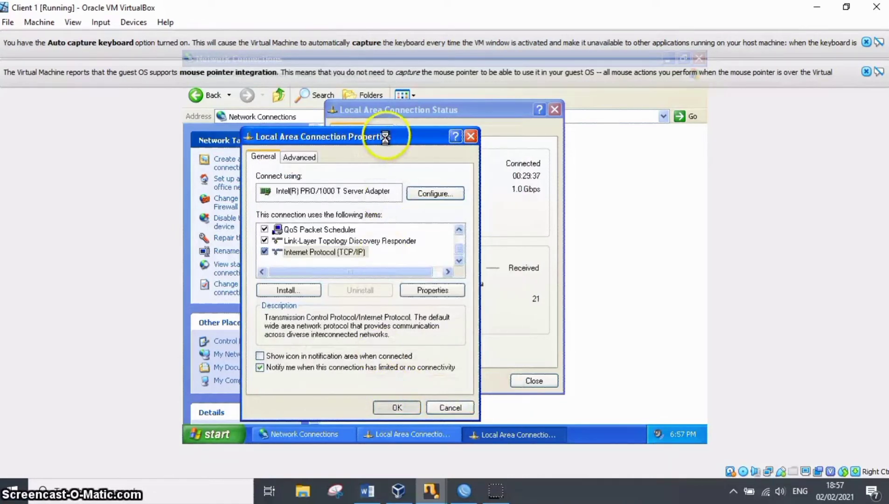
Check the IP address assigned to Client 1, close the connection status and dismiss the virtual machine's notification messages.
{"action": "left_click", "coordinate": [386, 137]}
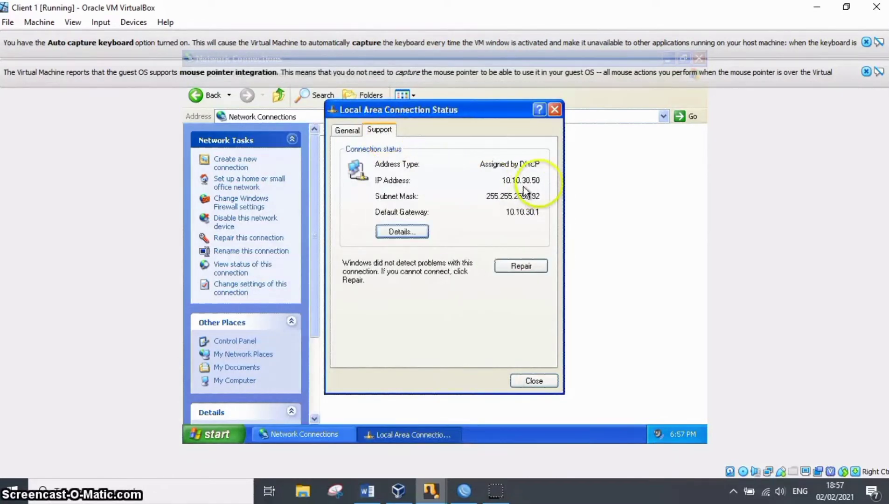
{"action": "left_click", "coordinate": [541, 382]}
{"action": "left_click", "coordinate": [866, 42]}
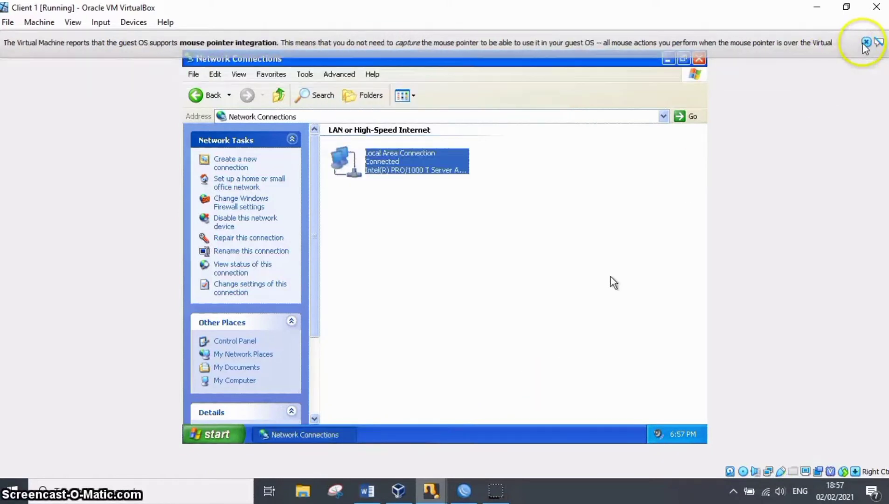
{"action": "left_click", "coordinate": [867, 43]}
Open a command prompt in Client 1 and test internet connectivity with ping google.com.
{"action": "left_click", "coordinate": [594, 227]}
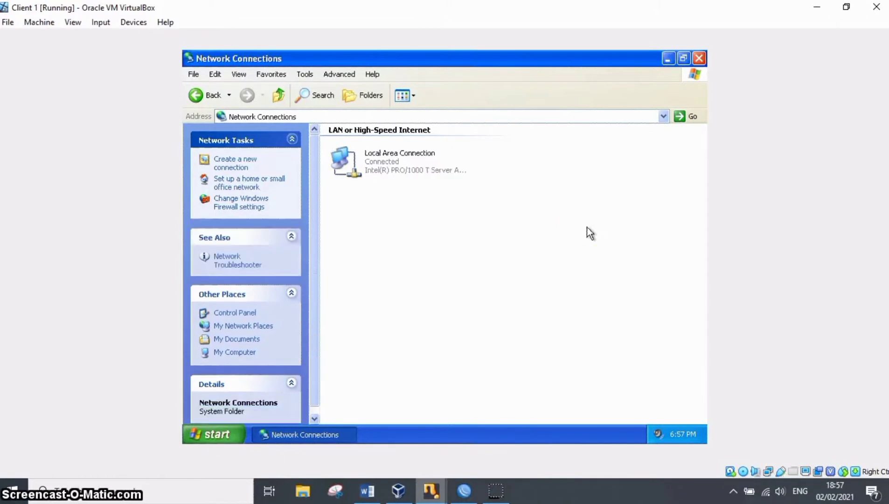
{"action": "key", "text": "super+r"}
{"action": "key", "text": "Return"}
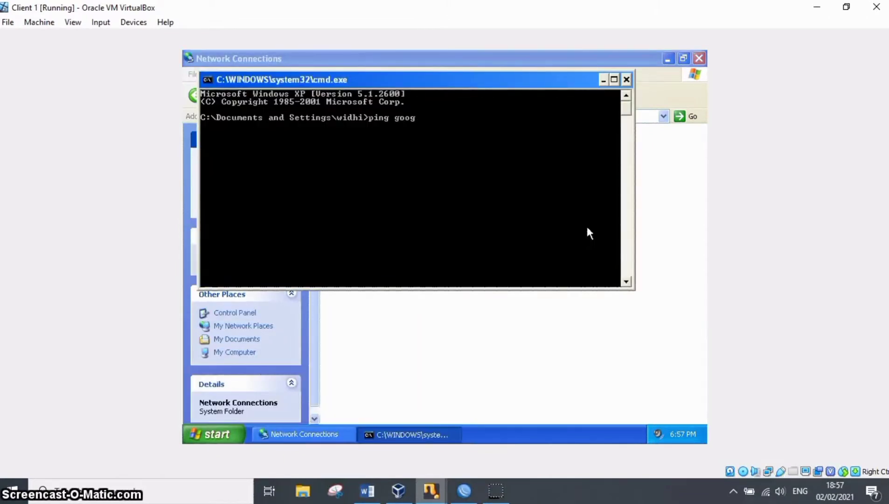
{"action": "type", "text": "ping google.com"}
{"action": "key", "text": "Return"}
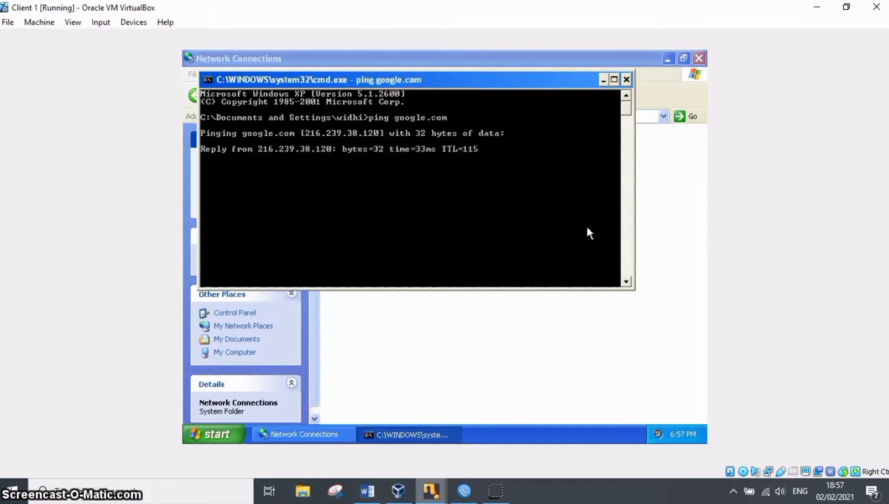
Switch to the Client 2 virtual machine and open its Local Area Connection status from the Windows network connections.
{"action": "mouse_move", "coordinate": [431, 490]}
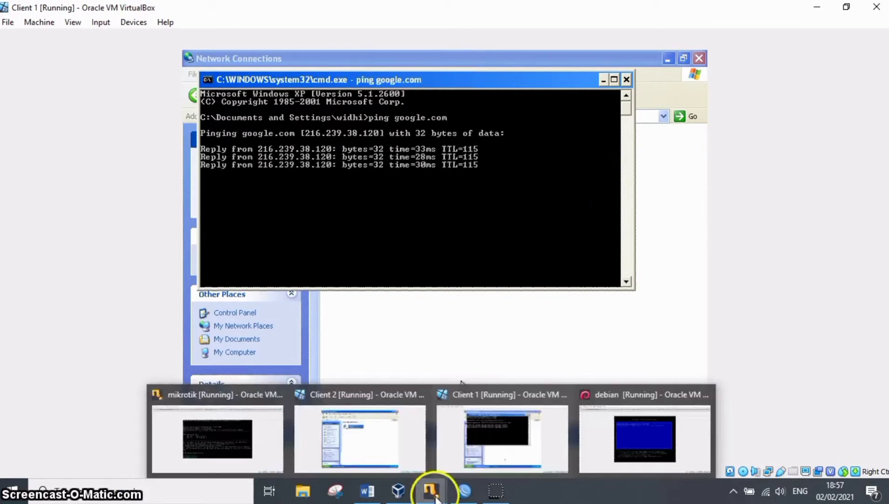
{"action": "left_click", "coordinate": [551, 433]}
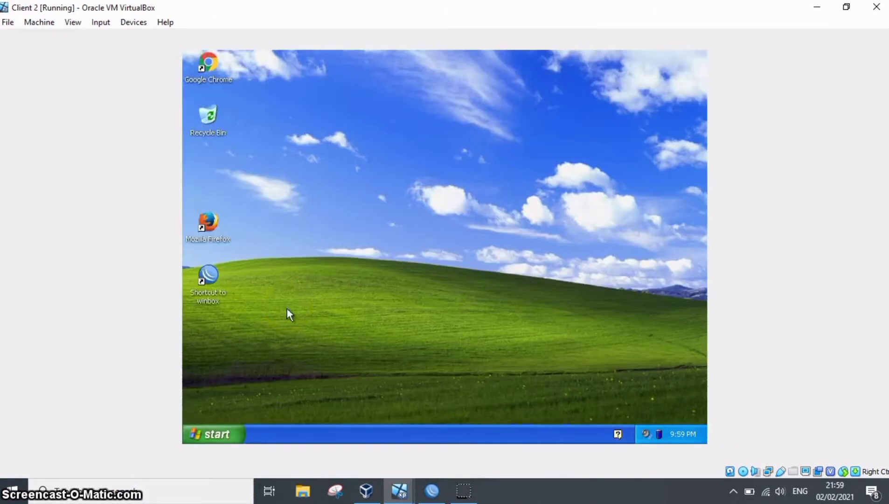
{"action": "left_click", "coordinate": [196, 436]}
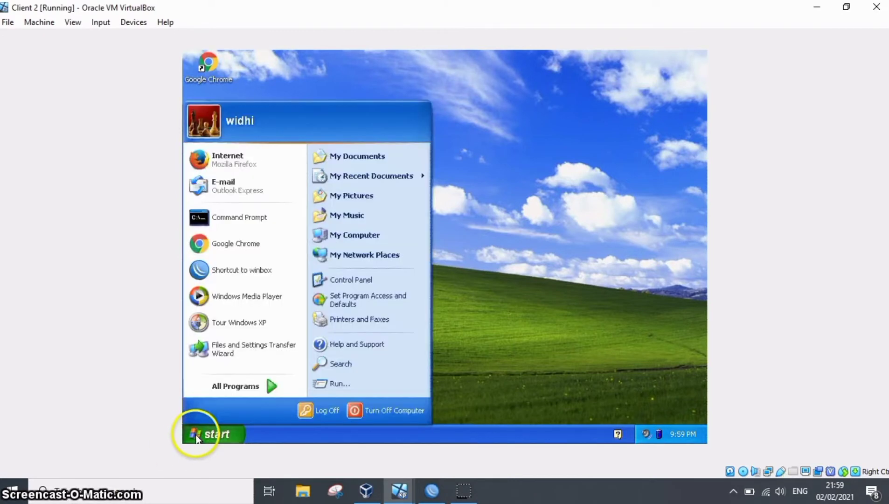
{"action": "left_click", "coordinate": [344, 282]}
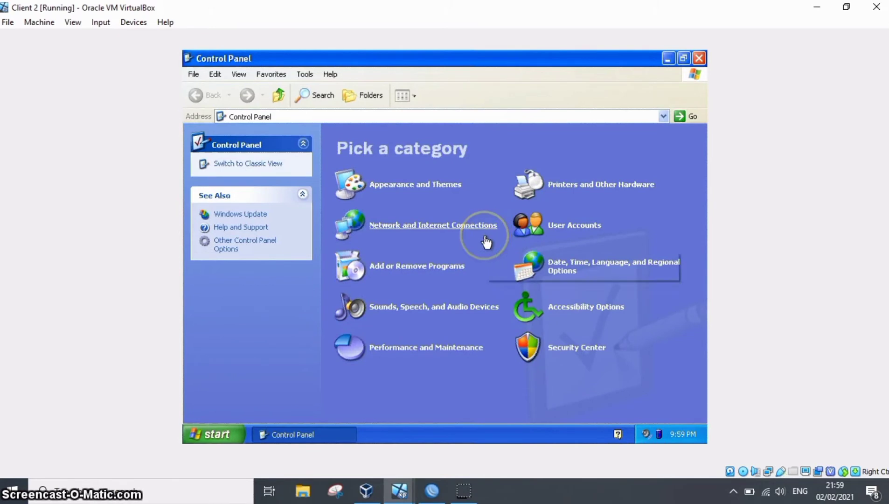
{"action": "left_click", "coordinate": [485, 236]}
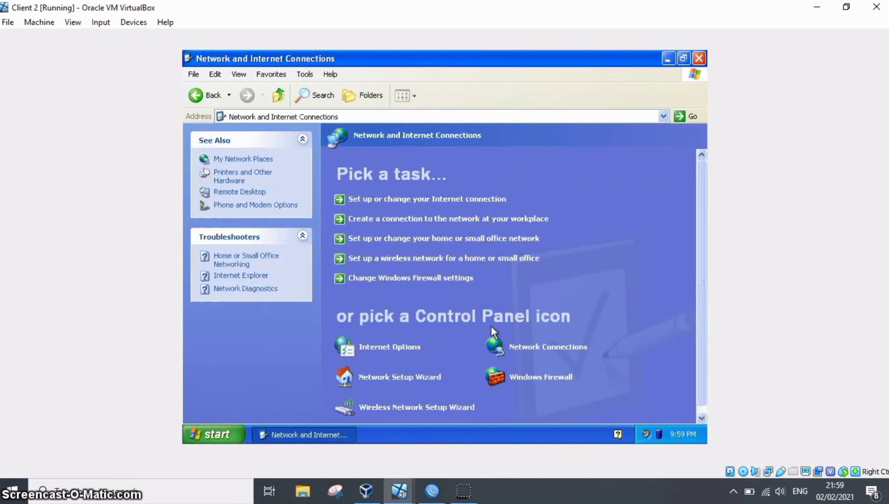
{"action": "left_click", "coordinate": [540, 348]}
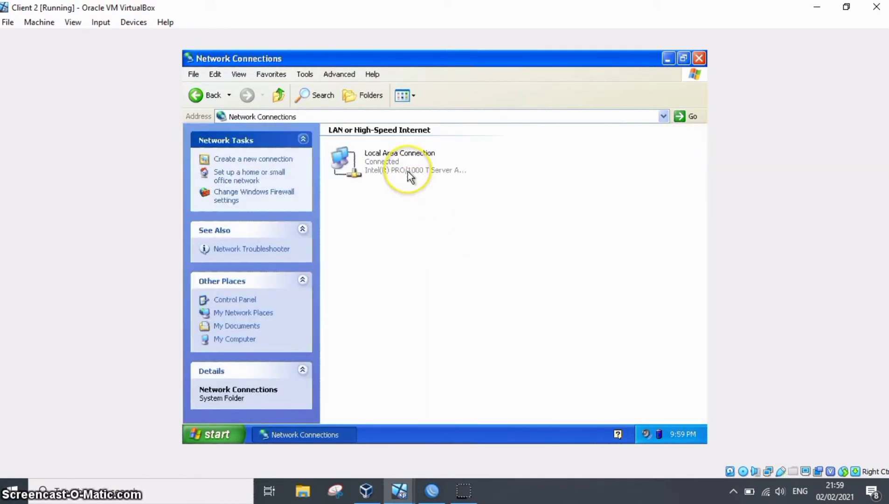
{"action": "left_click", "coordinate": [408, 171]}
{"action": "double_click", "coordinate": [408, 171]}
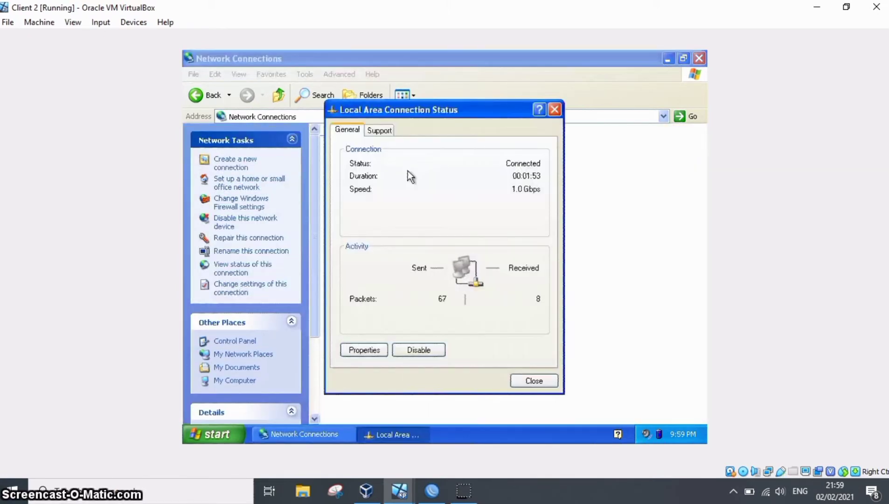
Check that Client 2's TCP/IP properties use automatic IP and DNS addressing, and confirm the connection properties.
{"action": "left_click", "coordinate": [356, 349]}
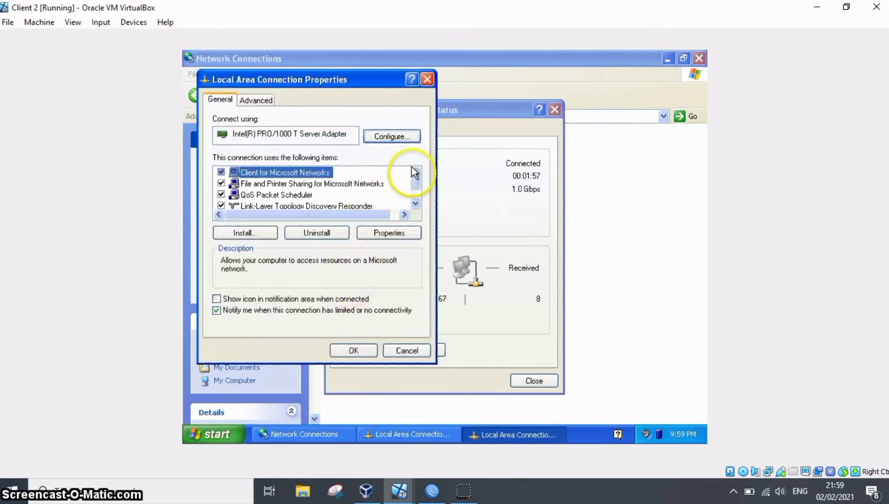
{"action": "left_click", "coordinate": [415, 202]}
{"action": "left_click", "coordinate": [415, 203]}
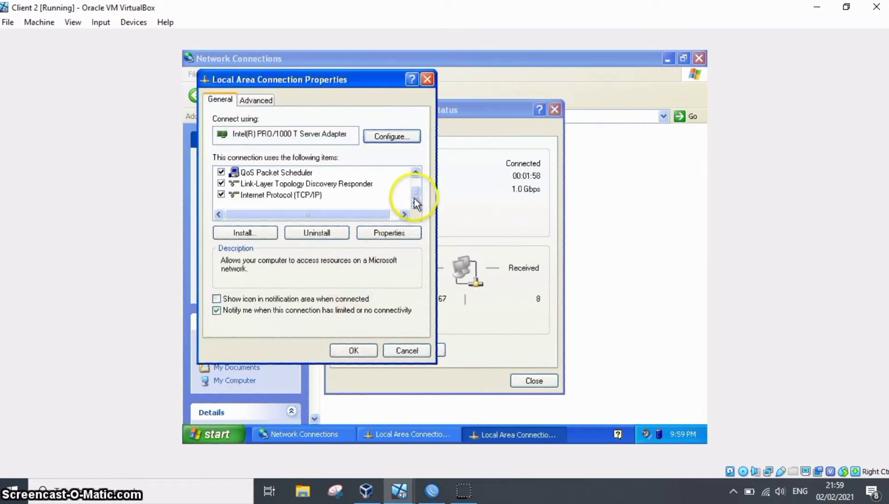
{"action": "left_click", "coordinate": [320, 198]}
{"action": "double_click", "coordinate": [309, 194]}
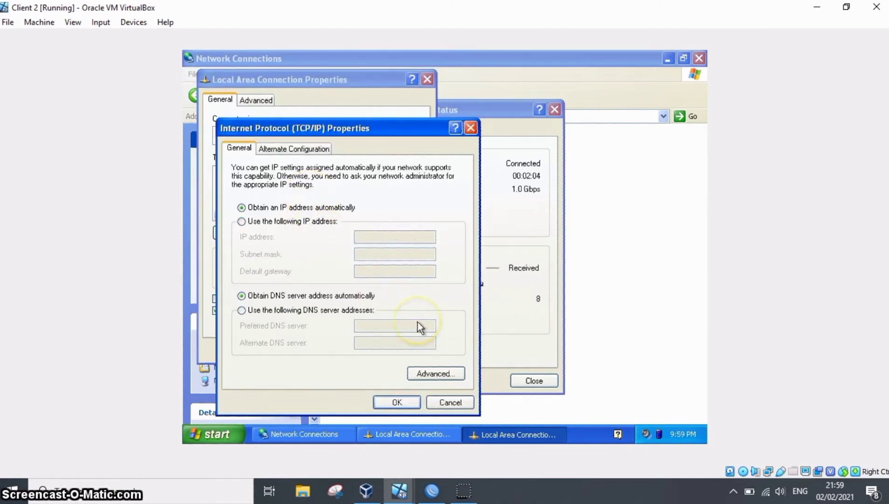
{"action": "left_click", "coordinate": [397, 402]}
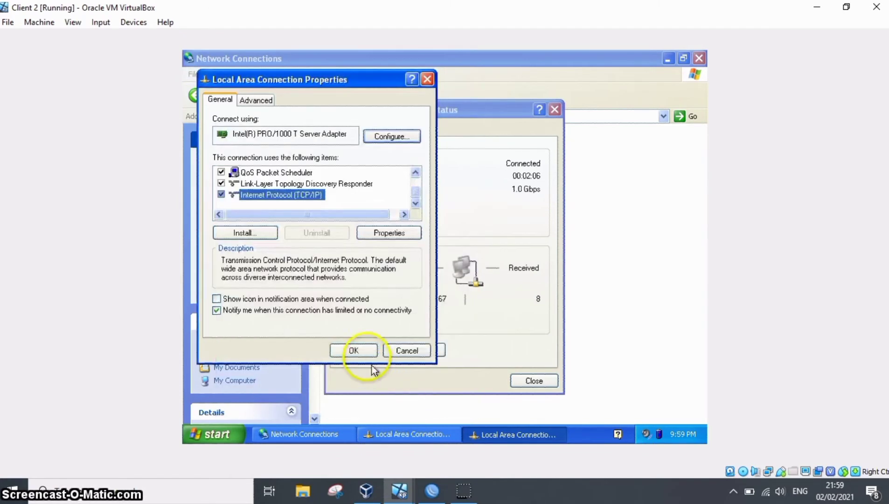
{"action": "left_click", "coordinate": [354, 350]}
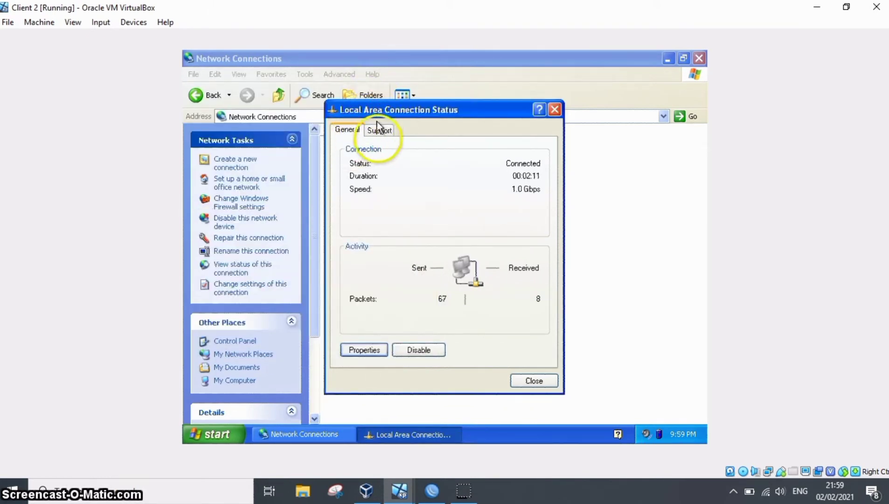
Check Client 2's assigned IP address in the connection status and with ipconfig in a command prompt.
{"action": "left_click", "coordinate": [379, 130]}
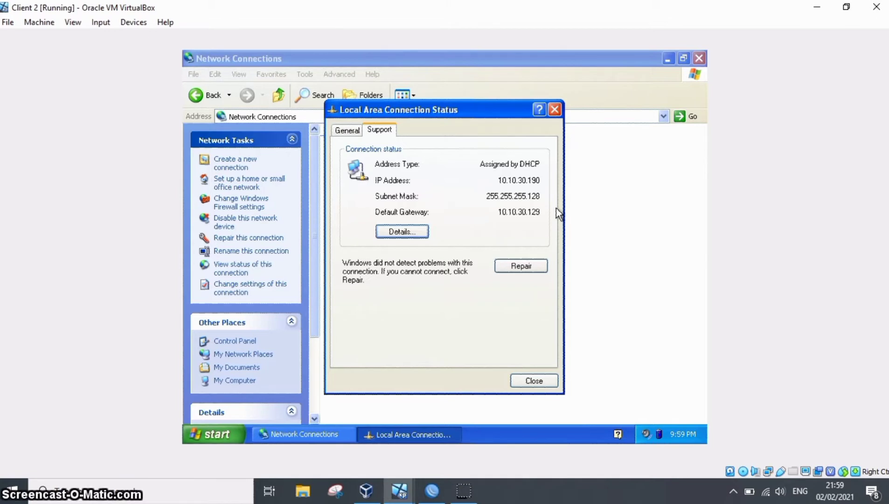
{"action": "key", "text": "super+r"}
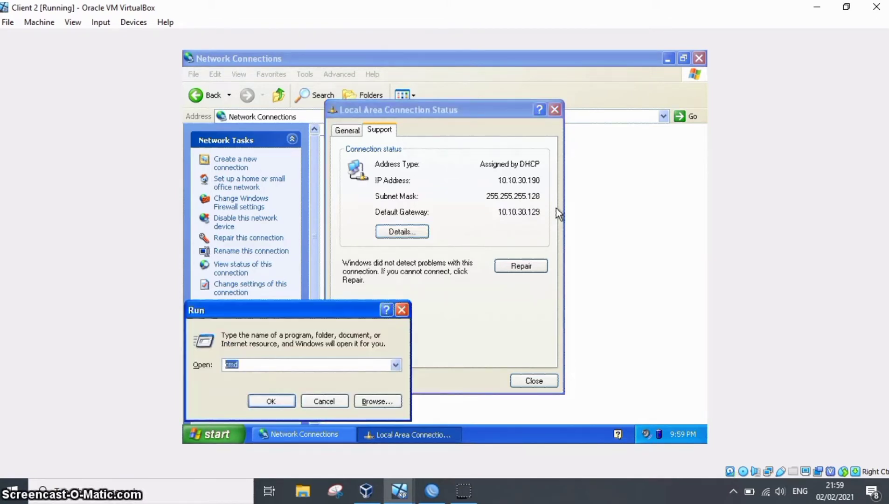
{"action": "key", "text": "Return"}
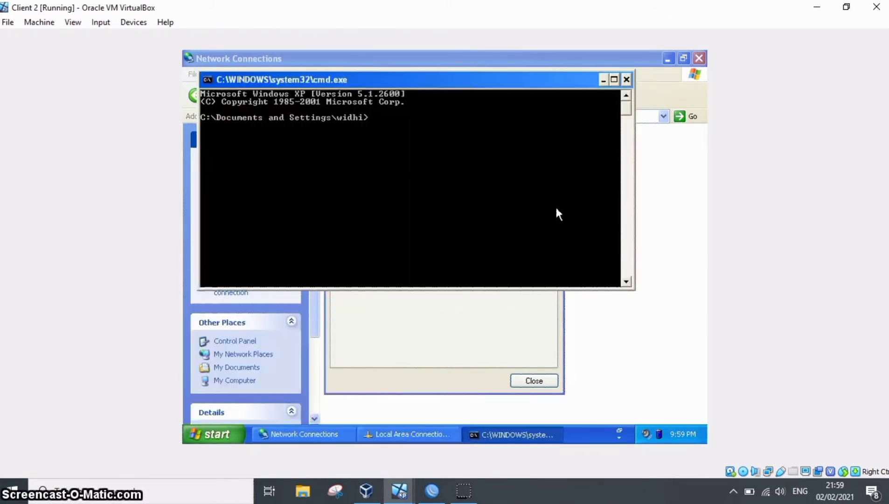
{"action": "type", "text": "ipconfig"}
{"action": "key", "text": "Return"}
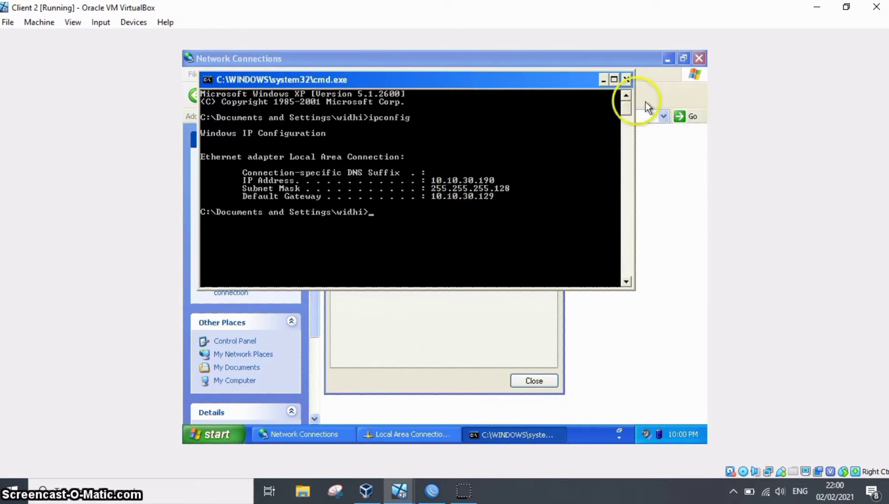
Minimise the command prompt and Network Connections windows, launch Google Chrome and close the connection status.
{"action": "left_click", "coordinate": [604, 81]}
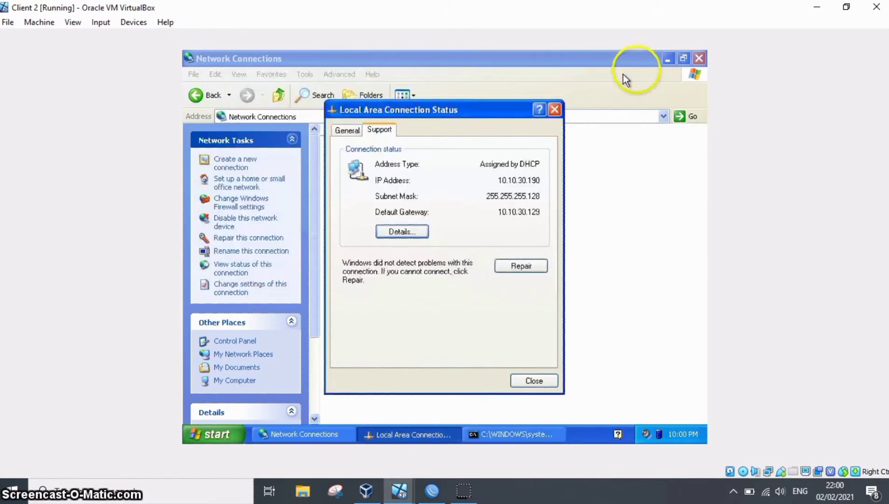
{"action": "left_click", "coordinate": [667, 60]}
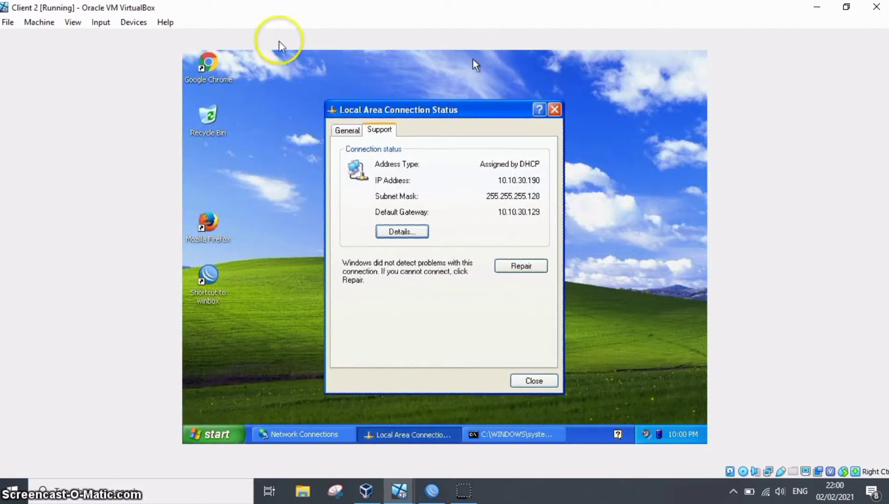
{"action": "left_click", "coordinate": [209, 63]}
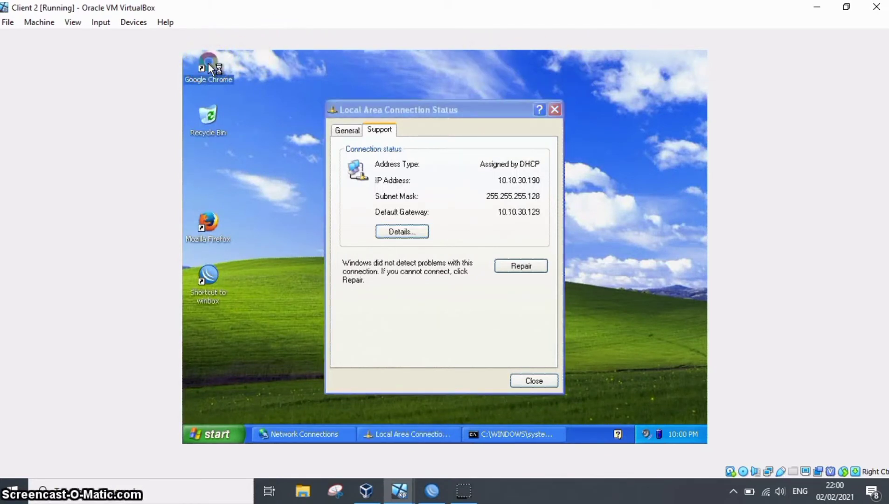
{"action": "left_click", "coordinate": [558, 112]}
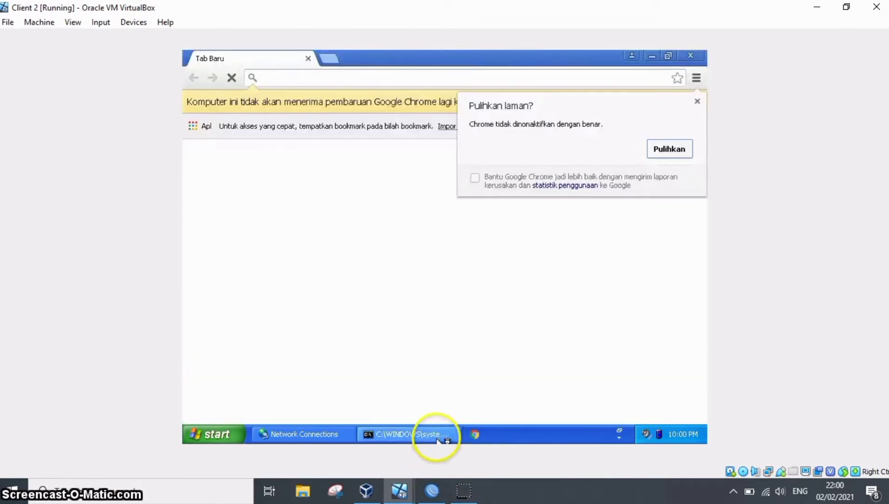
Test Client 2's internet connectivity with ping google.com in the command prompt, and enlarge its window.
{"action": "left_click", "coordinate": [441, 434]}
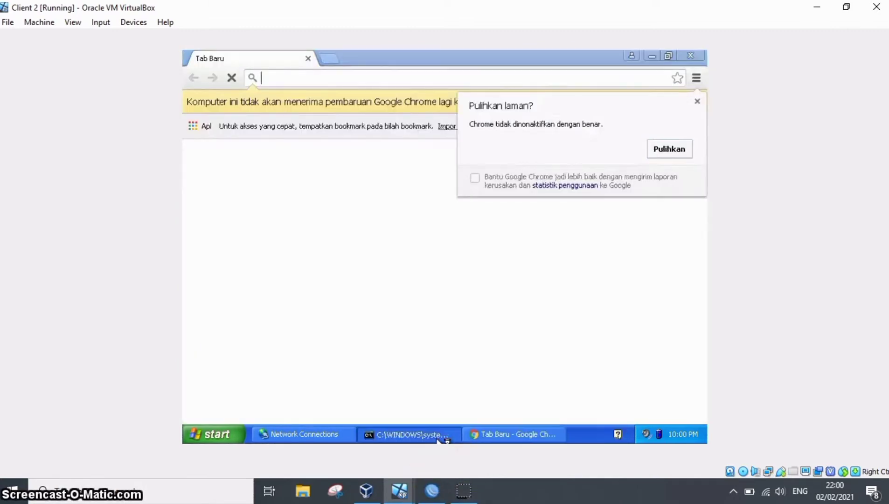
{"action": "type", "text": "pin"}
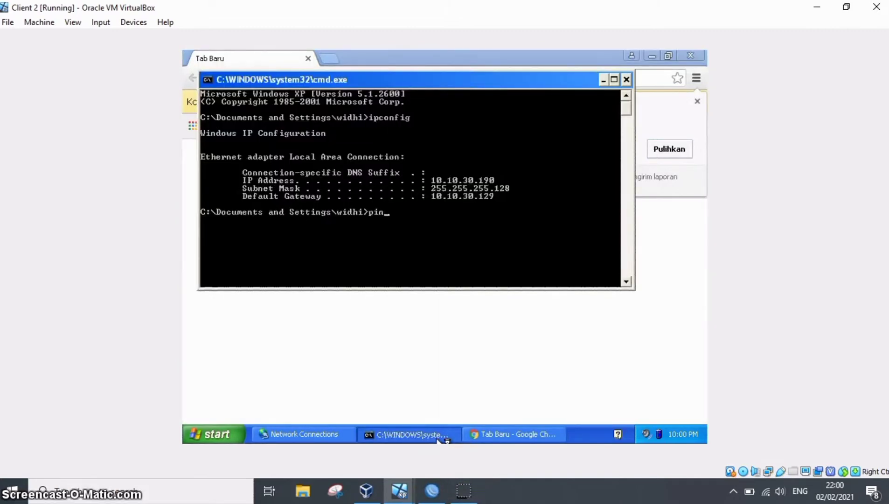
{"action": "type", "text": "g google.c"}
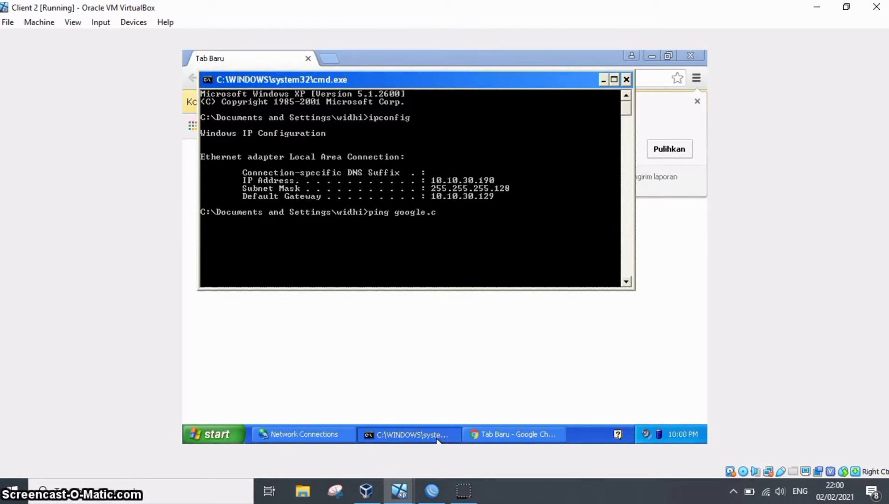
{"action": "type", "text": "om"}
{"action": "key", "text": "Return"}
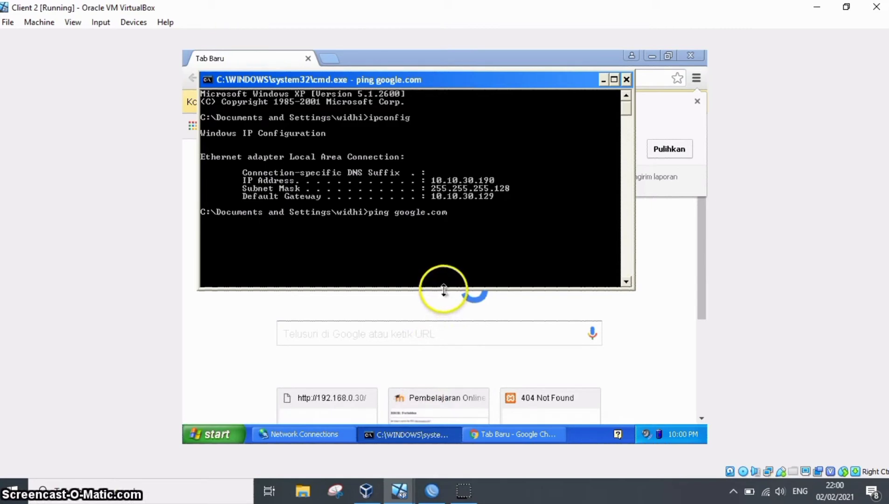
{"action": "left_click_drag", "start_coordinate": [444, 293], "coordinate": [443, 350]}
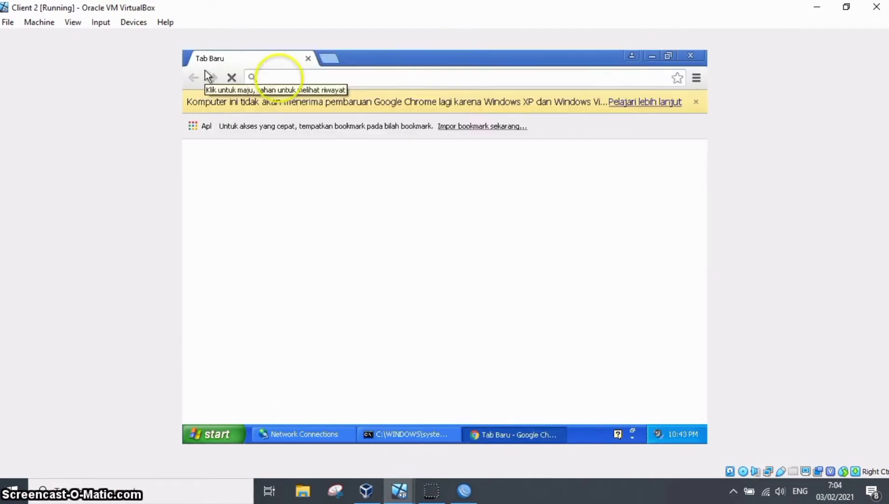
Open the gateway address 10.10.30.129 in Chrome to reach the hotspot login page.
{"action": "left_click", "coordinate": [278, 77]}
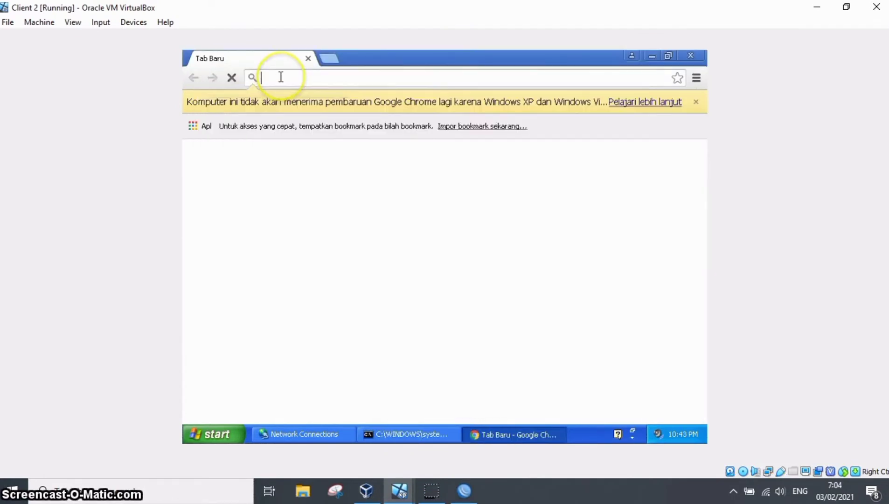
{"action": "type", "text": "10.10."}
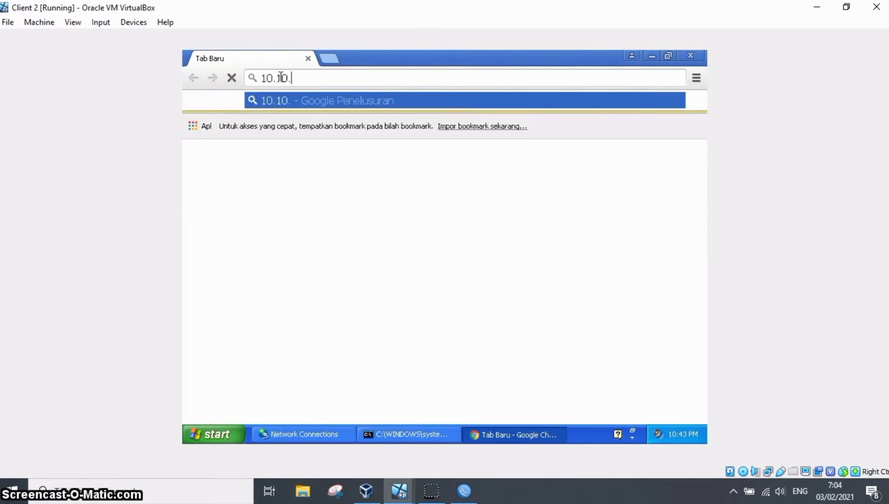
{"action": "type", "text": "129"}
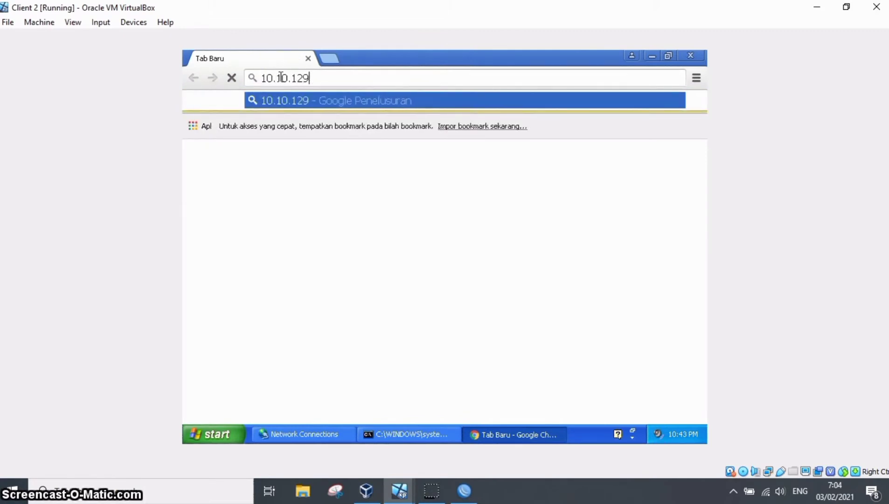
{"action": "type", "text": "29"}
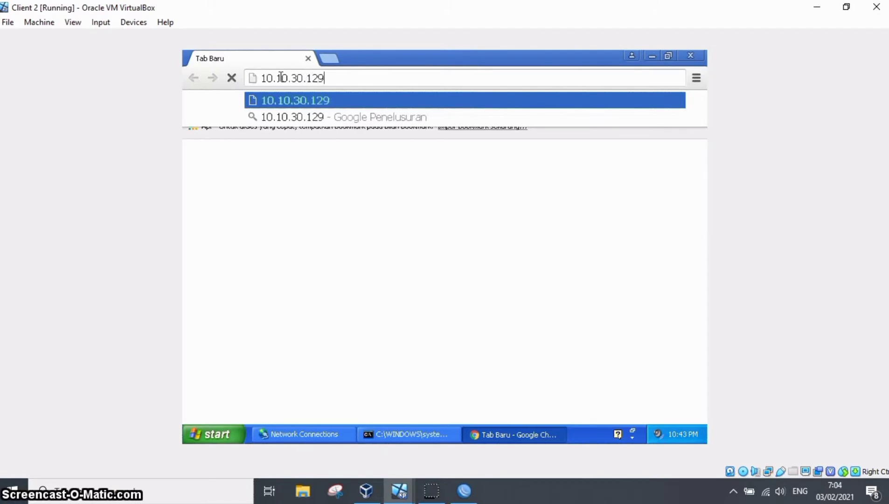
{"action": "key", "text": "Return"}
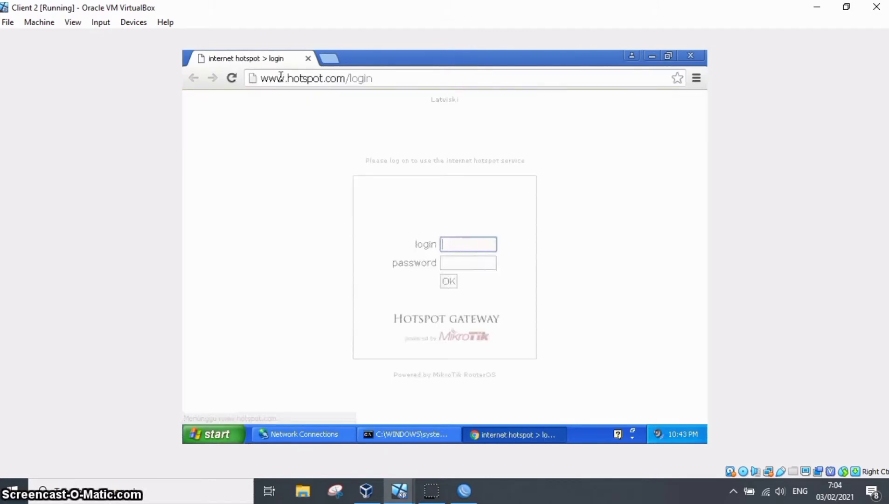
Log in to the MikroTik hotspot with the login admin and the account password.
{"action": "type", "text": "admin"}
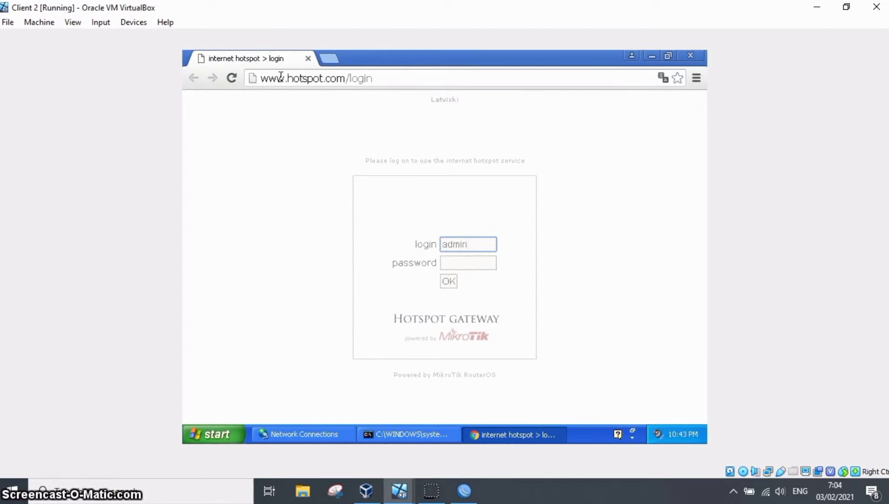
{"action": "key", "text": "Tab"}
{"action": "type", "text": "1234"}
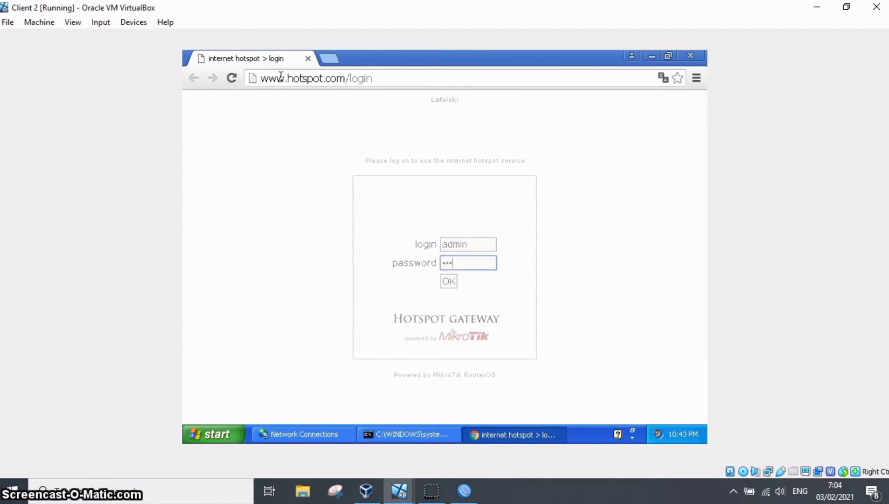
{"action": "key", "text": "Return"}
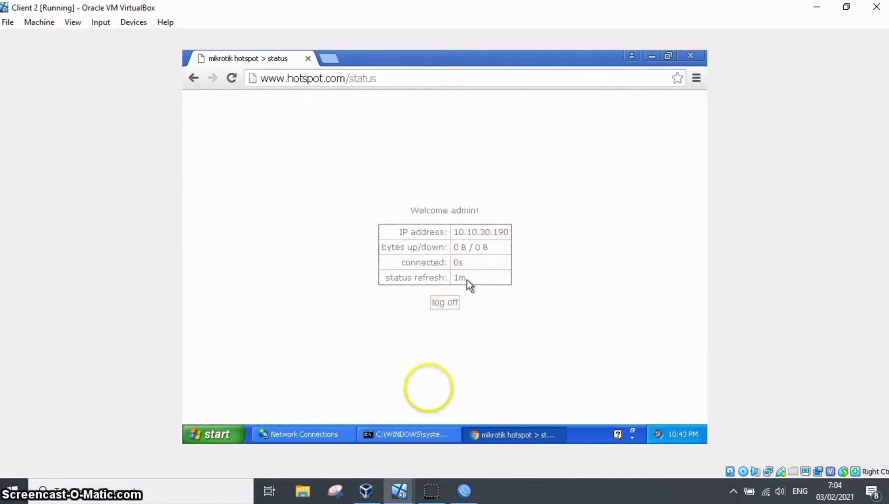
Ping google.com from the command prompt while logged in to the hotspot, and return to the hotspot status page in Chrome.
{"action": "left_click", "coordinate": [415, 432]}
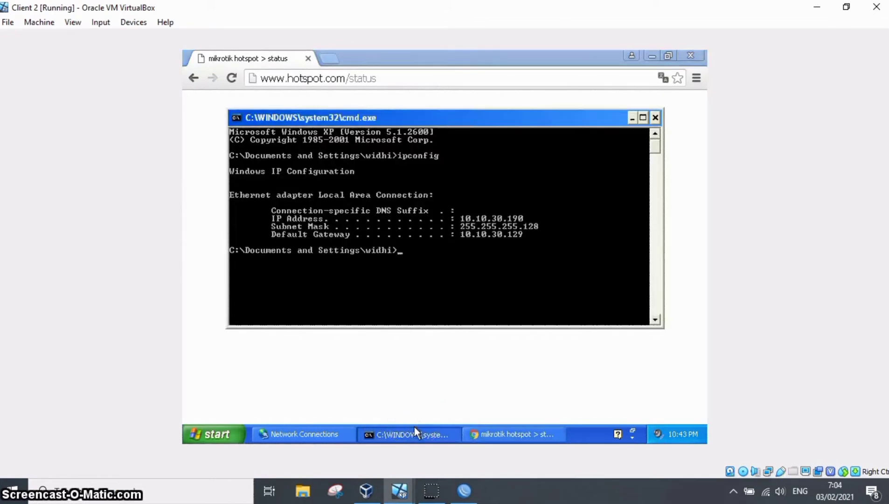
{"action": "key", "text": "Up"}
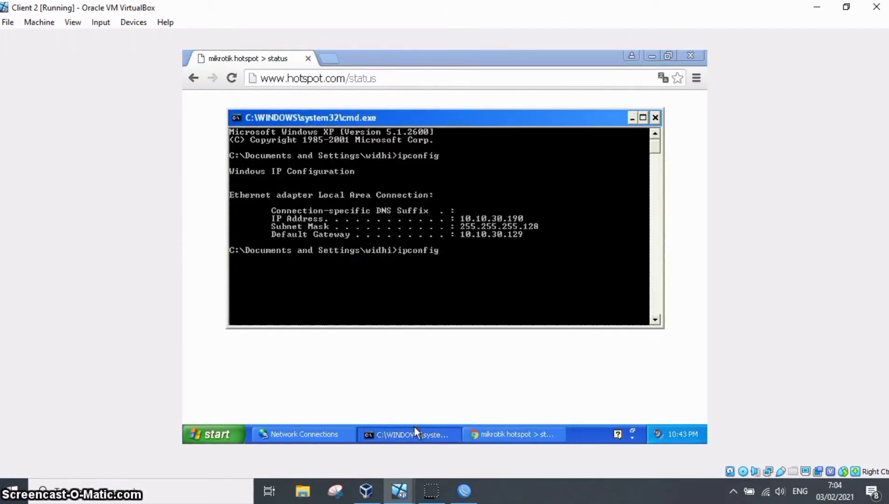
{"action": "key", "text": "BackSpace"}
{"action": "key", "text": "BackSpace"}
{"action": "key", "text": "BackSpace"}
{"action": "key", "text": "BackSpace"}
{"action": "key", "text": "BackSpace"}
{"action": "key", "text": "BackSpace"}
{"action": "key", "text": "BackSpace"}
{"action": "type", "text": "ping go"}
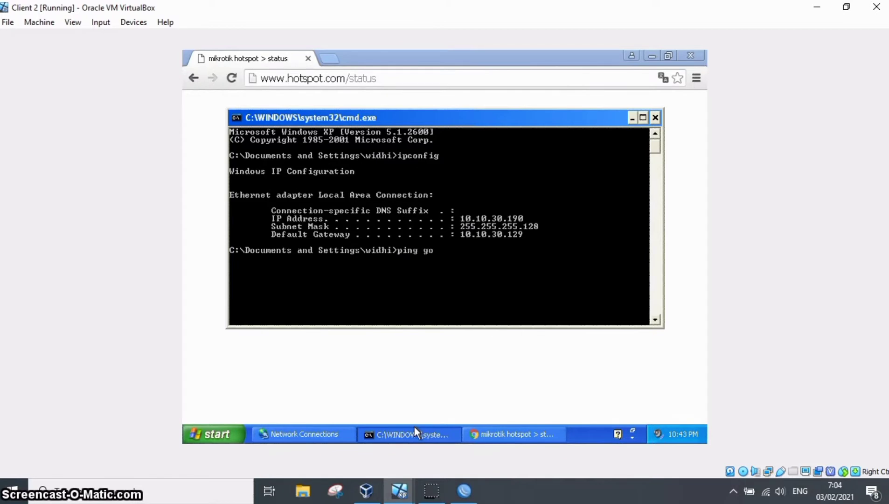
{"action": "type", "text": "ogle.com"}
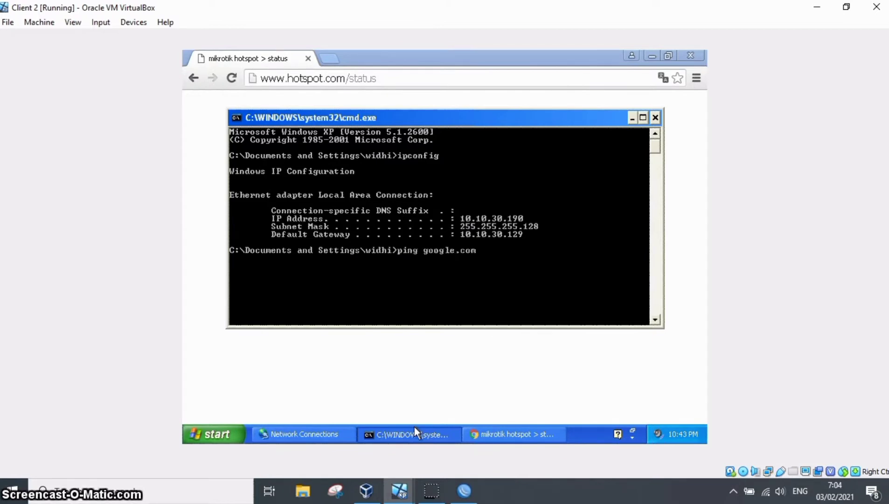
{"action": "key", "text": "Return"}
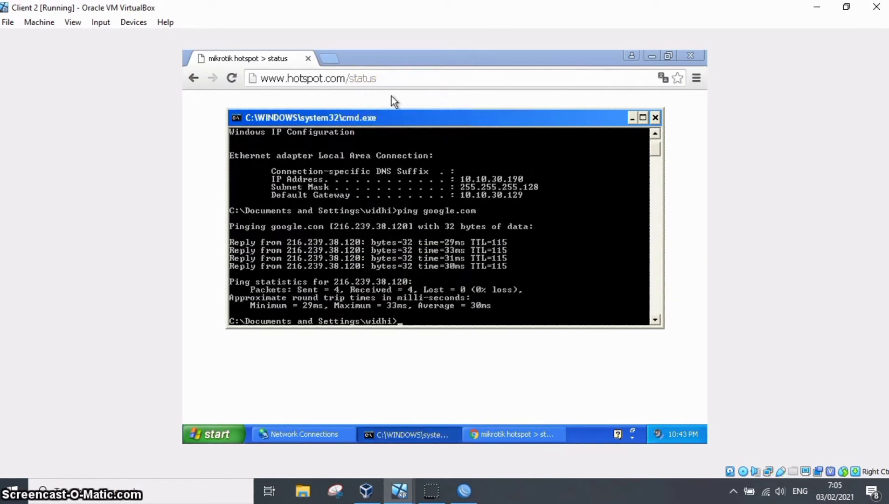
{"action": "left_click", "coordinate": [365, 78]}
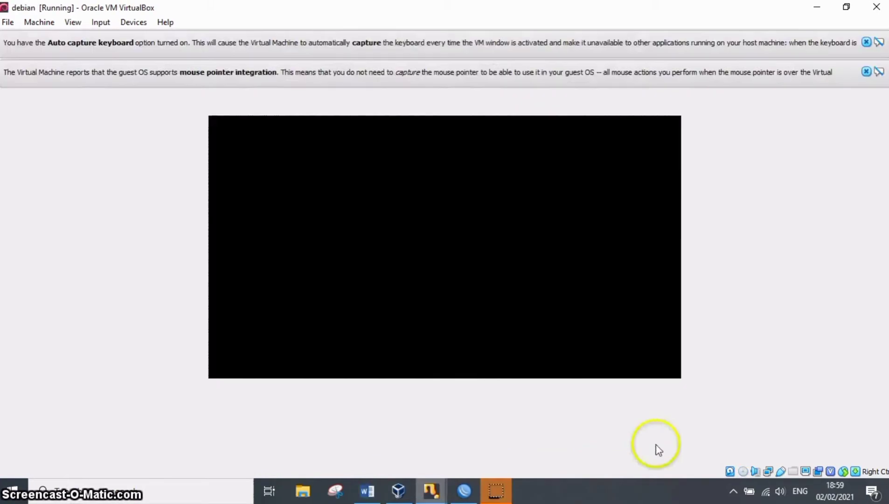
{"action": "left_click", "coordinate": [635, 334]}
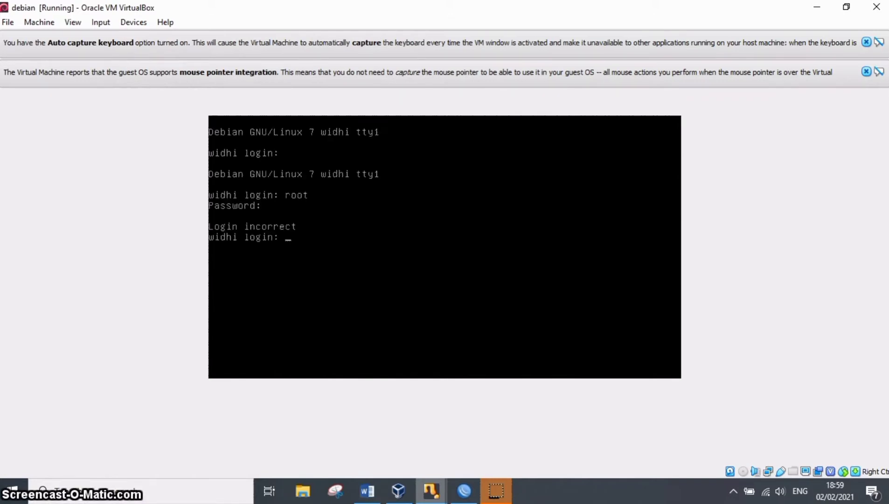
Log in to the Debian virtual machine's console as root with the account password.
{"action": "type", "text": "root"}
{"action": "key", "text": "Return"}
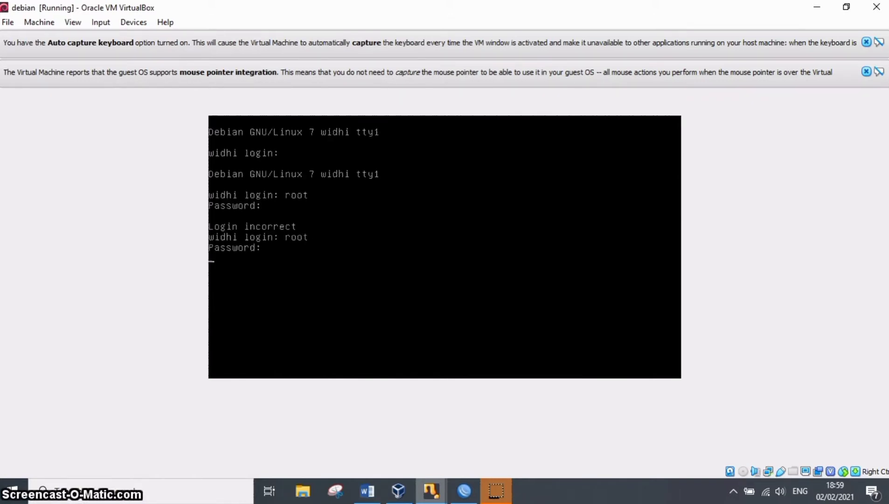
{"action": "key", "text": "Return"}
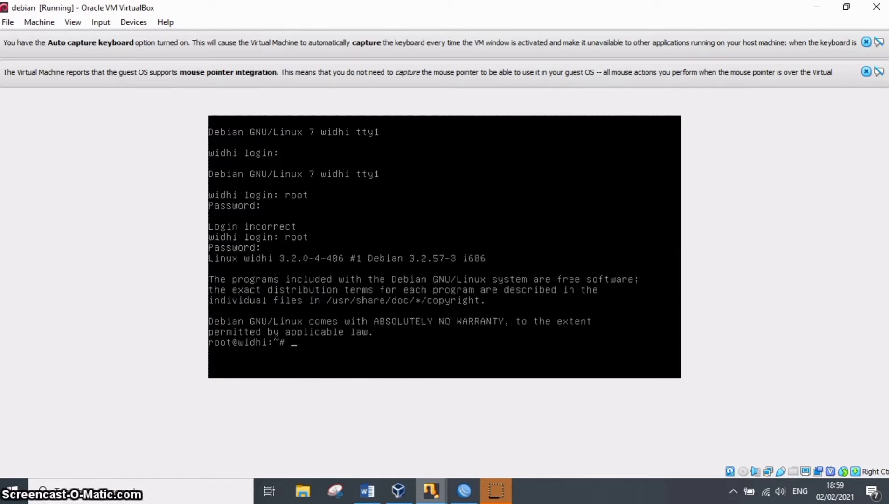
Open the file /etc/network/interfaces in nano on the Debian server.
{"action": "type", "text": "nano /etc/"}
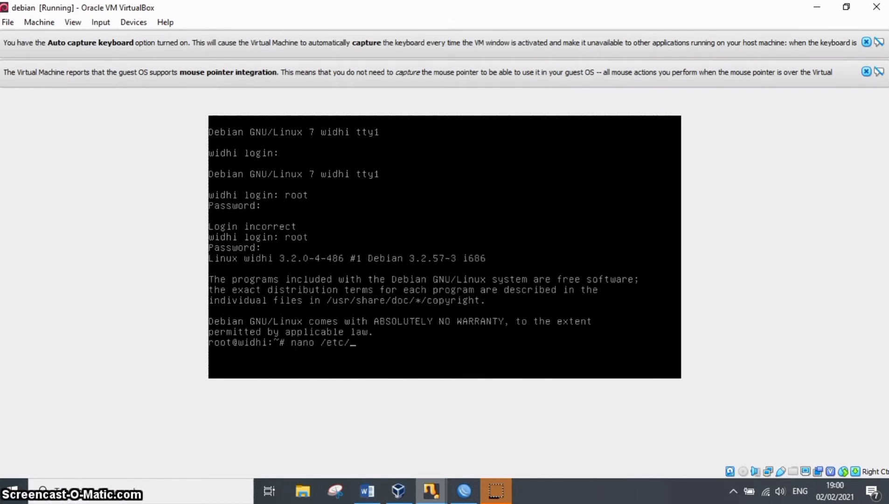
{"action": "type", "text": "network/in"}
{"action": "key", "text": "BackSpace"}
{"action": "key", "text": "BackSpace"}
{"action": "key", "text": "BackSpace"}
{"action": "type", "text": "/interfaces"}
{"action": "key", "text": "Return"}
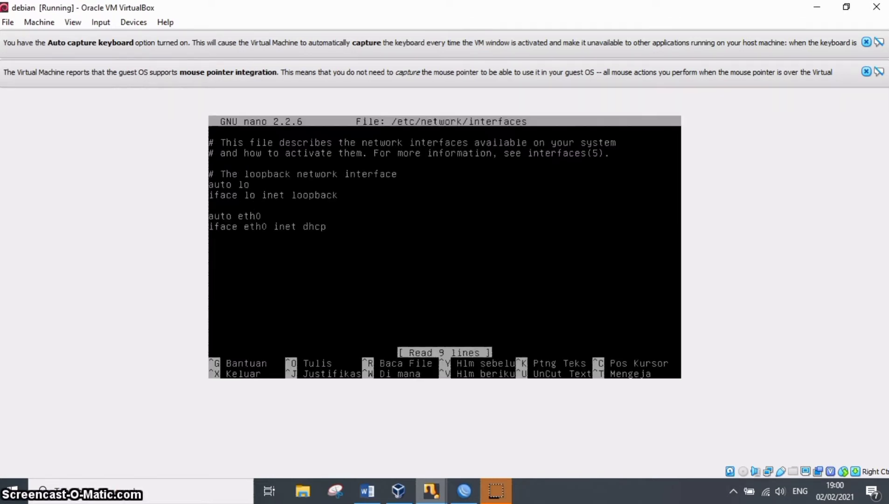
Change the addressing method of the eth0 interface to static.
{"action": "key", "text": "BackSpace"}
{"action": "key", "text": "BackSpace"}
{"action": "key", "text": "BackSpace"}
{"action": "key", "text": "BackSpace"}
{"action": "key", "text": "BackSpace"}
{"action": "type", "text": "s"}
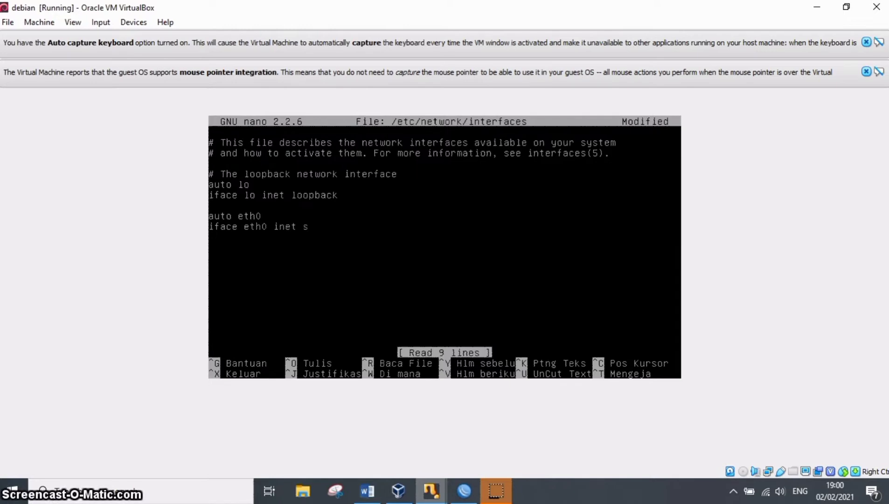
{"action": "type", "text": "tatic"}
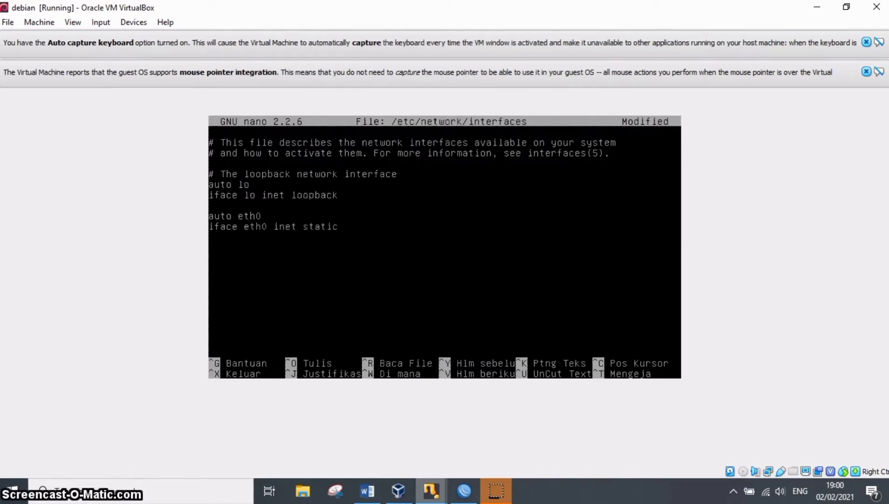
Add the address 192.168.0.30 and netmask 255.255.255.0 beneath the eth0 interface definition.
{"action": "key", "text": "Return"}
{"action": "key", "text": "Tab"}
{"action": "type", "text": "address 192.168.0.30"}
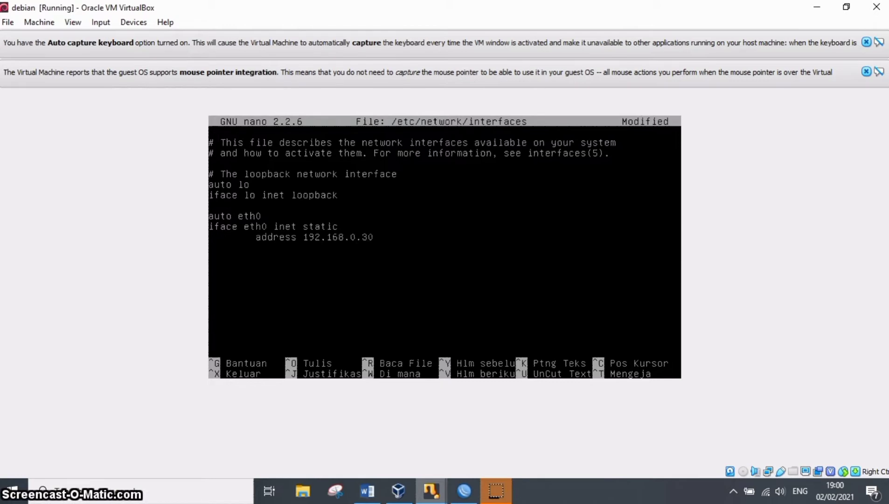
{"action": "key", "text": "Return"}
{"action": "key", "text": "Tab"}
{"action": "type", "text": "netmask 255.255"}
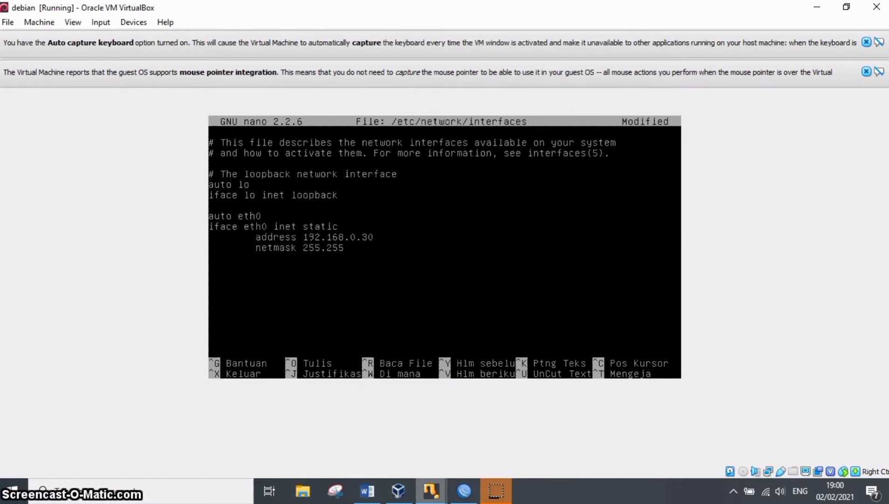
{"action": "type", "text": ".255.0"}
Add the gateway 192.168.0.1 for eth0, save the interfaces file and exit nano.
{"action": "key", "text": "Return"}
{"action": "key", "text": "Tab"}
{"action": "type", "text": "gateway "}
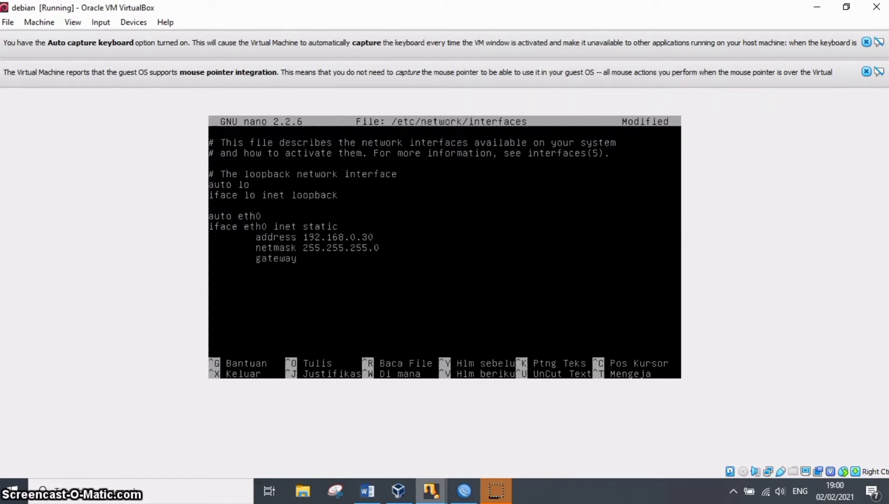
{"action": "type", "text": "192."}
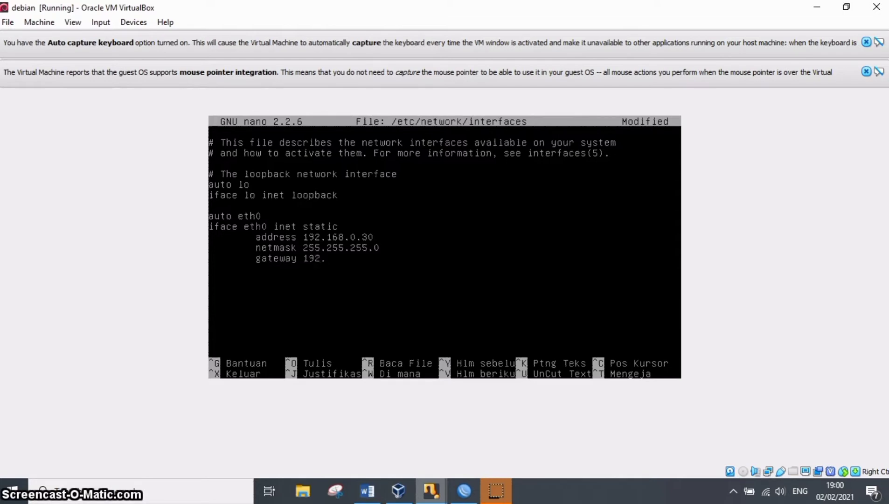
{"action": "type", "text": "168.0.1"}
{"action": "key", "text": "ctrl+o"}
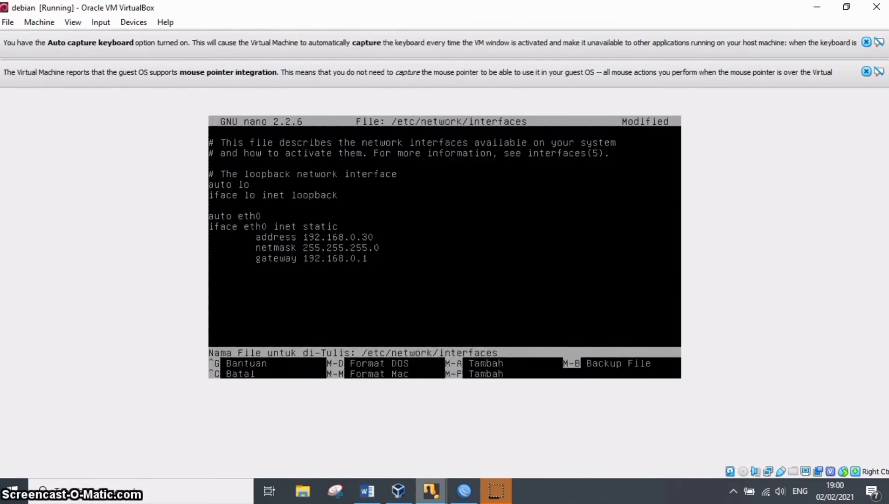
{"action": "key", "text": "Return"}
{"action": "key", "text": "ctrl+x"}
Restart the networking service and display the network interface configuration with ifconfig.
{"action": "type", "text": "service "}
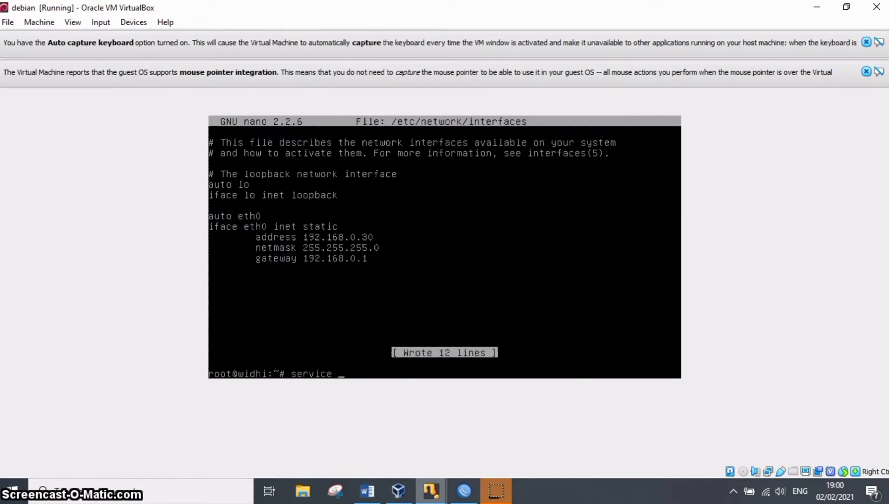
{"action": "type", "text": "networking"}
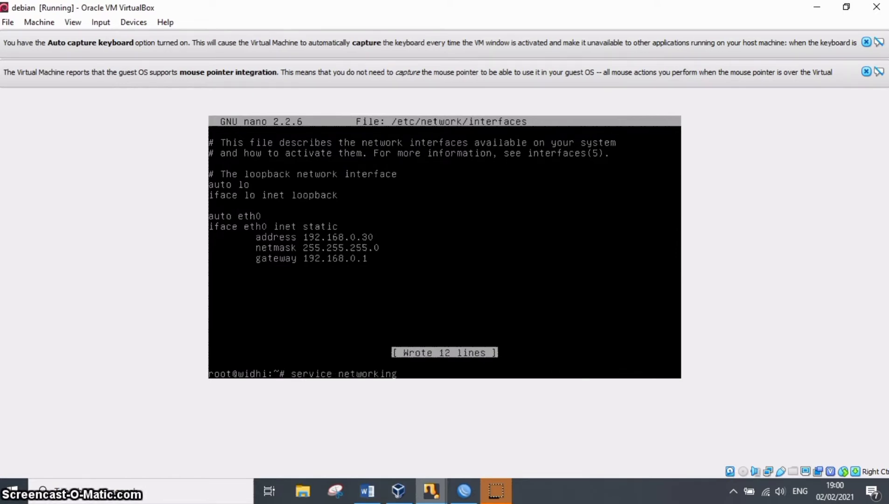
{"action": "type", "text": " rr"}
{"action": "key", "text": "BackSpace"}
{"action": "type", "text": "esya"}
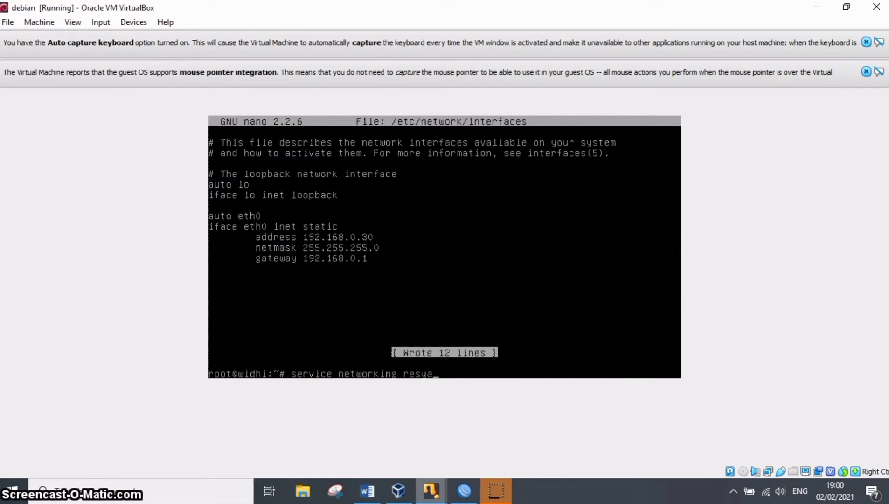
{"action": "key", "text": "BackSpace"}
{"action": "type", "text": "tart"}
{"action": "key", "text": "Return"}
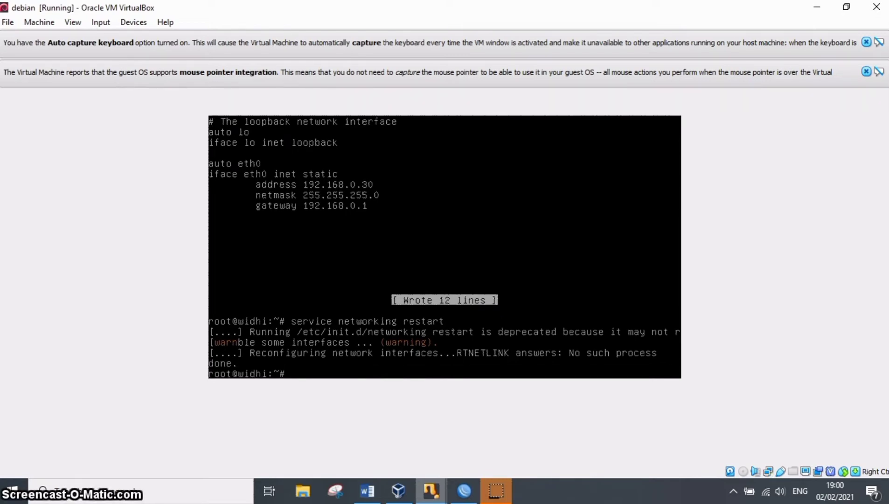
{"action": "type", "text": "fconfig"}
{"action": "key", "text": "Return"}
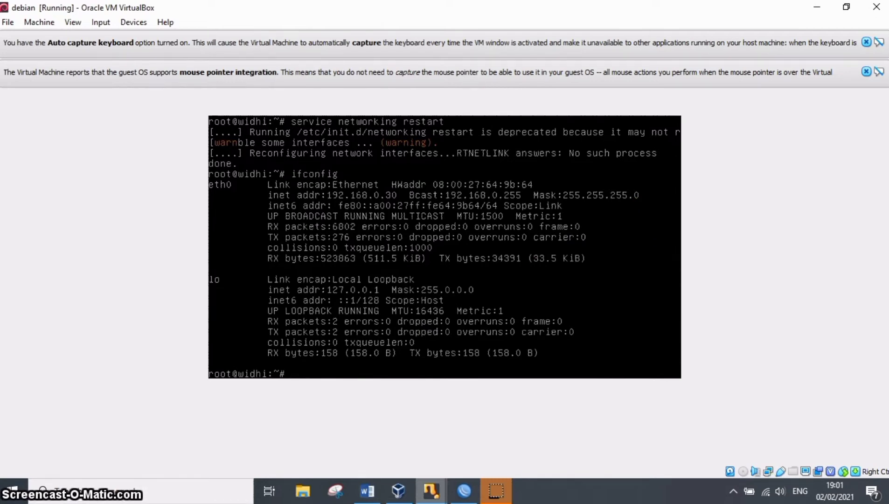
Install apache2, mysql-server and phpmyadmin with apt-get, agreeing to continue with the installation.
{"action": "type", "text": "apt-get install"}
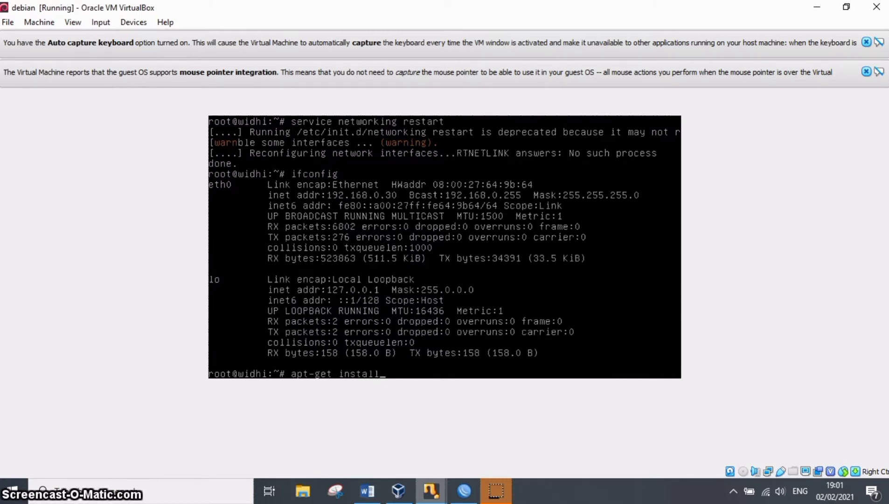
{"action": "type", "text": " a"}
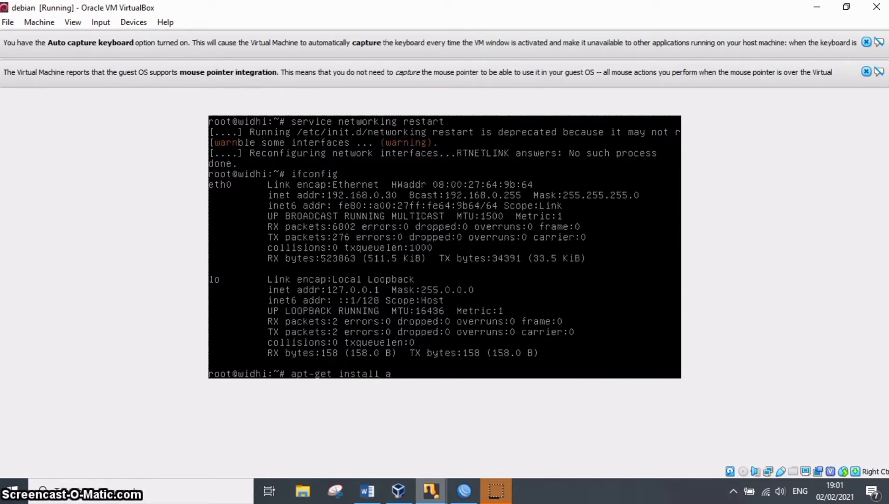
{"action": "type", "text": "pache2 mysql-"}
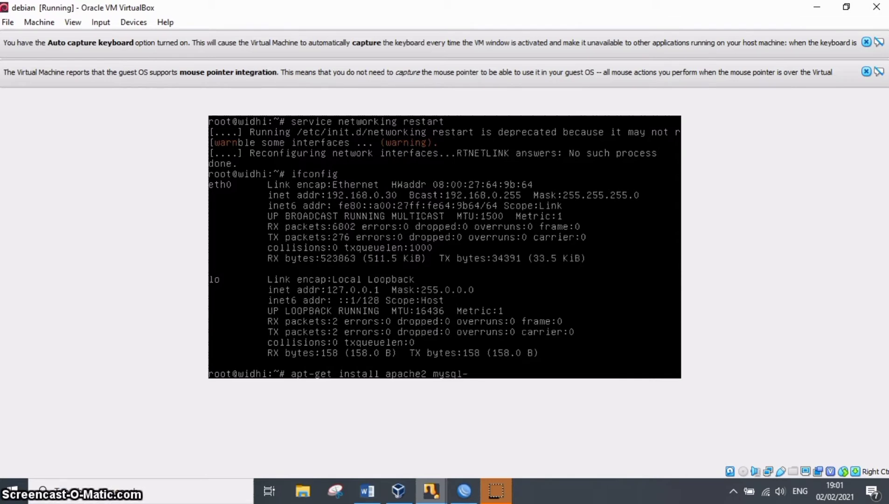
{"action": "type", "text": "server"}
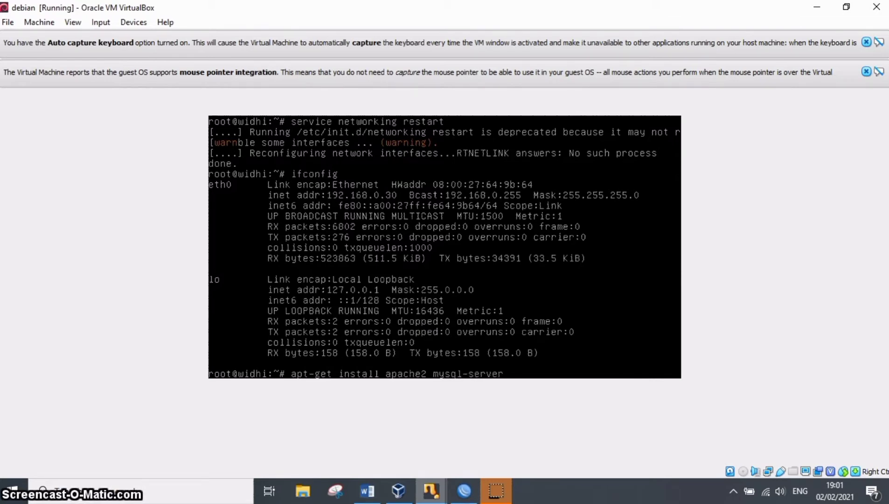
{"action": "type", "text": " phpmyadmin"}
{"action": "key", "text": "Return"}
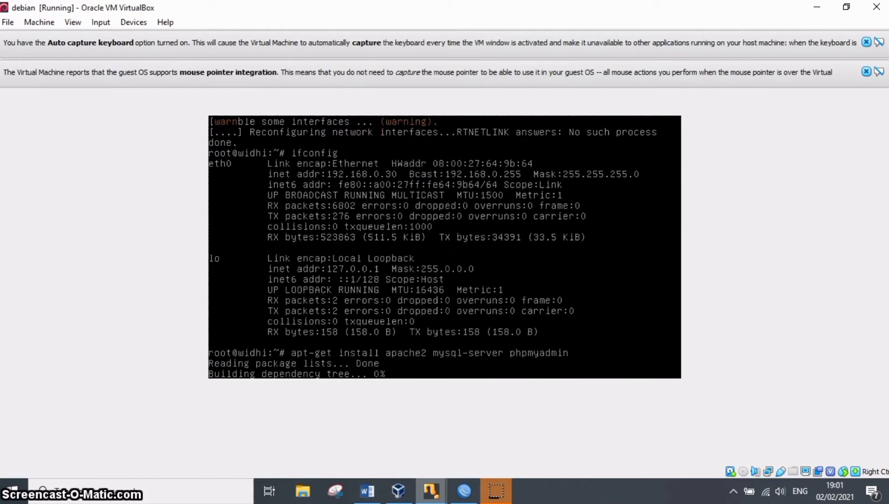
{"action": "type", "text": "y"}
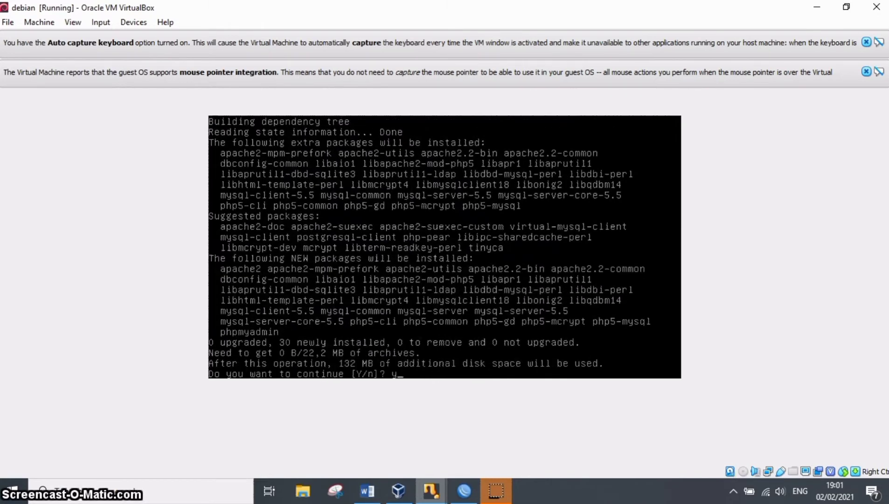
{"action": "key", "text": "Return"}
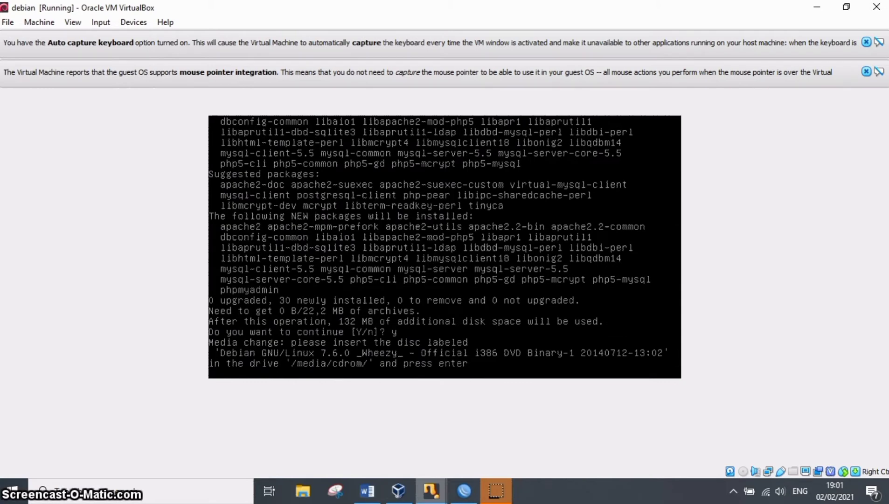
Insert debian-7.6.0-i386-DVD-1.iso into the virtual machine's optical drive and continue the package installation.
{"action": "left_click", "coordinate": [133, 22]}
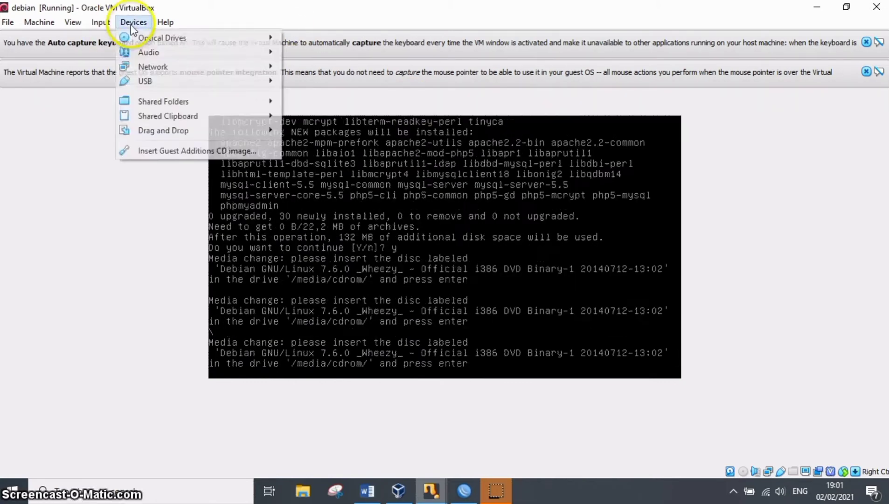
{"action": "mouse_move", "coordinate": [175, 41]}
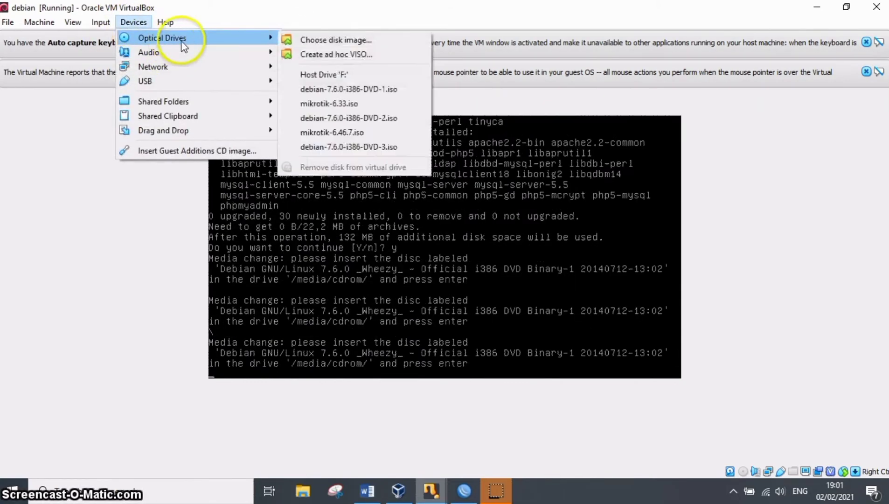
{"action": "left_click", "coordinate": [323, 92]}
{"action": "key", "text": "Return"}
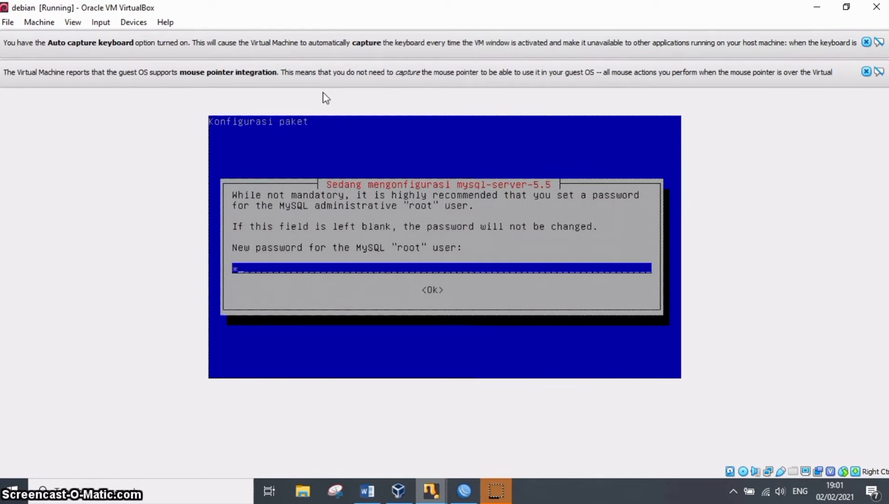
Submit and repeat the new password for the MySQL root user.
{"action": "key", "text": "Return"}
{"action": "type", "text": "1"}
{"action": "key", "text": "Return"}
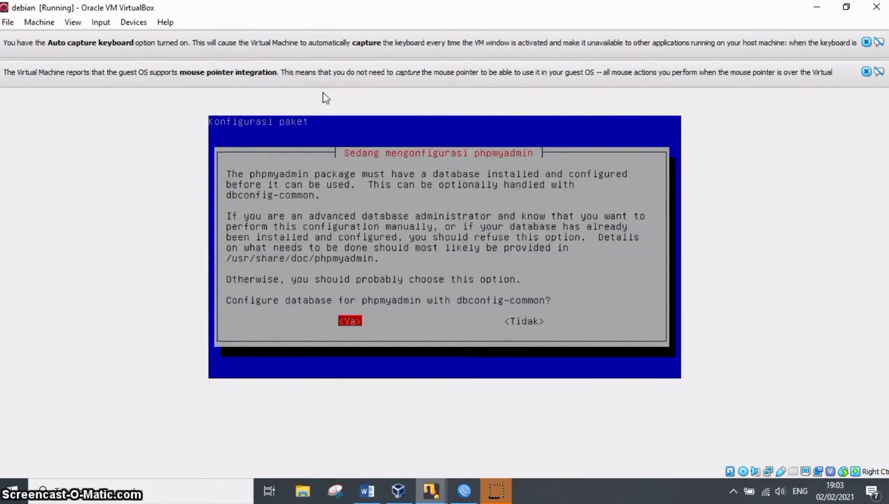
Configure the phpmyadmin database with dbconfig-common, entering the database administrator's password and leaving the application password and its confirmation blank.
{"action": "key", "text": "Return"}
{"action": "type", "text": "*"}
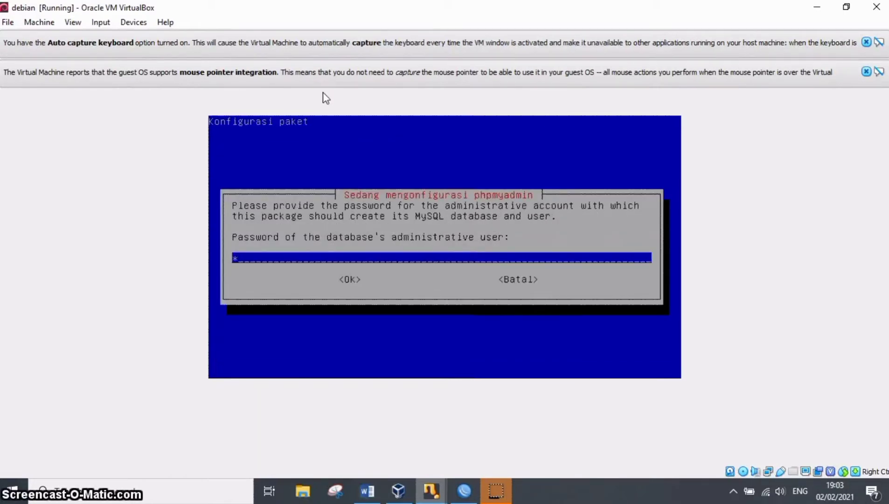
{"action": "key", "text": "Return"}
{"action": "key", "text": "Return"}
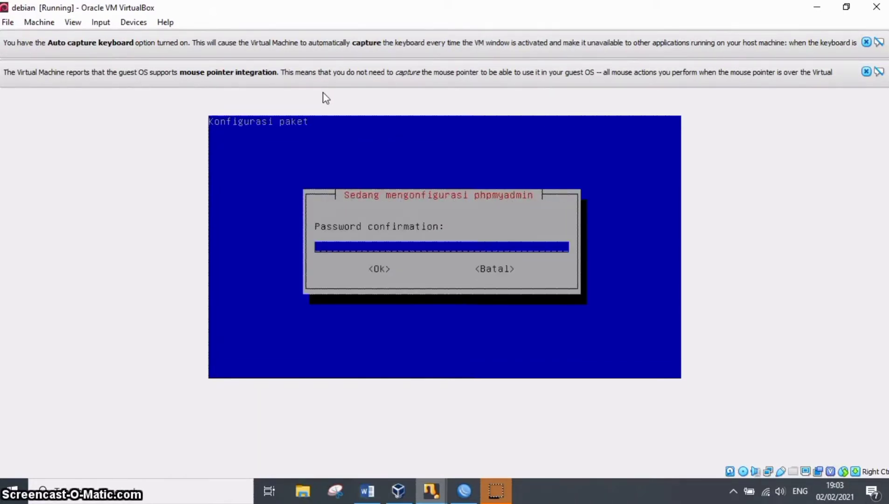
{"action": "key", "text": "Return"}
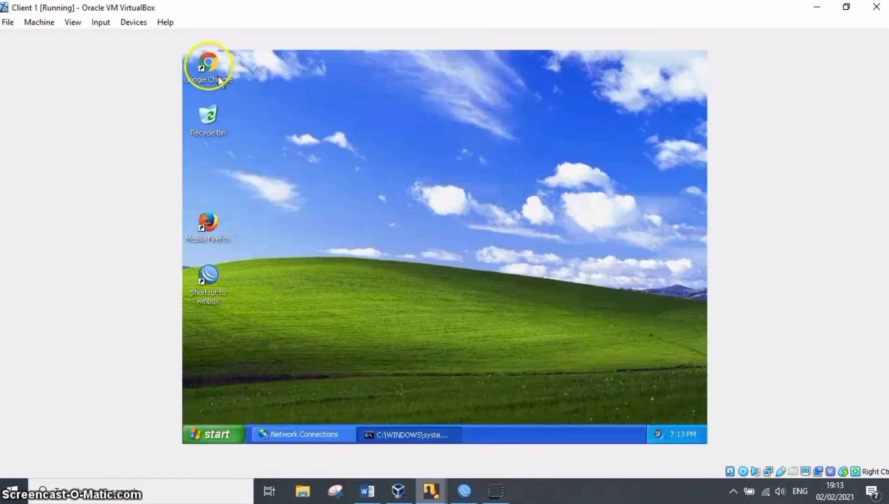
Open 192.168.0.30 in Google Chrome on Client 1 to check the Debian web server's default page.
{"action": "left_click", "coordinate": [203, 64]}
{"action": "double_click", "coordinate": [210, 62]}
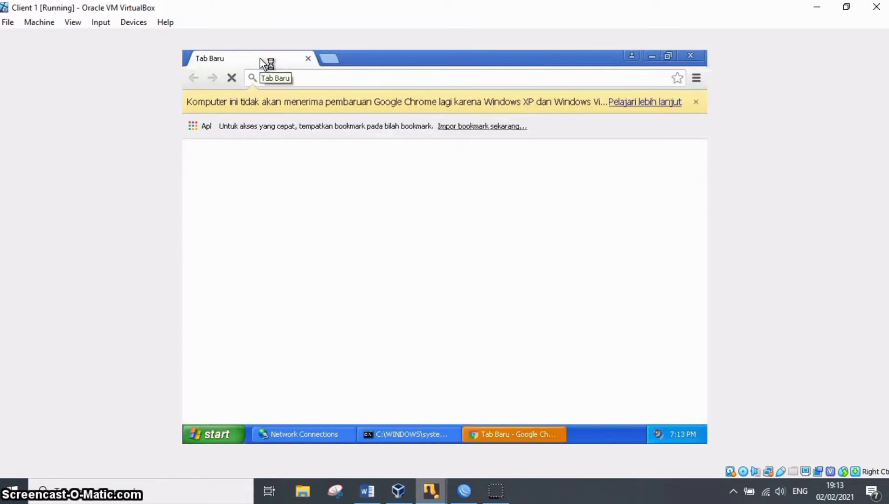
{"action": "left_click", "coordinate": [284, 75]}
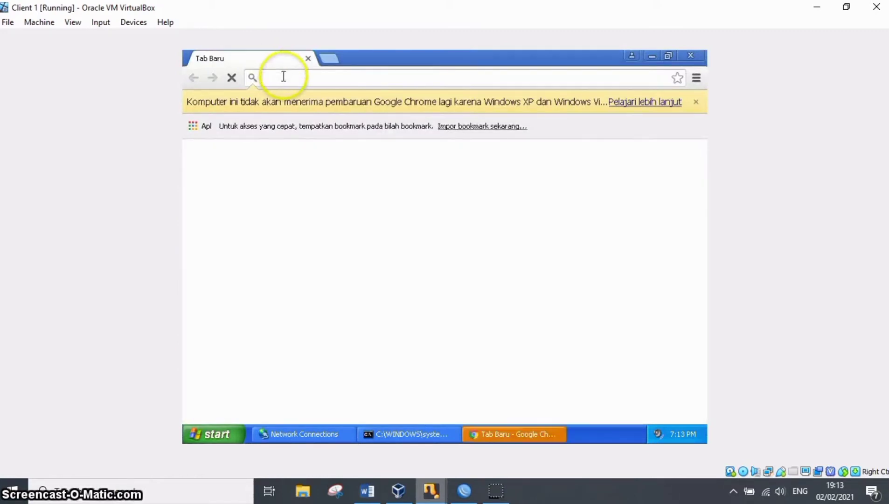
{"action": "type", "text": "19"}
{"action": "key", "text": "Return"}
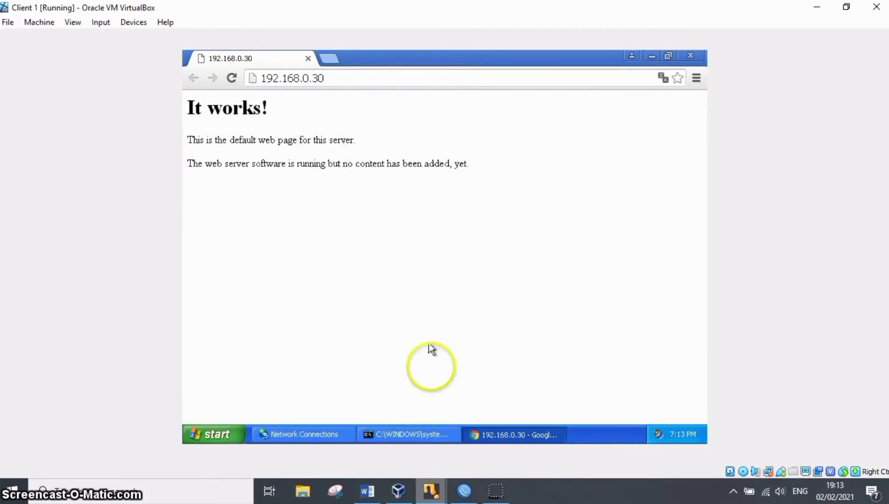
Switch to Client 2 and open 192.168.0.30 in Google Chrome to check the web server's default page.
{"action": "mouse_move", "coordinate": [433, 485]}
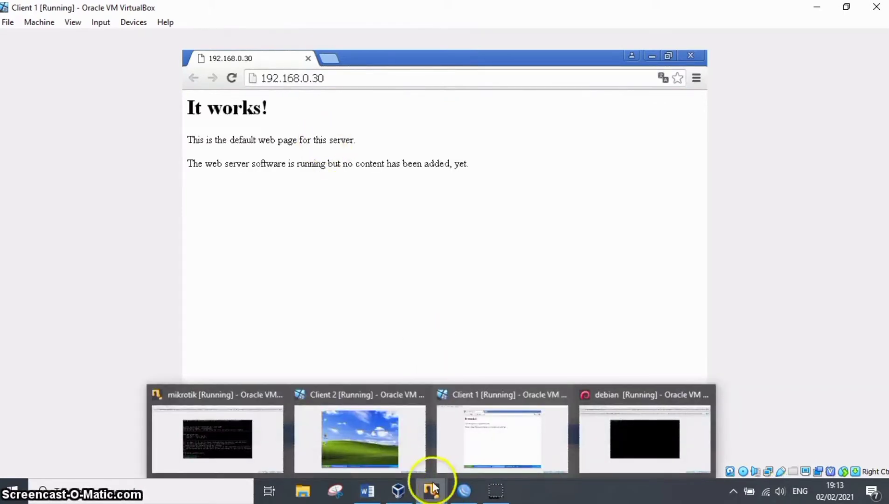
{"action": "left_click", "coordinate": [328, 432]}
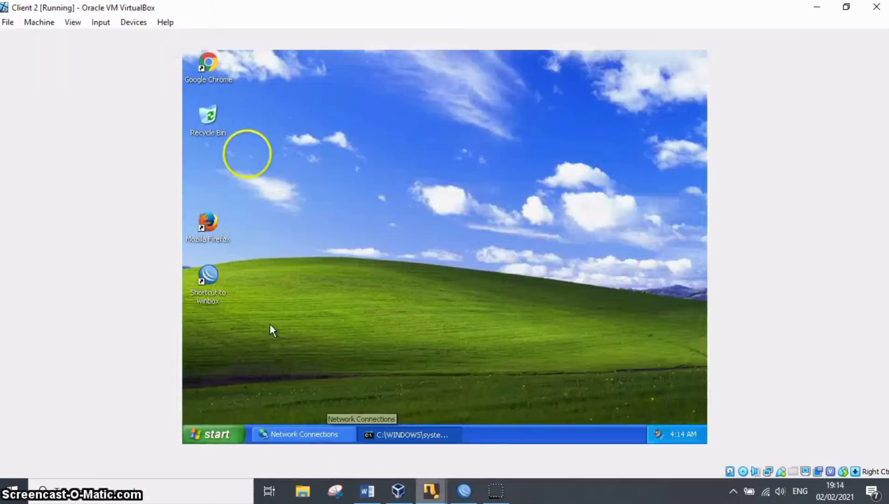
{"action": "double_click", "coordinate": [212, 60]}
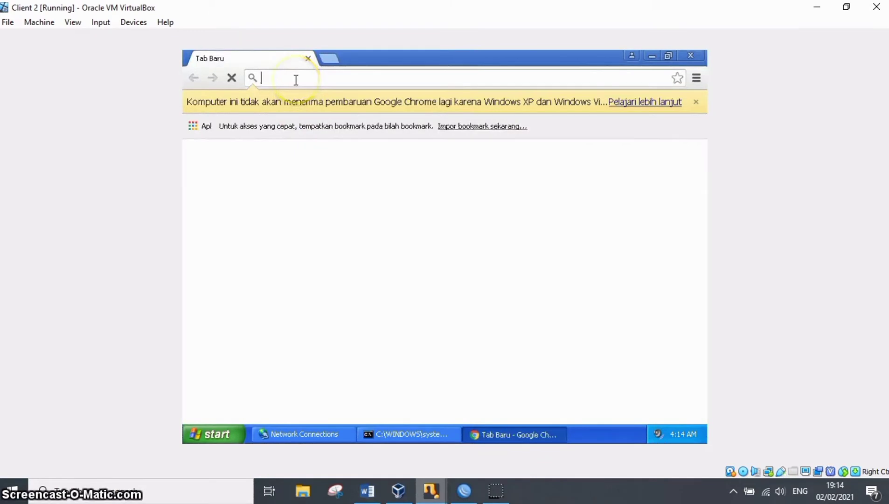
{"action": "type", "text": "192.168.0.30"}
{"action": "key", "text": "Return"}
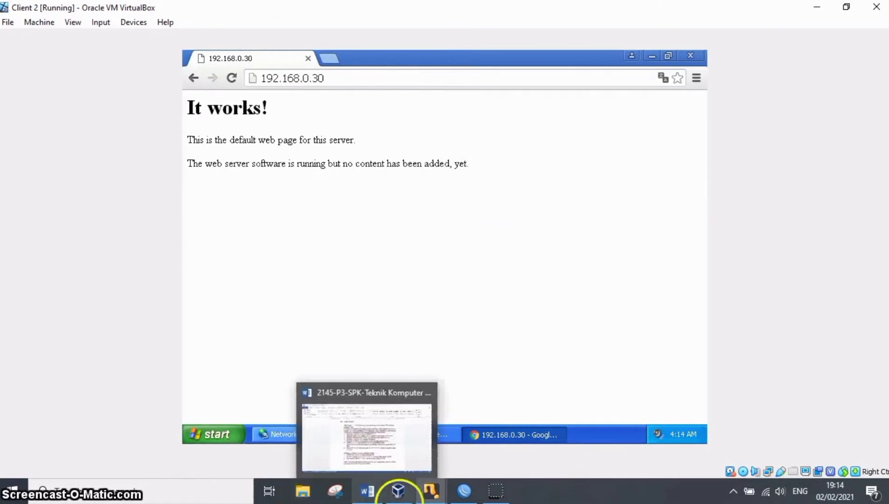
Switch to the debian machine and try to download wordpress-4.2.2-id_IDD.tar.gz from id.wordpress.org with wget.
{"action": "mouse_move", "coordinate": [430, 491]}
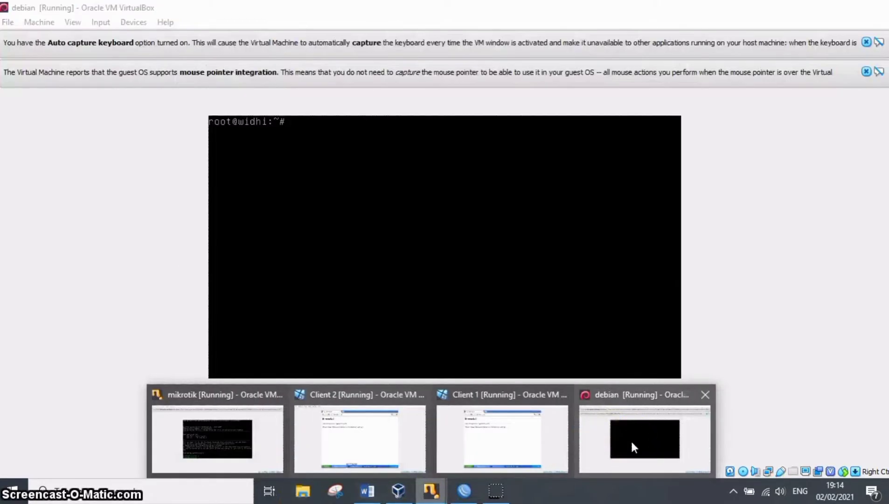
{"action": "left_click", "coordinate": [631, 440]}
{"action": "type", "text": "wwge"}
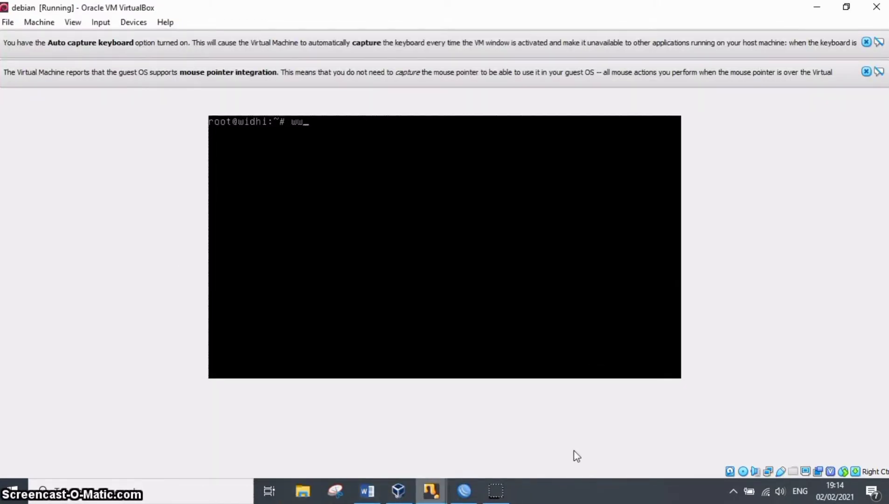
{"action": "key", "text": "BackSpace"}
{"action": "key", "text": "BackSpace"}
{"action": "key", "text": "BackSpace"}
{"action": "type", "text": "get"}
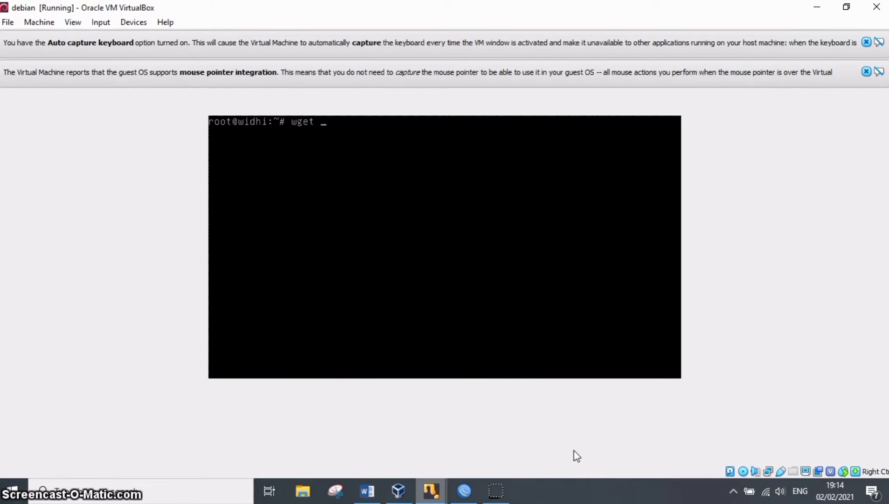
{"action": "mouse_move", "coordinate": [507, 499]}
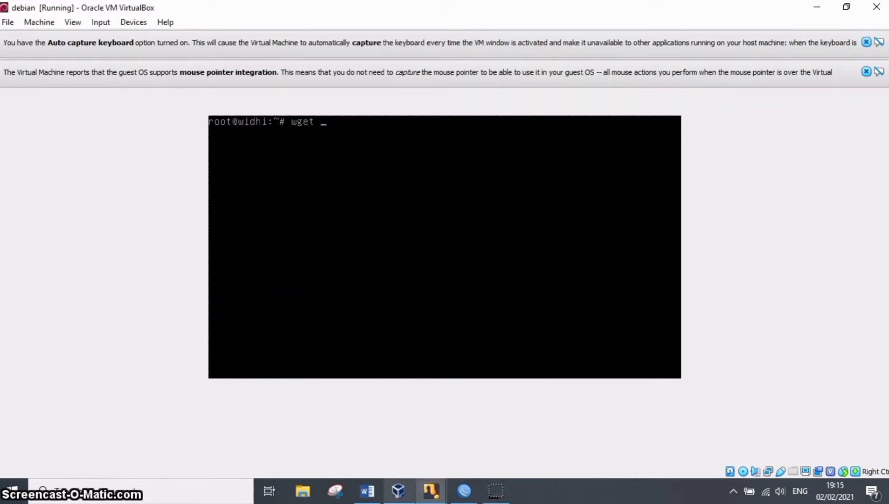
{"action": "type", "text": "http"}
{"action": "type", "text": "s:L"}
{"action": "type", "text": "/ id"}
{"action": "type", "text": ".wordpr"}
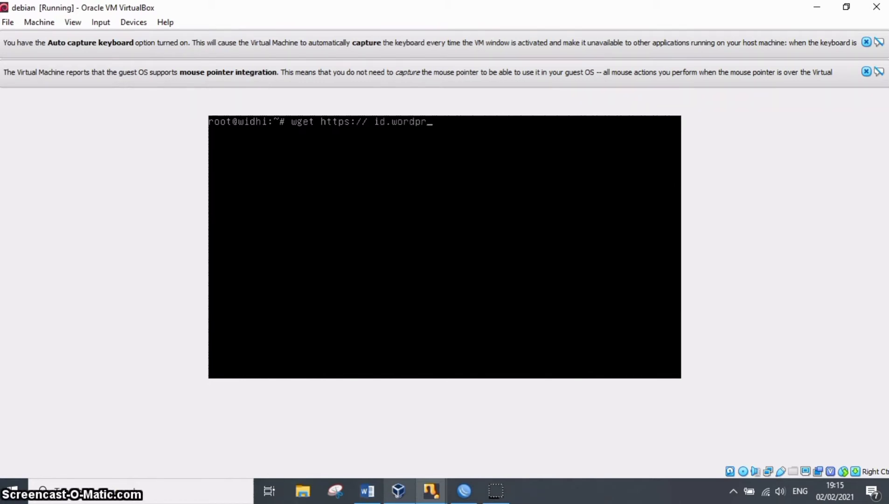
{"action": "type", "text": "ess.org/wordpress"}
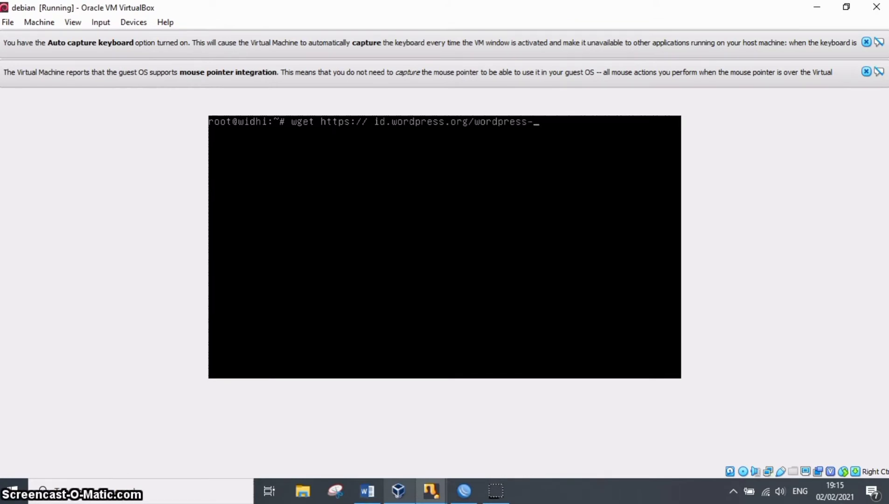
{"action": "type", "text": "-4..2.2"}
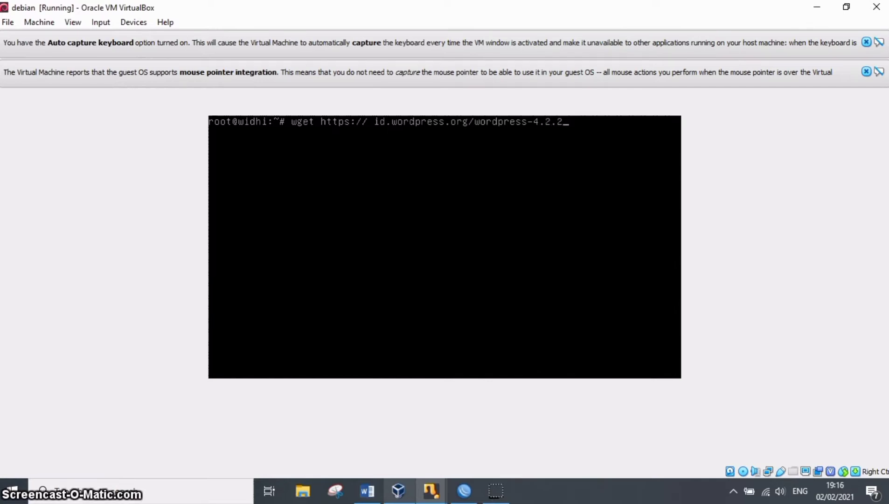
{"action": "type", "text": "-id"}
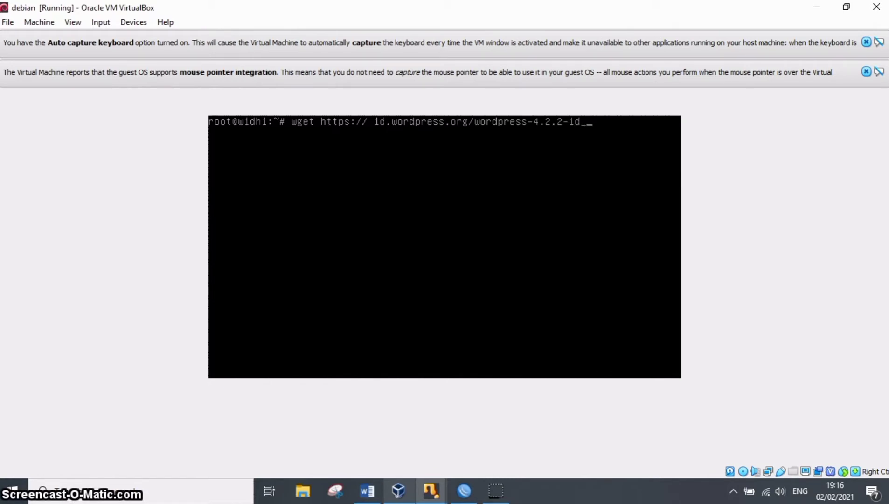
{"action": "type", "text": "_IDD.tar.gz"}
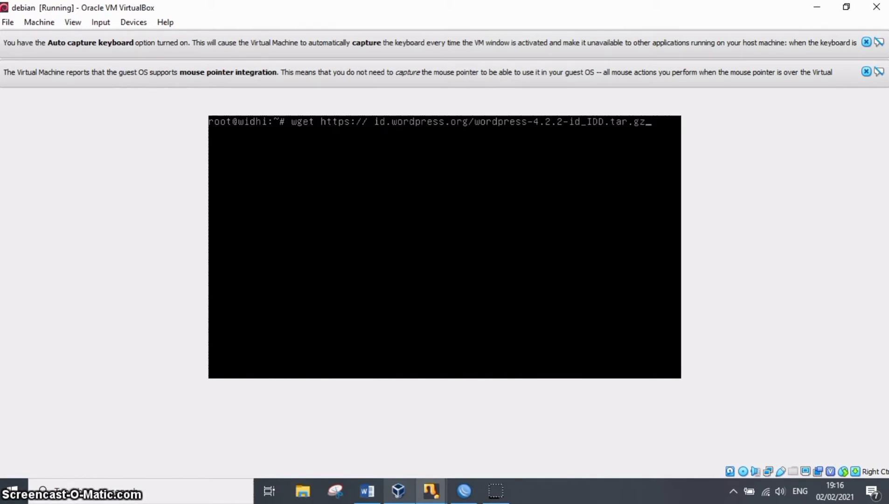
{"action": "key", "text": "Return"}
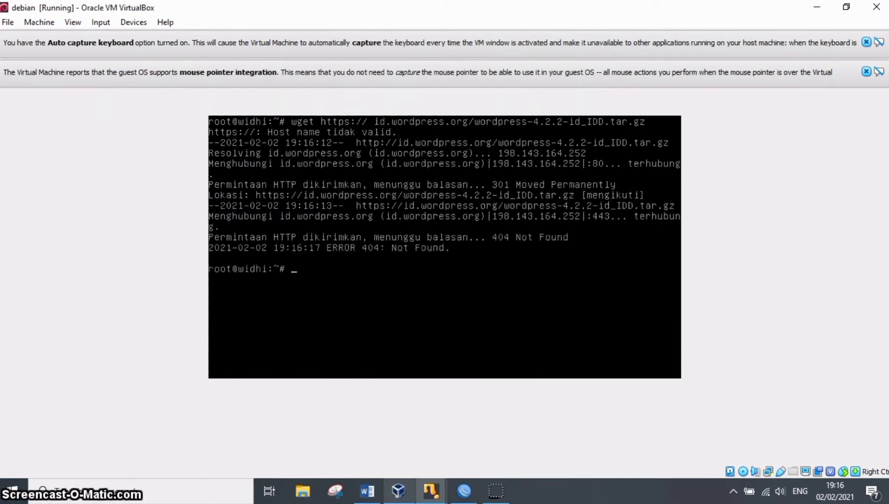
Rerun the wget download with the file name corrected to wordpress-4.2.2-id_ID.tar.gz and list the directory contents.
{"action": "key", "text": "Up"}
{"action": "key", "text": "Left"}
{"action": "key", "text": "Left"}
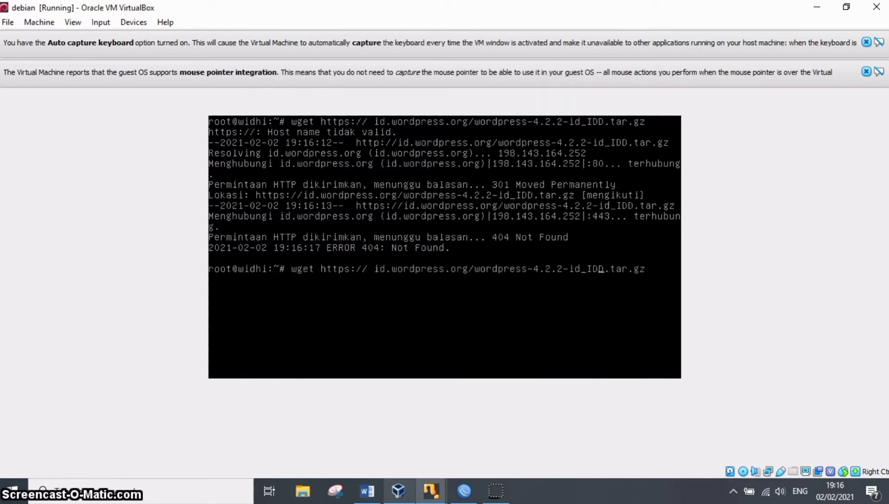
{"action": "key", "text": "BackSpace"}
{"action": "key", "text": "Return"}
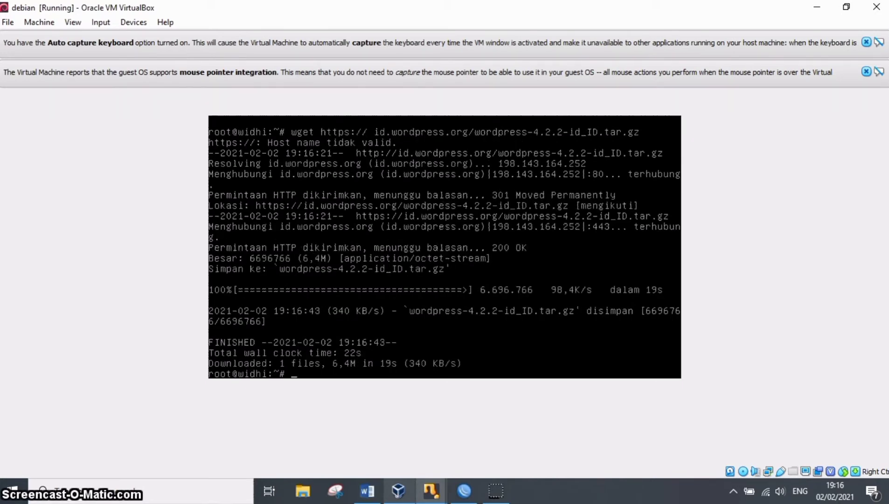
{"action": "type", "text": "ls"}
{"action": "key", "text": "Return"}
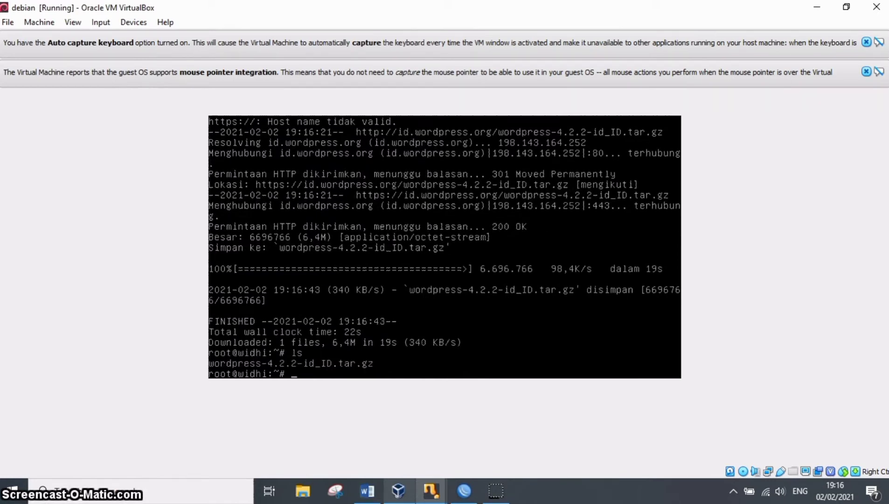
Extract wordpress-4.2.2-id_ID.tar.gz using tar with the -xvf options and list the directory contents.
{"action": "type", "text": "tar "}
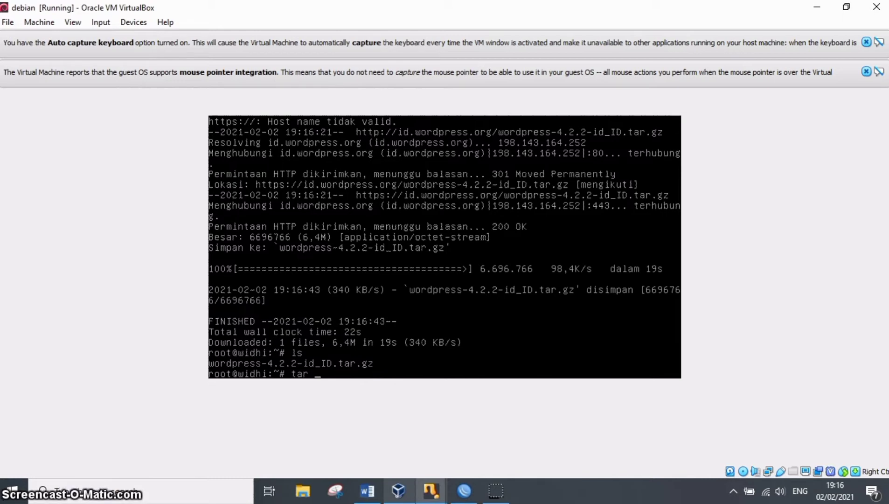
{"action": "type", "text": "-"}
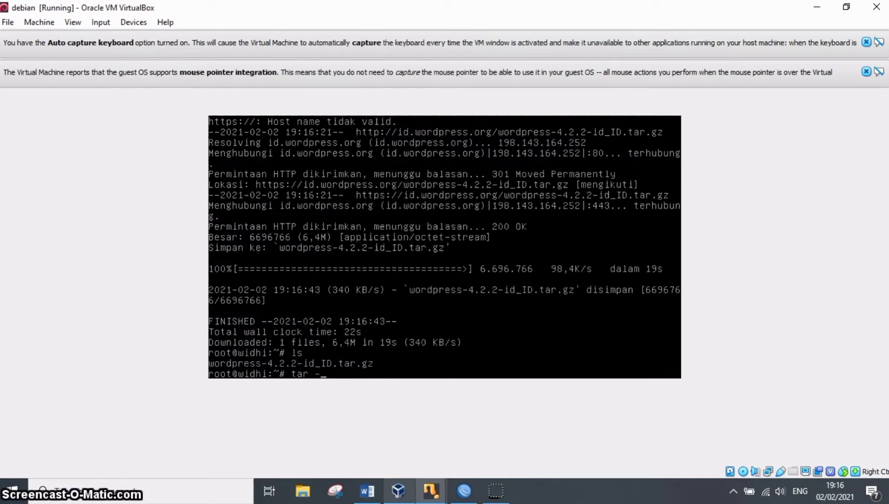
{"action": "type", "text": "xvf wordpress-4."}
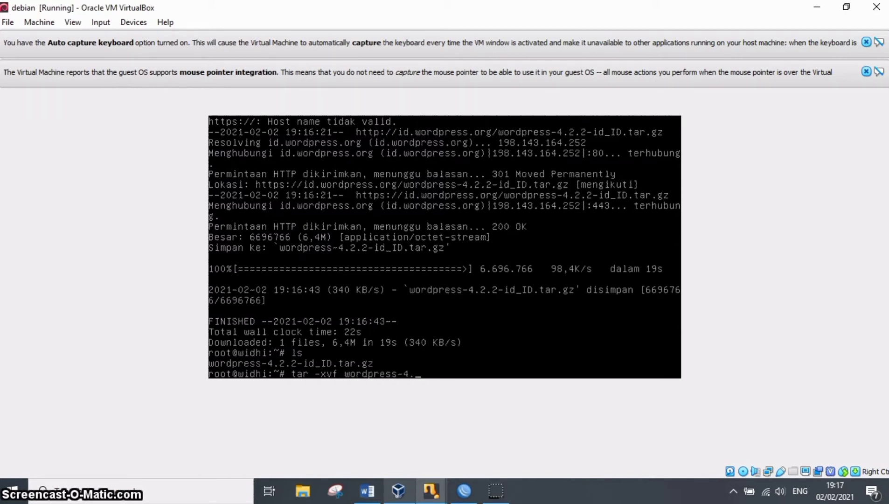
{"action": "type", "text": "2.2-id_"}
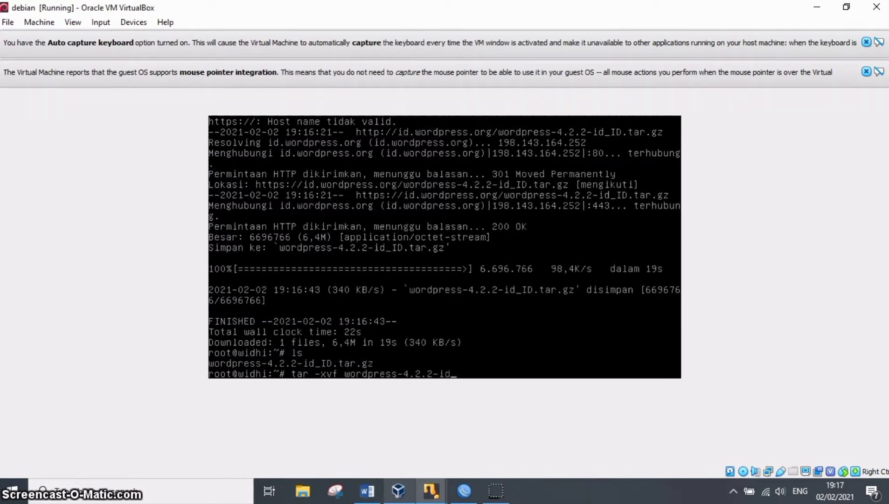
{"action": "type", "text": "ID"}
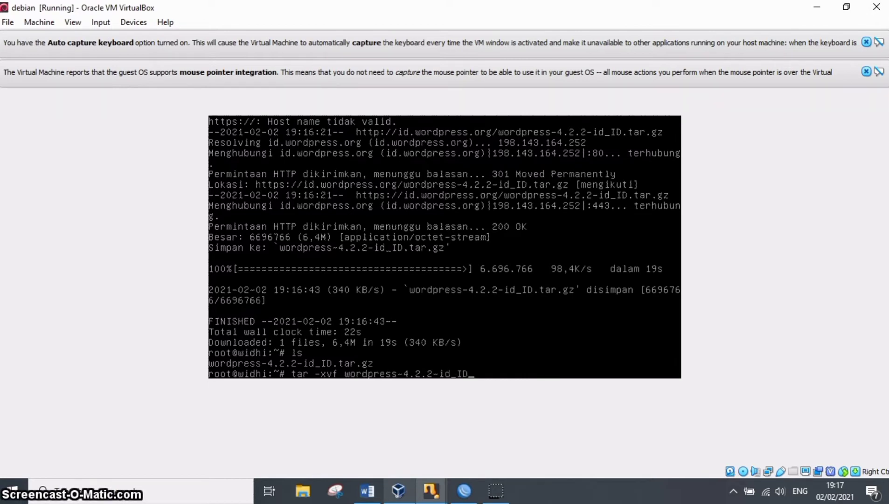
{"action": "type", "text": ".tar.gz"}
{"action": "key", "text": "Return"}
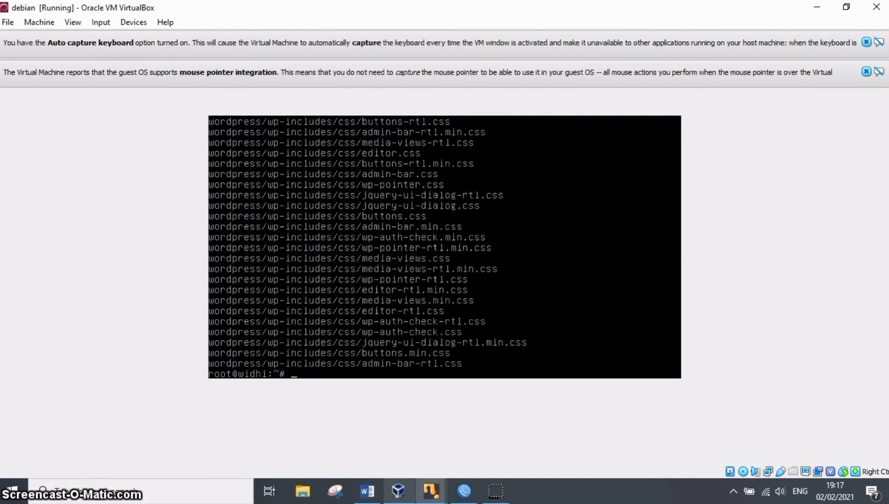
{"action": "type", "text": "ls"}
{"action": "key", "text": "Return"}
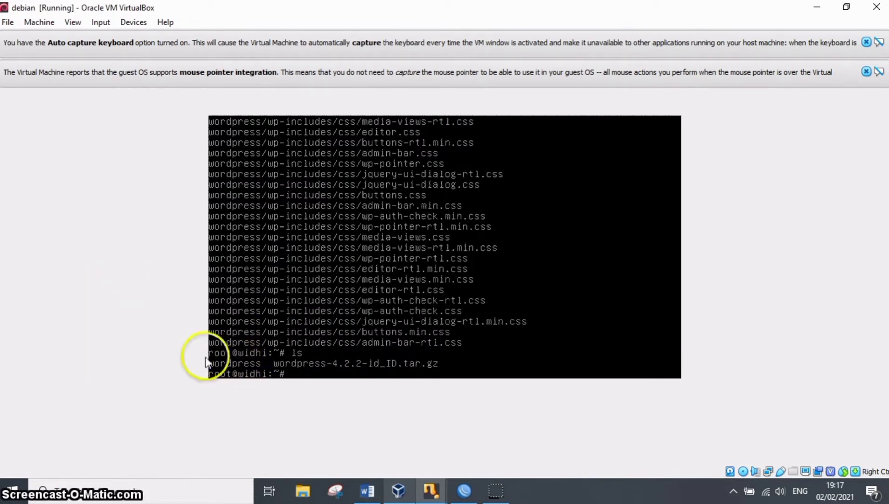
Copy the extracted wordpress folder recursively to /var/www/wordpress.
{"action": "type", "text": "cp "}
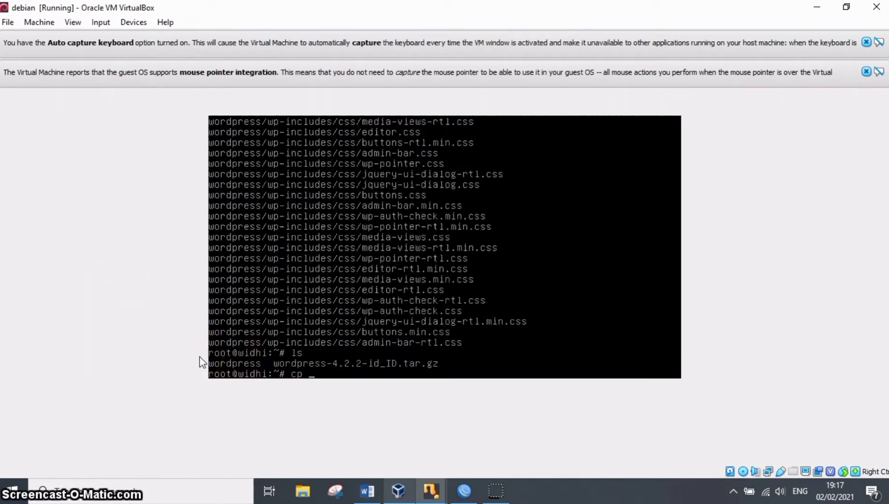
{"action": "type", "text": "-r wordp"}
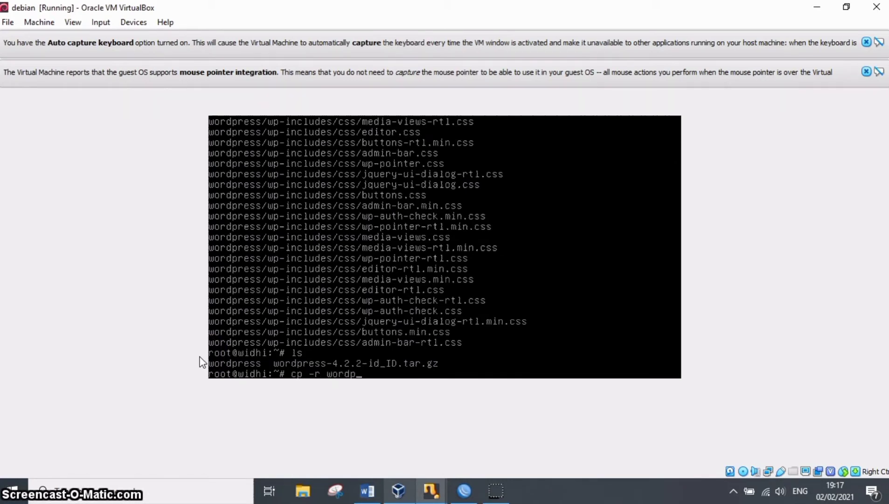
{"action": "type", "text": "ress "}
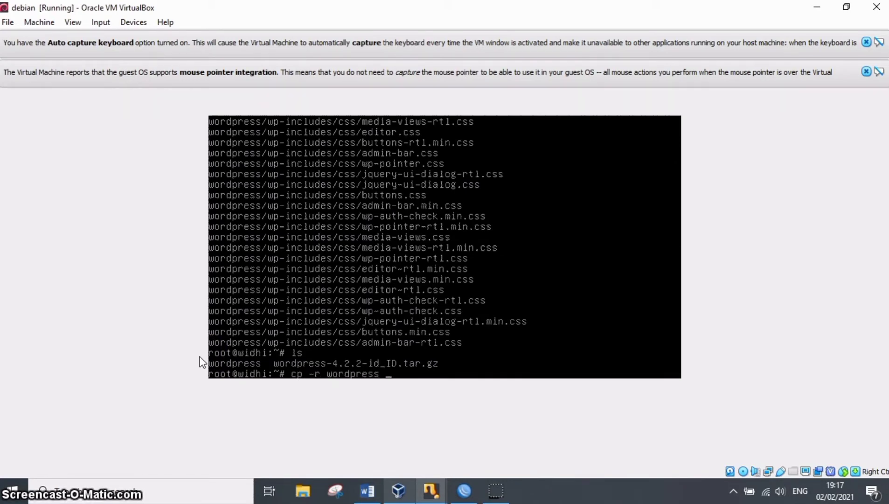
{"action": "type", "text": "/var/"}
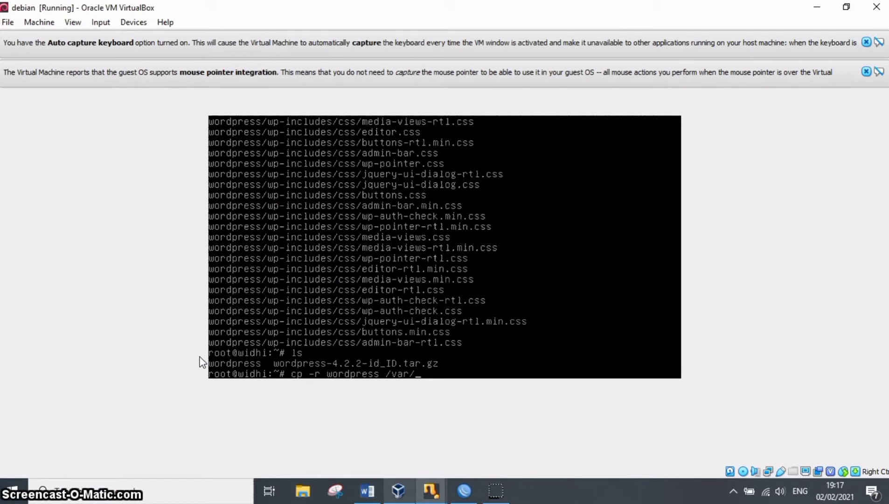
{"action": "type", "text": "www/wordpress"}
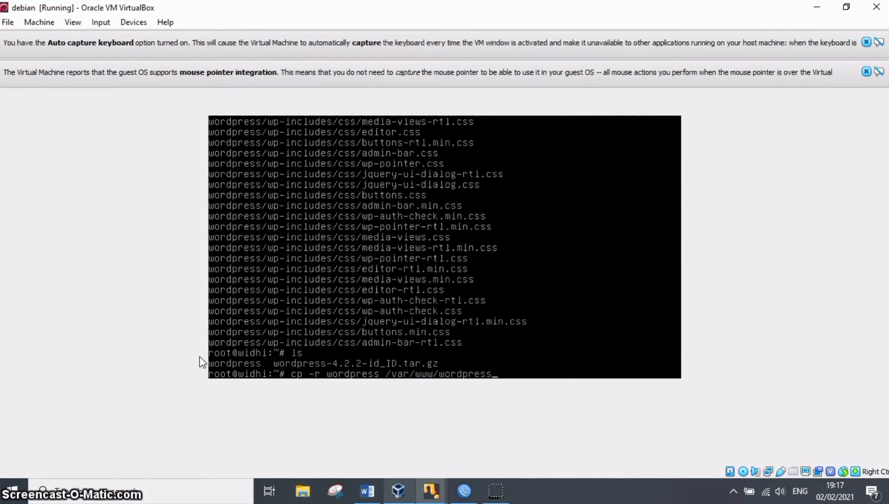
{"action": "key", "text": "Return"}
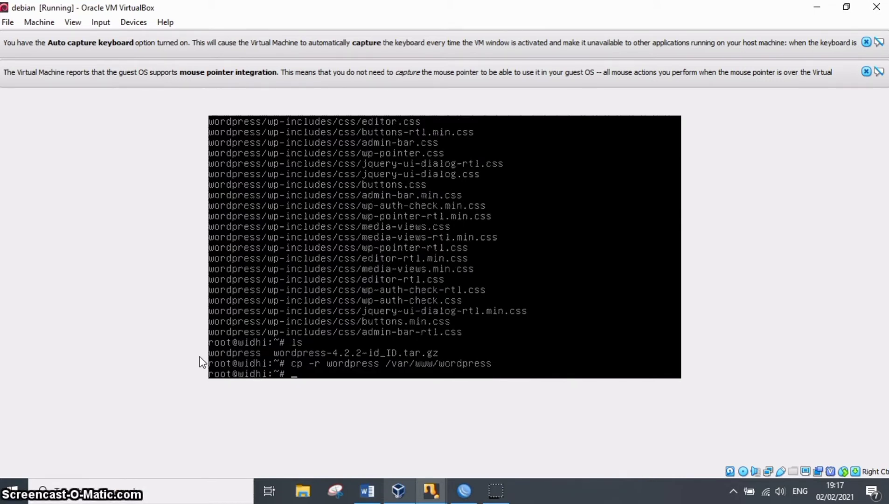
Try to change to the directory /apache2/sites-available and recall the command for correction.
{"action": "type", "text": "cd /apach"}
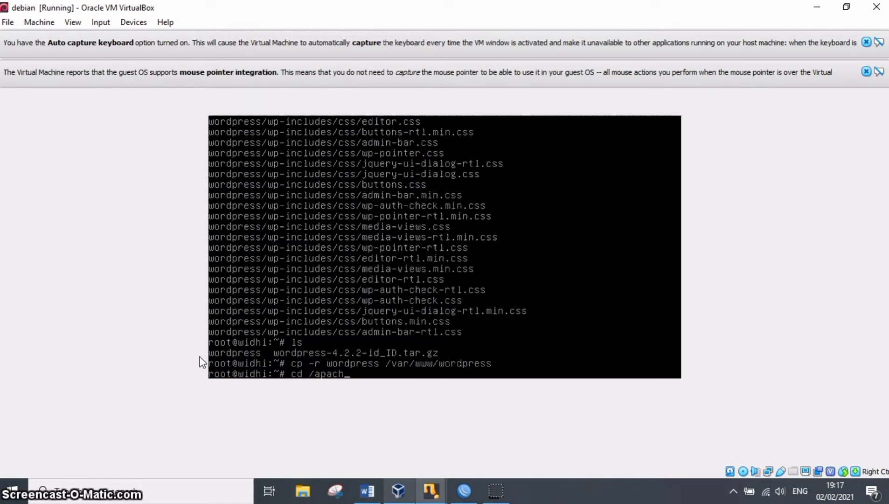
{"action": "type", "text": "e2"}
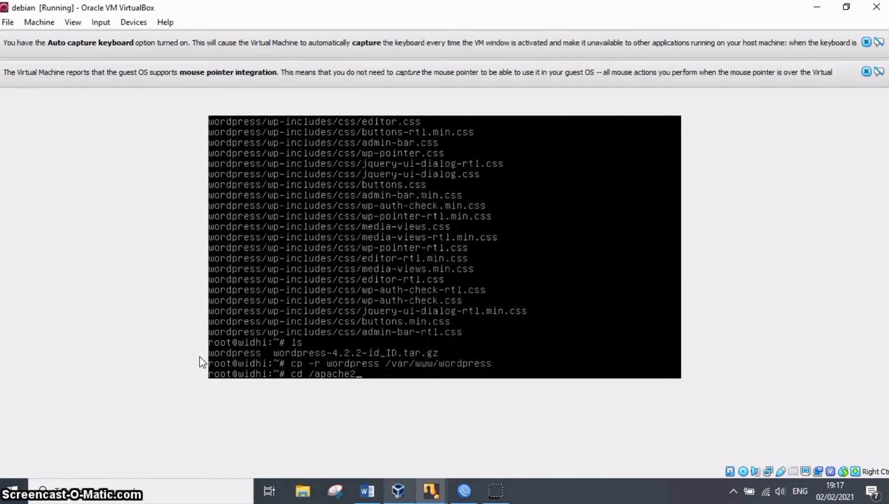
{"action": "type", "text": "/sites-d"}
{"action": "type", "text": "vailable"}
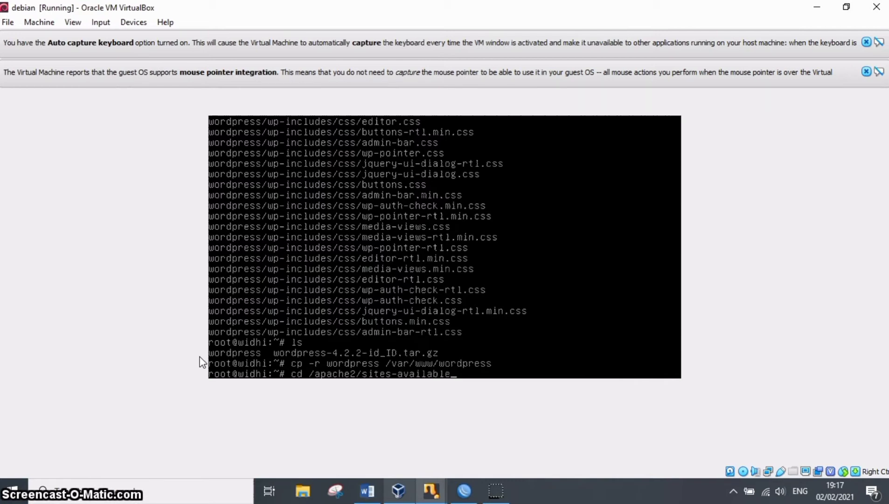
{"action": "key", "text": "Return"}
{"action": "key", "text": "Up"}
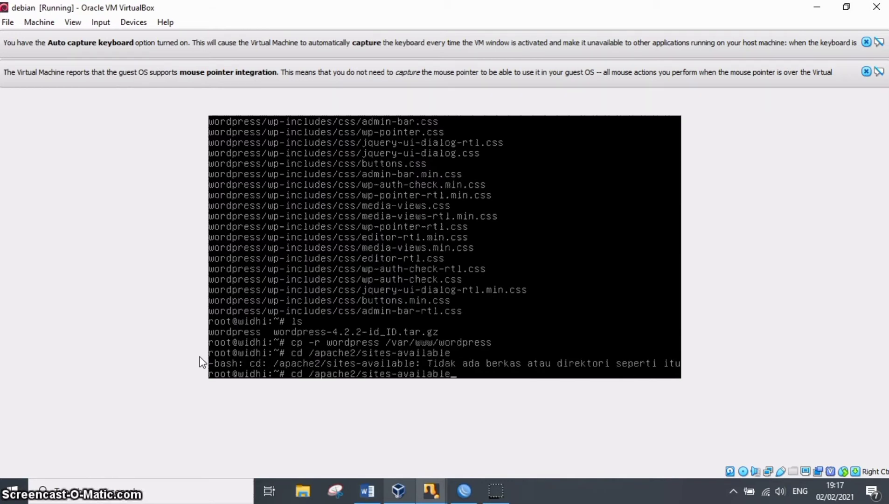
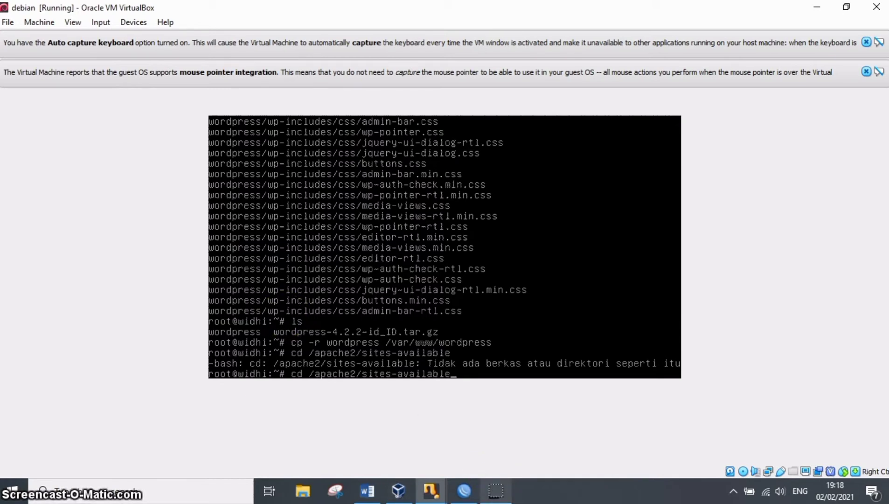
Try to change to the directory etc//apache2/sites-available by adding etc/ to the recalled command.
{"action": "key", "text": "Left"}
{"action": "key", "text": "Left"}
{"action": "key", "text": "Left"}
{"action": "key", "text": "Left"}
{"action": "key", "text": "Left"}
{"action": "key", "text": "Left"}
{"action": "key", "text": "Left"}
{"action": "key", "text": "Left"}
{"action": "key", "text": "Left"}
{"action": "key", "text": "Left"}
{"action": "key", "text": "Left"}
{"action": "key", "text": "Left"}
{"action": "key", "text": "Left"}
{"action": "key", "text": "Left"}
{"action": "key", "text": "Left"}
{"action": "key", "text": "Left"}
{"action": "key", "text": "Left"}
{"action": "key", "text": "Left"}
{"action": "key", "text": "Left"}
{"action": "key", "text": "Left"}
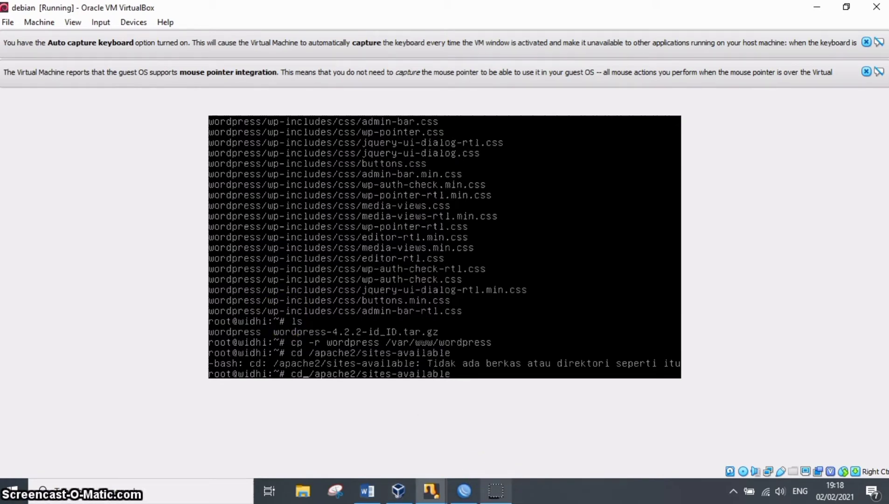
{"action": "type", "text": "etc/"}
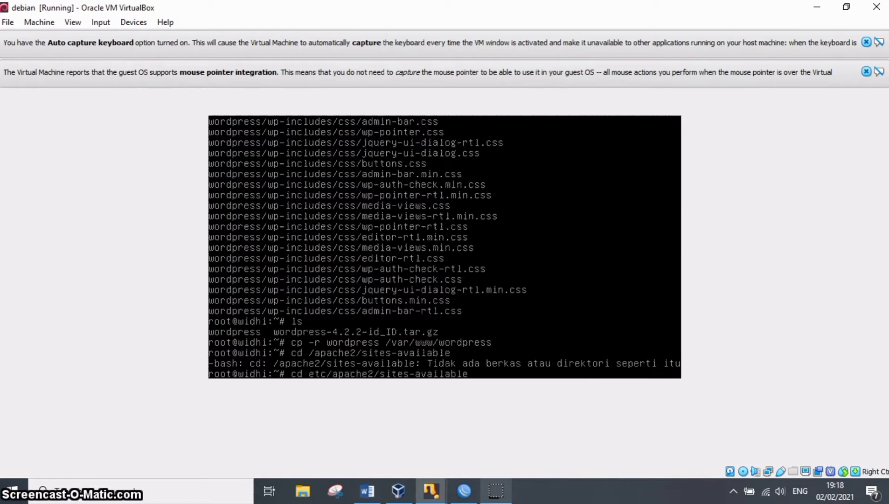
{"action": "key", "text": "Return"}
Change to the directory /etc/apache2/sites-available by correcting the path, and list its contents.
{"action": "key", "text": "Up"}
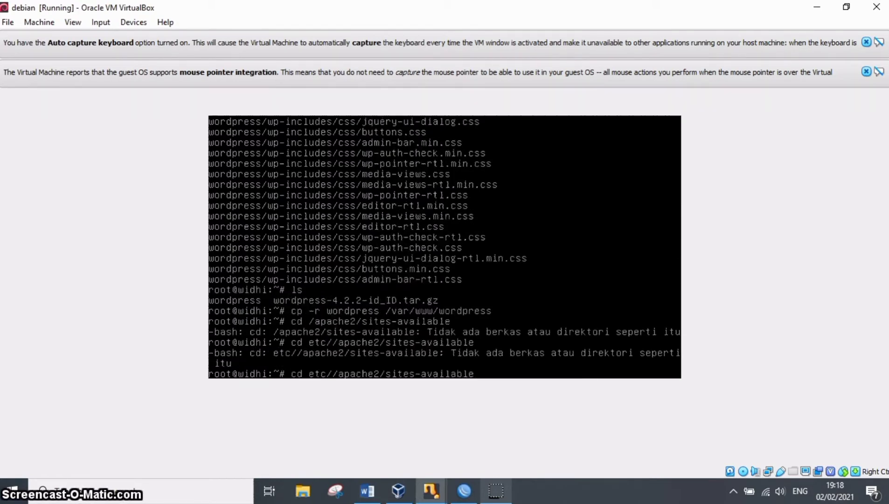
{"action": "key", "text": "BackSpace"}
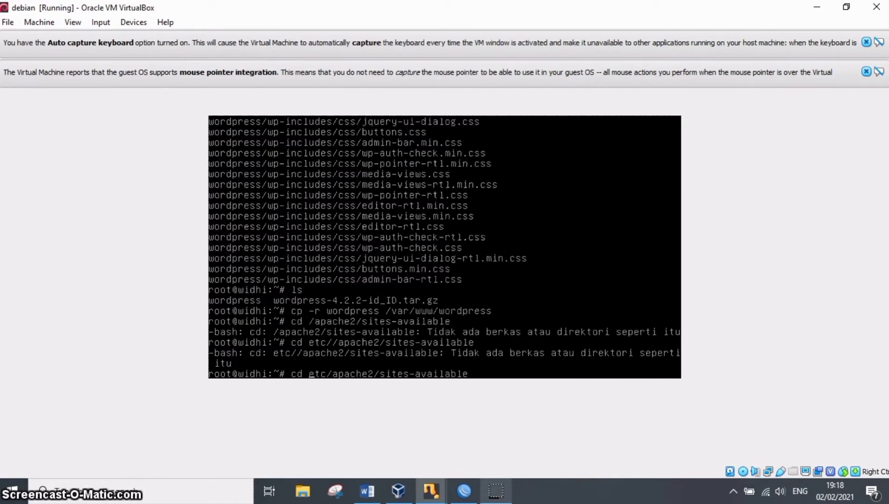
{"action": "type", "text": "/"}
{"action": "key", "text": "Return"}
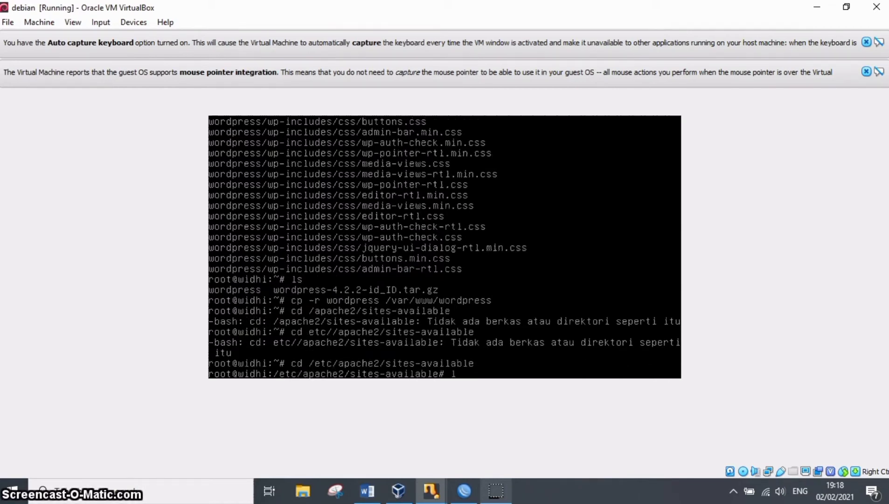
{"action": "key", "text": "Return"}
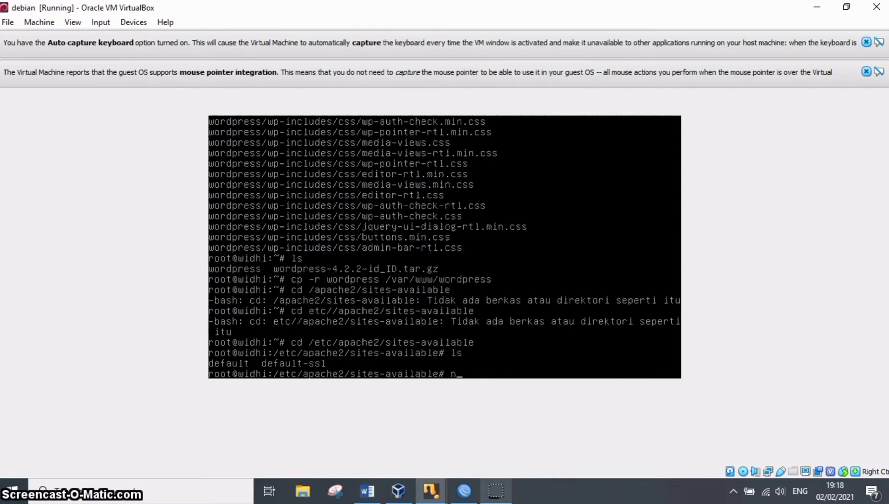
Open the file default in nano and set DocumentRoot to /var/www/wordpress.
{"action": "type", "text": "ano defa"}
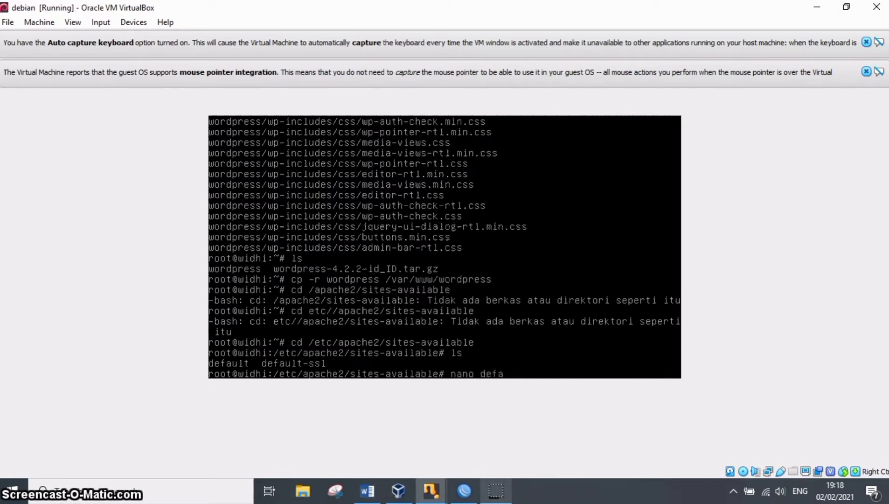
{"action": "type", "text": "ult"}
{"action": "key", "text": "Return"}
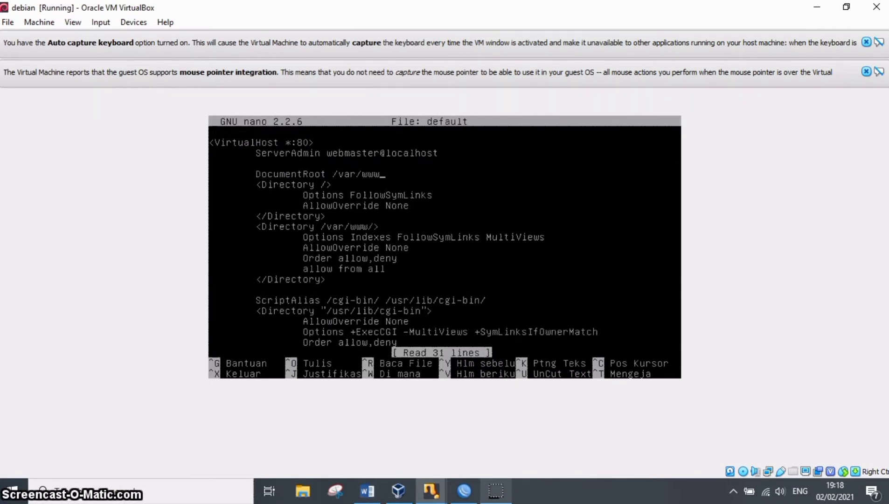
{"action": "type", "text": "/"}
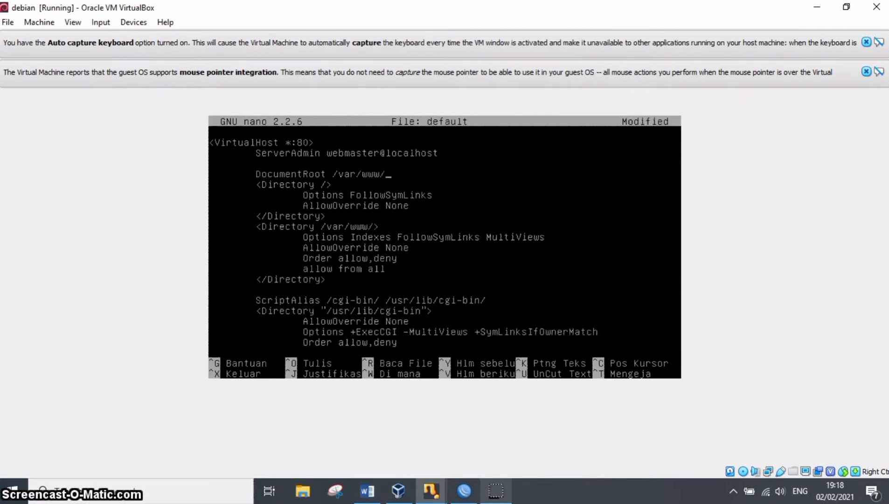
{"action": "type", "text": "word"}
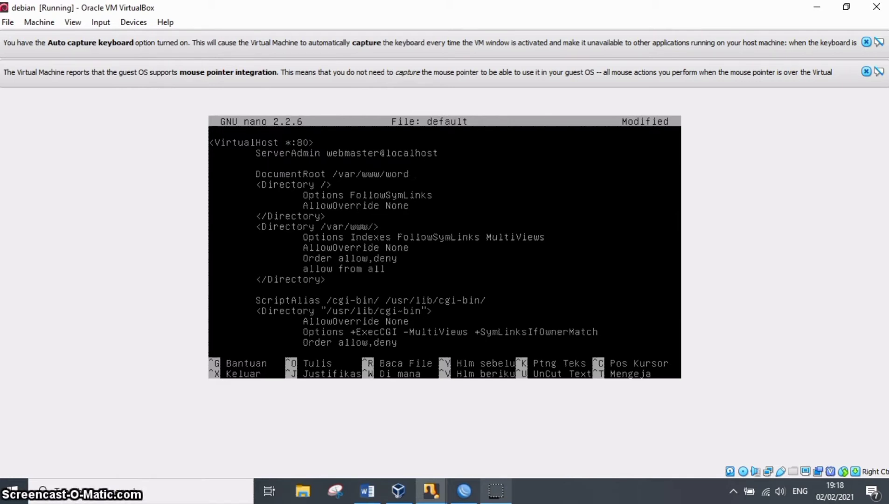
{"action": "type", "text": "press"}
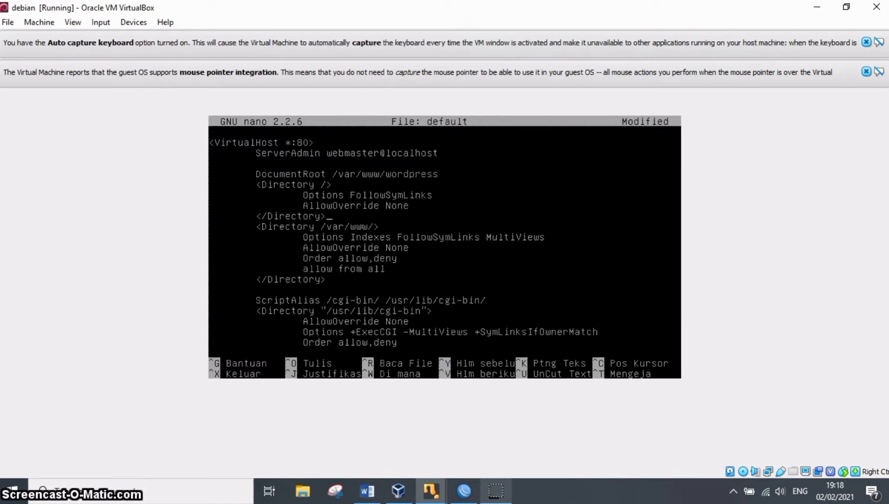
Set the Directory path to /var/www/wordpress/, add a trailing slash to the DocumentRoot path, and save and close the default file.
{"action": "key", "text": "Down"}
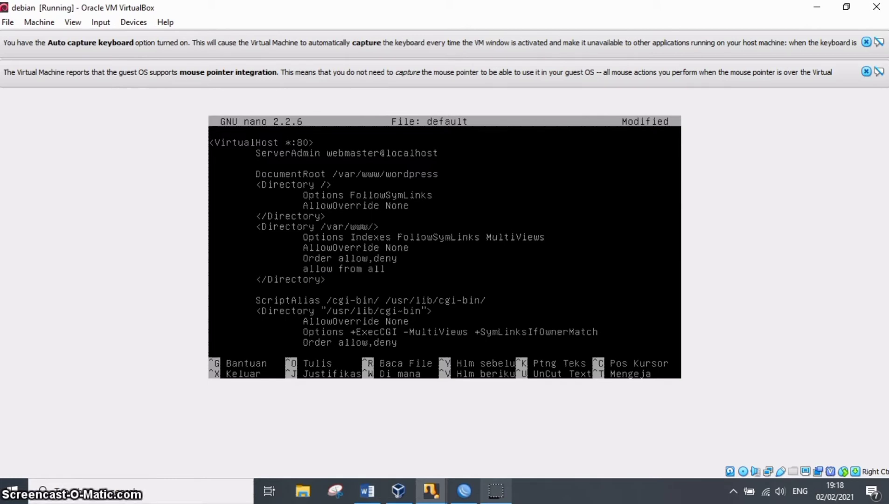
{"action": "type", "text": "wordpr"}
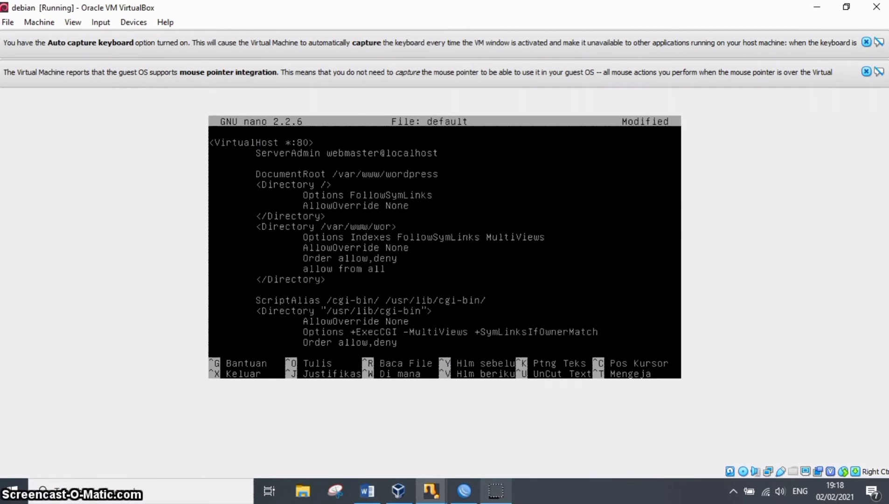
{"action": "type", "text": "ess/"}
{"action": "key", "text": "Up"}
{"action": "key", "text": "Up"}
{"action": "key", "text": "Up"}
{"action": "key", "text": "ctrl+x"}
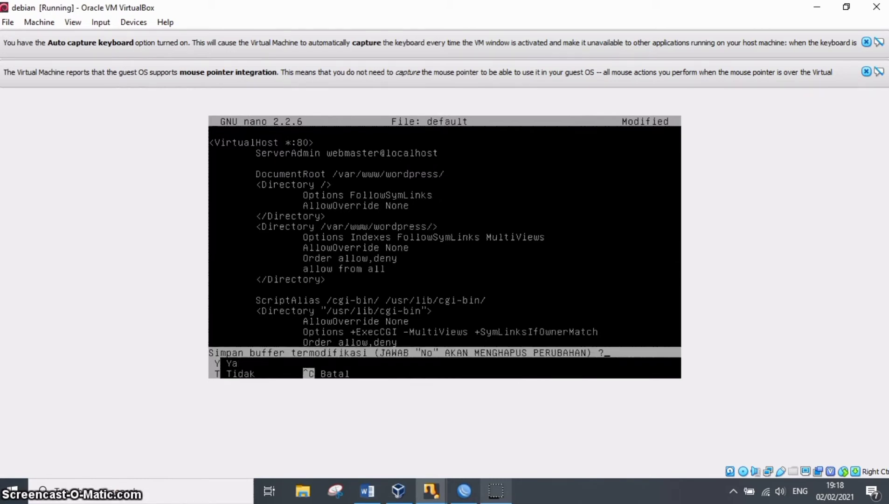
{"action": "key", "text": "y"}
{"action": "key", "text": "Return"}
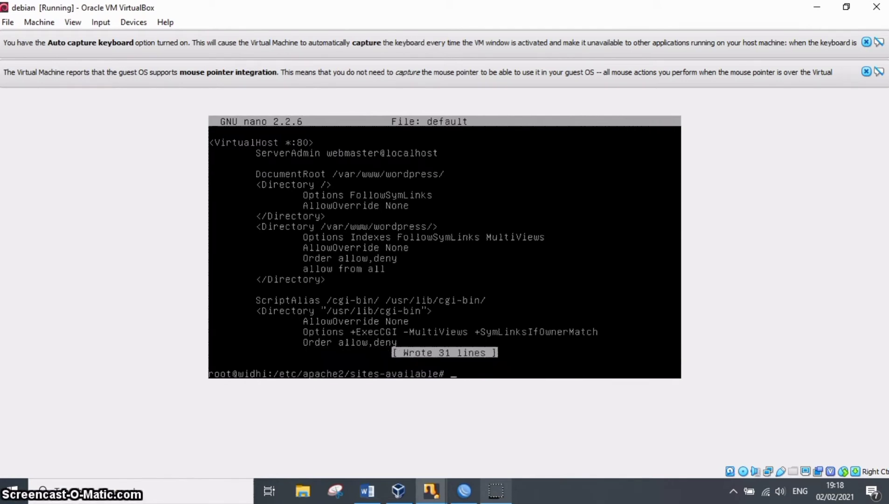
Return to the home directory, change to /var/www/wordpress and list its contents.
{"action": "type", "text": "cd"}
{"action": "key", "text": "Return"}
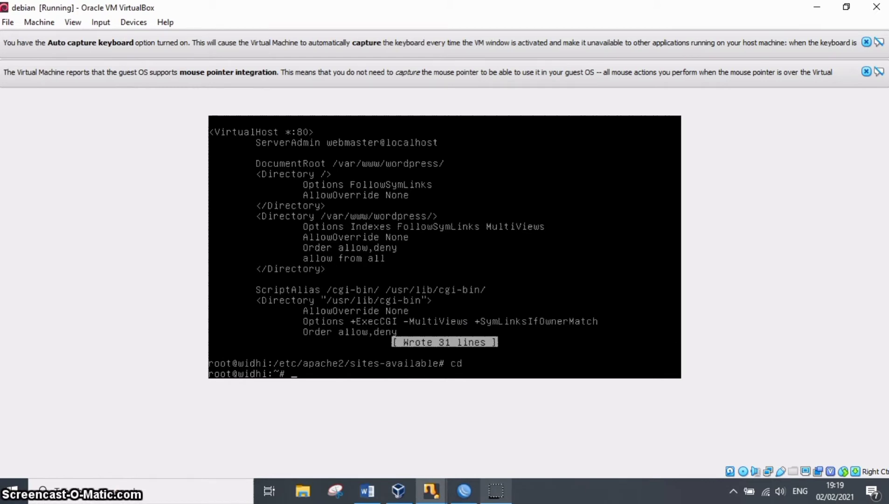
{"action": "type", "text": "cd /"}
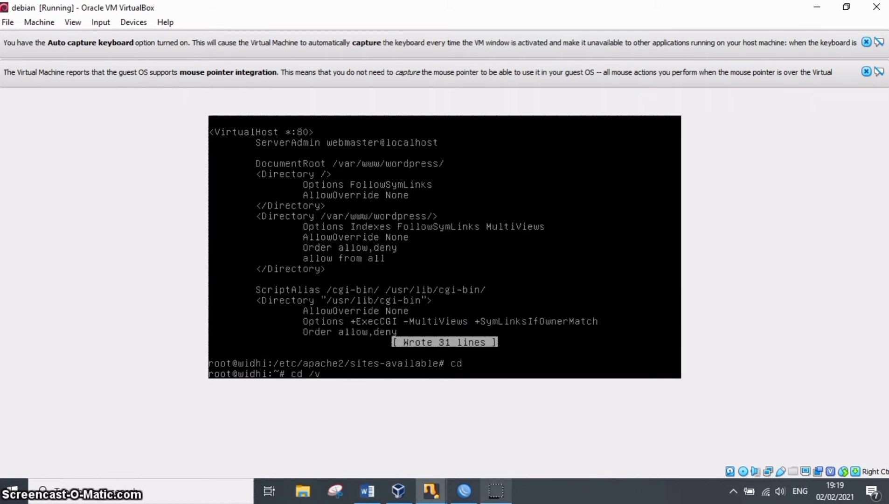
{"action": "type", "text": "var/www/"}
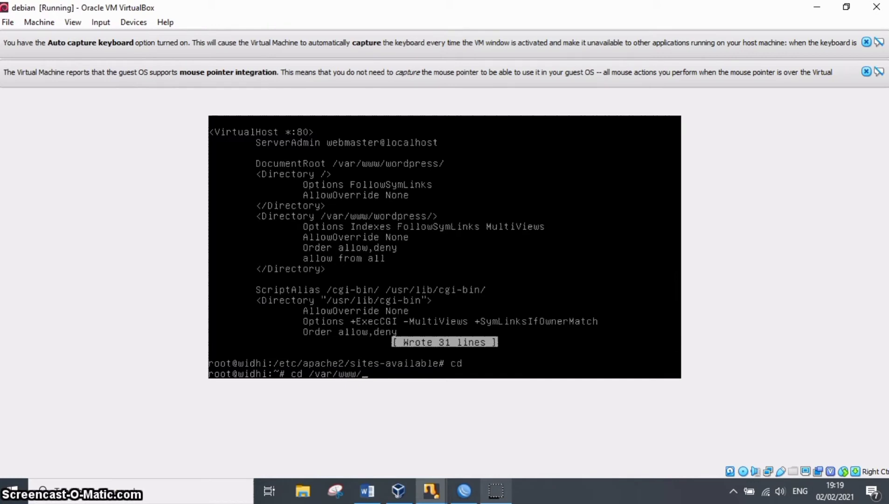
{"action": "type", "text": "wordpress"}
{"action": "key", "text": "Return"}
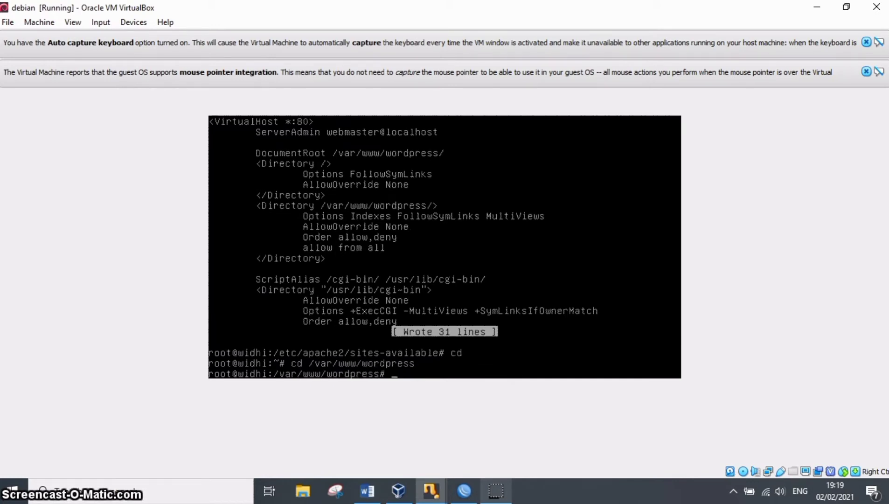
{"action": "type", "text": "ls"}
{"action": "key", "text": "Return"}
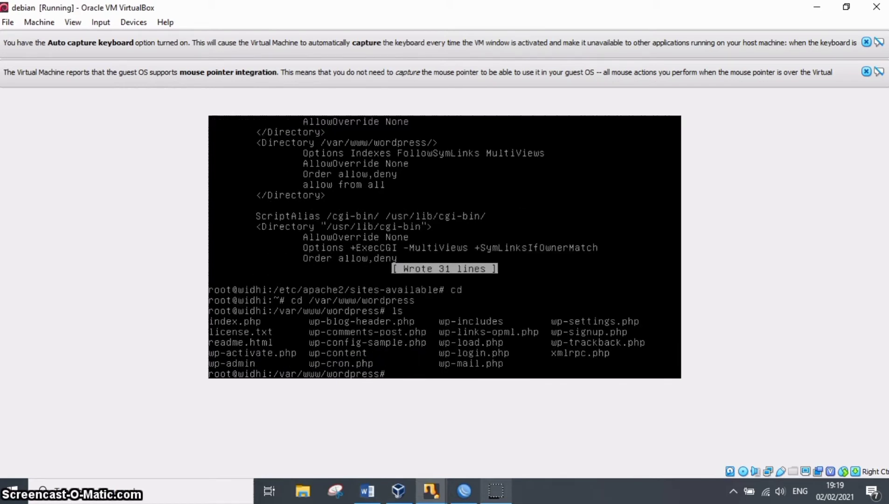
Copy wp-config-sample.php to wp-config.php in the wordpress directory.
{"action": "type", "text": "cp "}
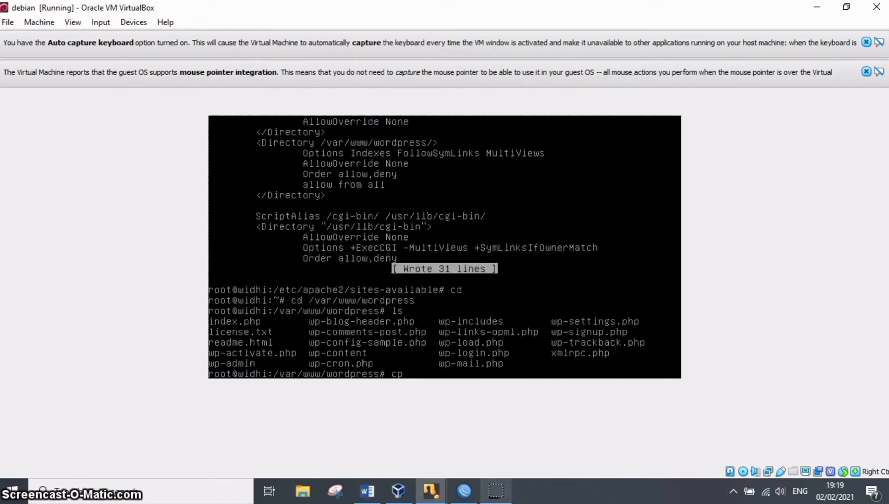
{"action": "type", "text": "e"}
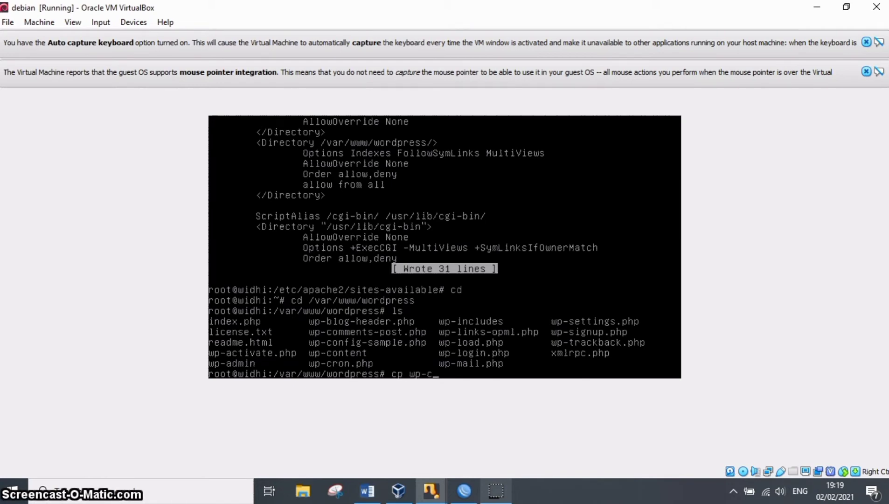
{"action": "type", "text": "p-config"}
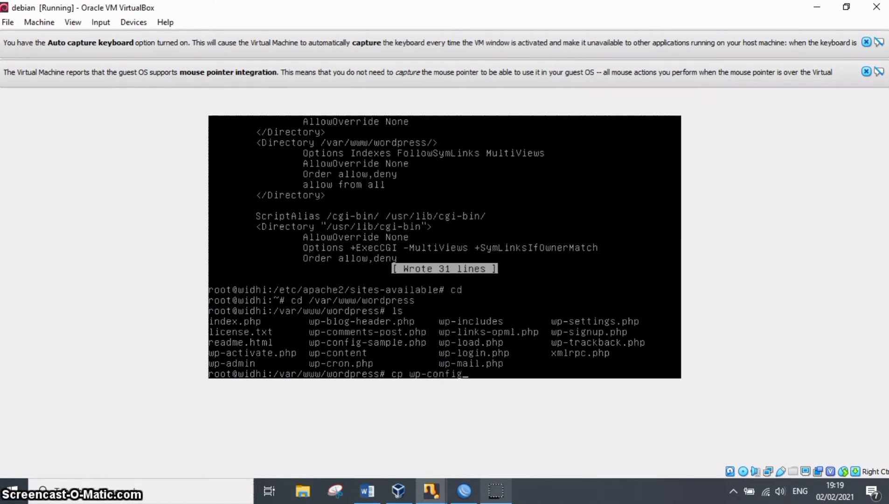
{"action": "type", "text": "-samp"}
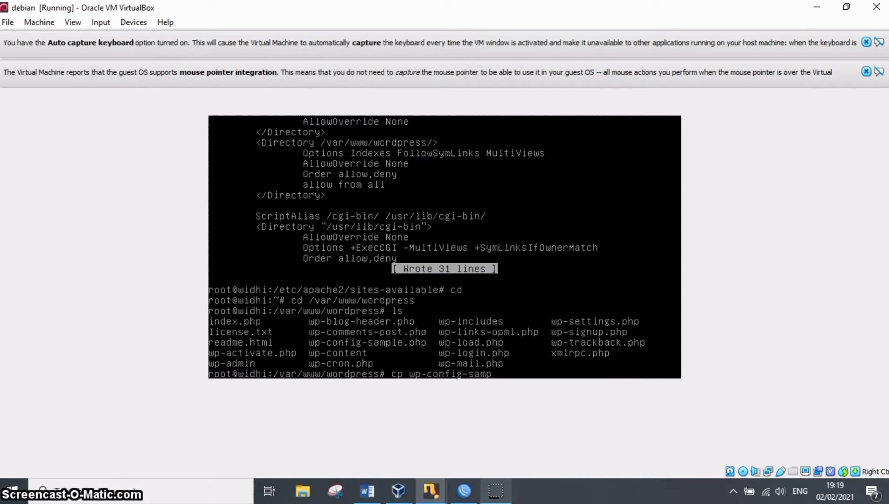
{"action": "type", "text": "le.php"}
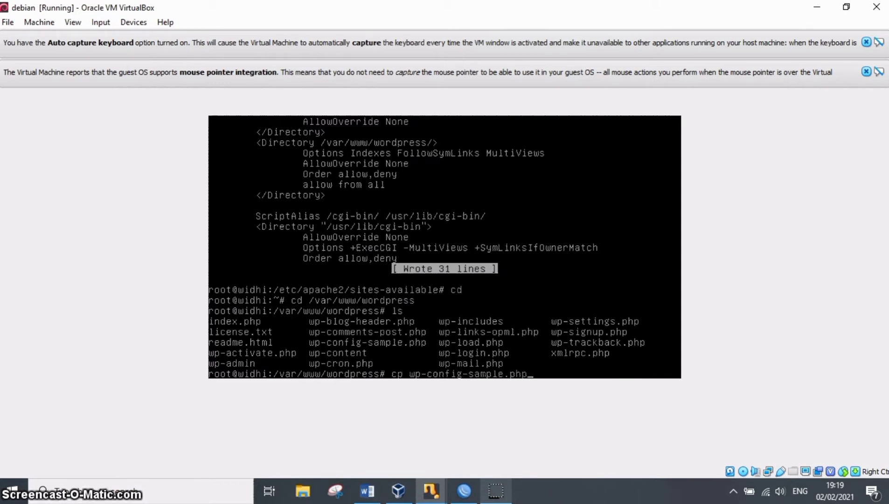
{"action": "type", "text": " wp"}
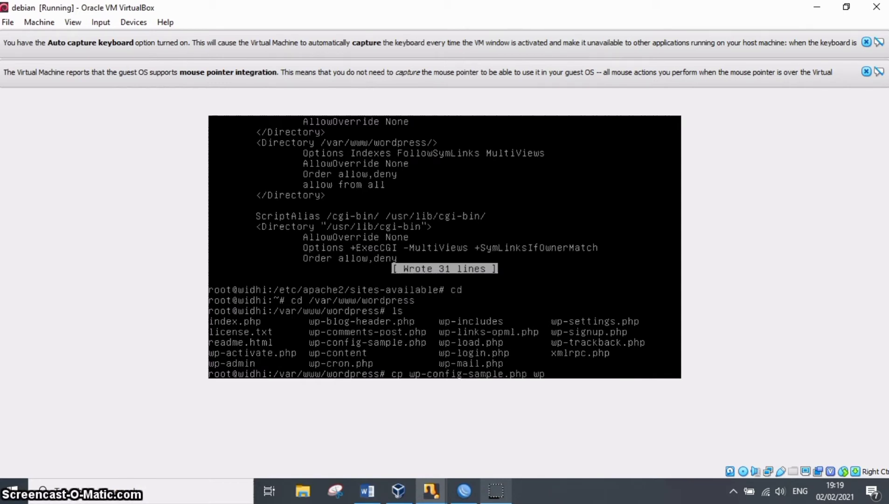
{"action": "type", "text": "-cobnfig"}
{"action": "type", "text": ".php"}
{"action": "key", "text": "Return"}
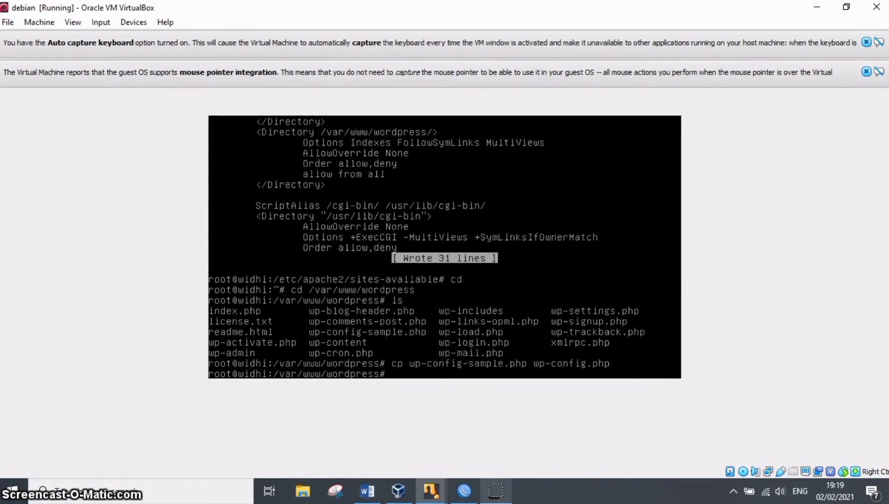
List the wordpress directory contents to check for the copied configuration file.
{"action": "type", "text": "nano wp"}
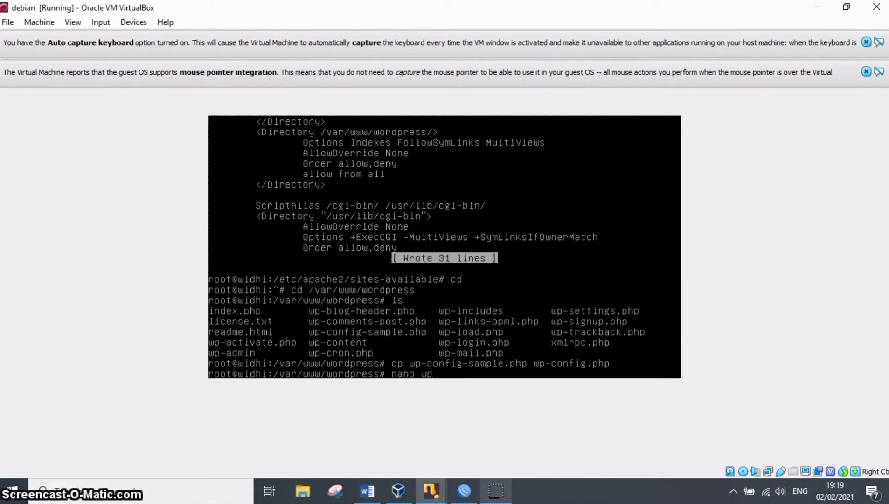
{"action": "key", "text": "BackSpace"}
{"action": "key", "text": "BackSpace"}
{"action": "key", "text": "BackSpace"}
{"action": "key", "text": "BackSpace"}
{"action": "key", "text": "BackSpace"}
{"action": "key", "text": "BackSpace"}
{"action": "key", "text": "BackSpace"}
{"action": "type", "text": "ls"}
{"action": "key", "text": "Return"}
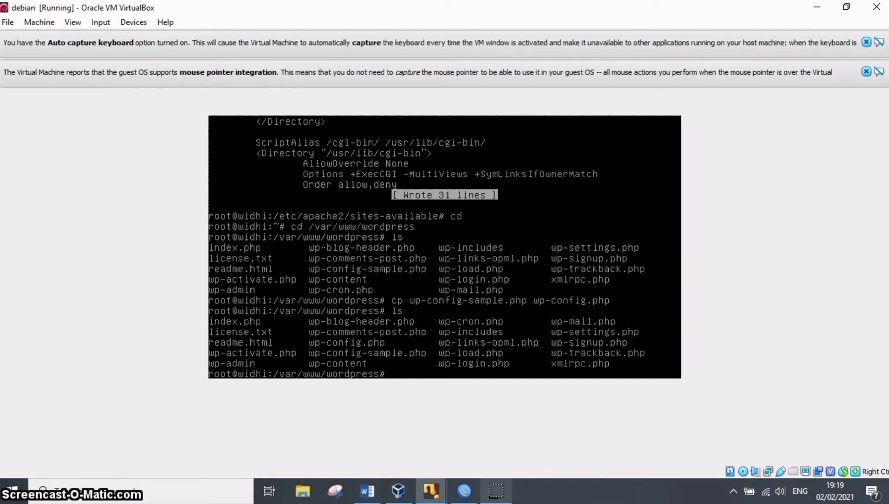
Open wp-config.php in the nano editor.
{"action": "type", "text": "nano "}
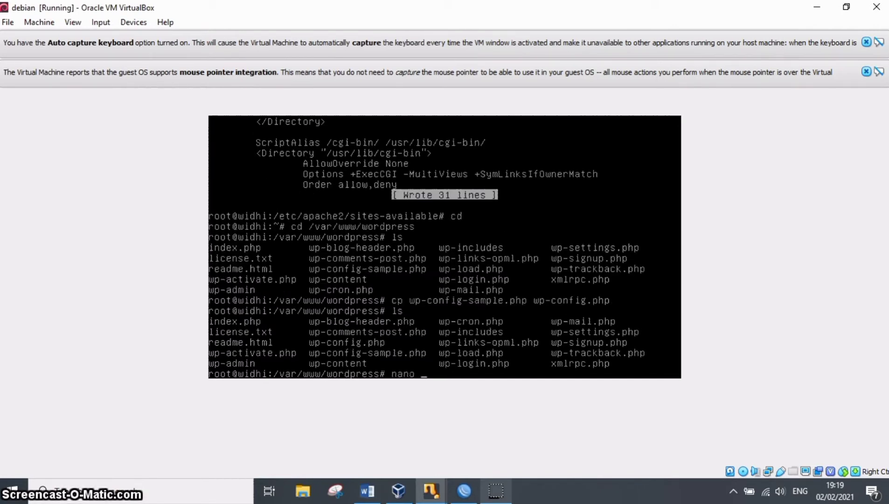
{"action": "type", "text": "wp-config.php"}
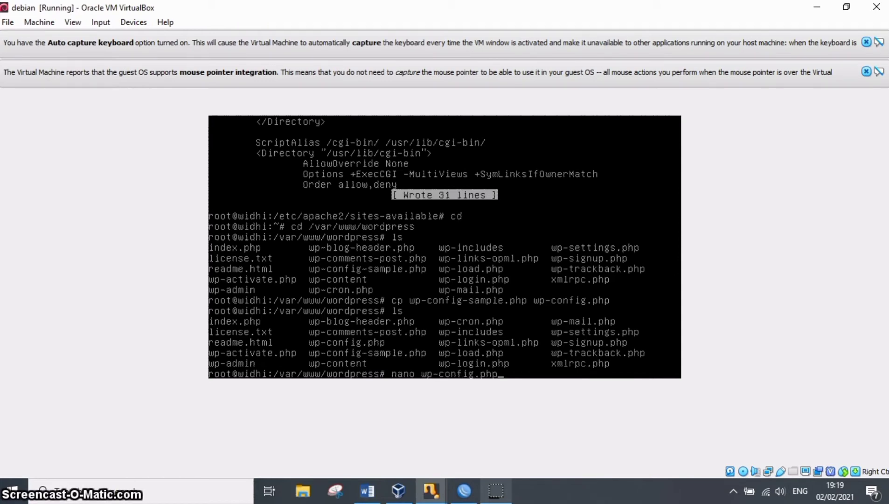
{"action": "key", "text": "Return"}
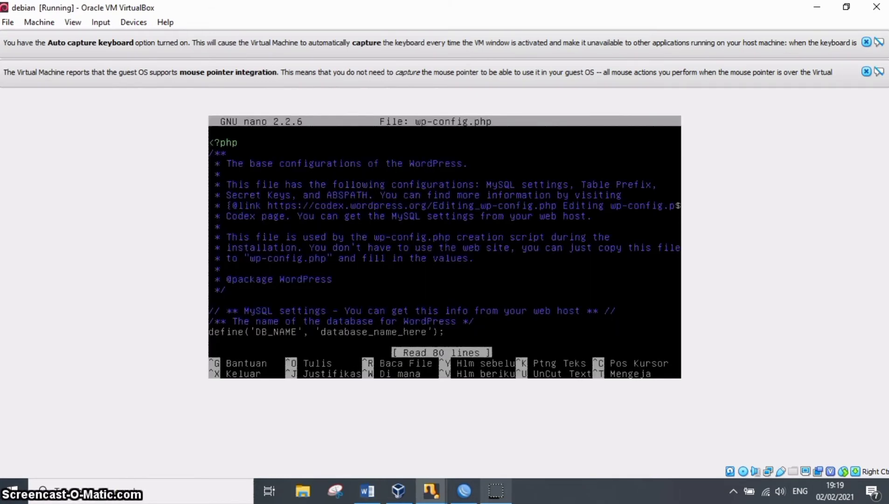
Replace the DB_NAME placeholder in wp-config.php with the database name 'wordpress'.
{"action": "key", "text": "Down"}
{"action": "key", "text": "Down"}
{"action": "key", "text": "Down"}
{"action": "key", "text": "Down"}
{"action": "key", "text": "Down"}
{"action": "key", "text": "Down"}
{"action": "key", "text": "Down"}
{"action": "key", "text": "Down"}
{"action": "key", "text": "Down"}
{"action": "key", "text": "Down"}
{"action": "key", "text": "Down"}
{"action": "key", "text": "Down"}
{"action": "key", "text": "Down"}
{"action": "key", "text": "Down"}
{"action": "key", "text": "Down"}
{"action": "key", "text": "Down"}
{"action": "key", "text": "Down"}
{"action": "key", "text": "Down"}
{"action": "key", "text": "Down"}
{"action": "key", "text": "Down"}
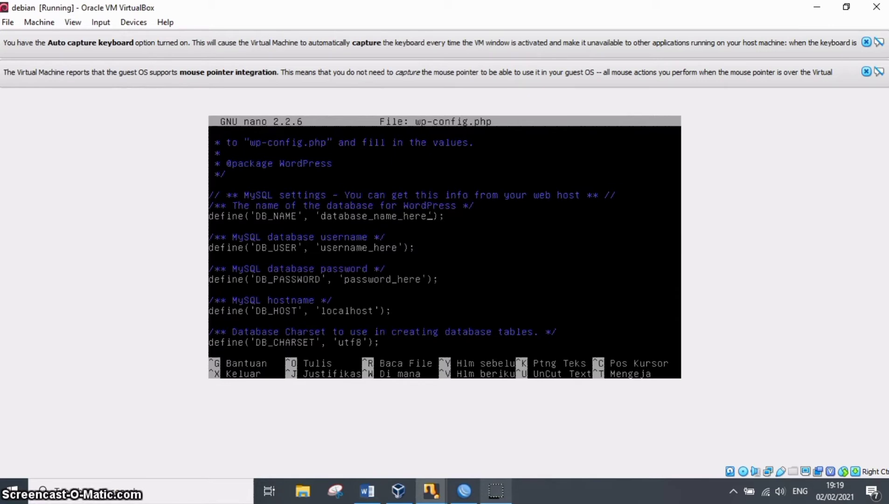
{"action": "key", "text": "BackSpace"}
{"action": "key", "text": "BackSpace"}
{"action": "key", "text": "BackSpace"}
{"action": "key", "text": "BackSpace"}
{"action": "key", "text": "BackSpace"}
{"action": "key", "text": "BackSpace"}
{"action": "key", "text": "BackSpace"}
{"action": "key", "text": "BackSpace"}
{"action": "key", "text": "BackSpace"}
{"action": "key", "text": "BackSpace"}
{"action": "key", "text": "BackSpace"}
{"action": "key", "text": "BackSpace"}
{"action": "key", "text": "BackSpace"}
{"action": "key", "text": "BackSpace"}
Replace the DB_USER placeholder in wp-config.php with 'root'.
{"action": "key", "text": "BackSpace"}
{"action": "key", "text": "BackSpace"}
{"action": "key", "text": "BackSpace"}
{"action": "key", "text": "BackSpace"}
{"action": "key", "text": "BackSpace"}
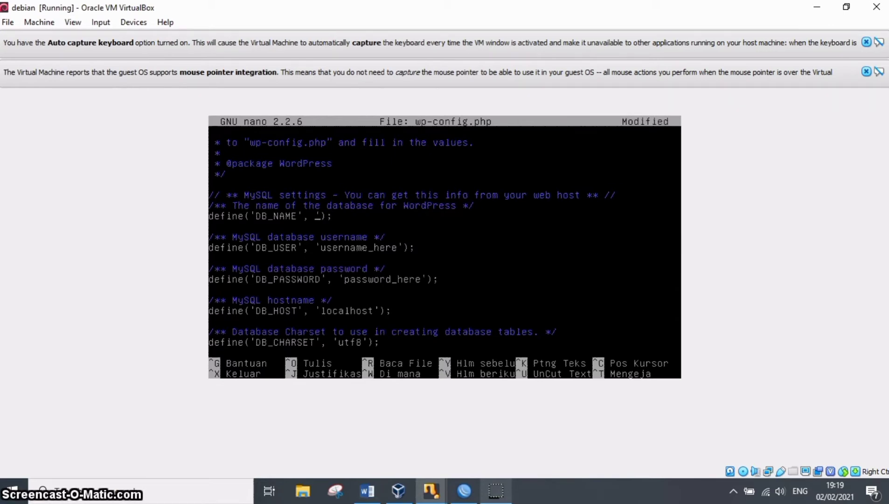
{"action": "type", "text": "'wordpress"}
{"action": "key", "text": "BackSpace"}
{"action": "key", "text": "BackSpace"}
{"action": "key", "text": "BackSpace"}
{"action": "key", "text": "BackSpace"}
{"action": "key", "text": "BackSpace"}
{"action": "key", "text": "BackSpace"}
{"action": "key", "text": "BackSpace"}
{"action": "key", "text": "BackSpace"}
{"action": "key", "text": "BackSpace"}
{"action": "key", "text": "BackSpace"}
{"action": "key", "text": "BackSpace"}
{"action": "key", "text": "BackSpace"}
{"action": "key", "text": "BackSpace"}
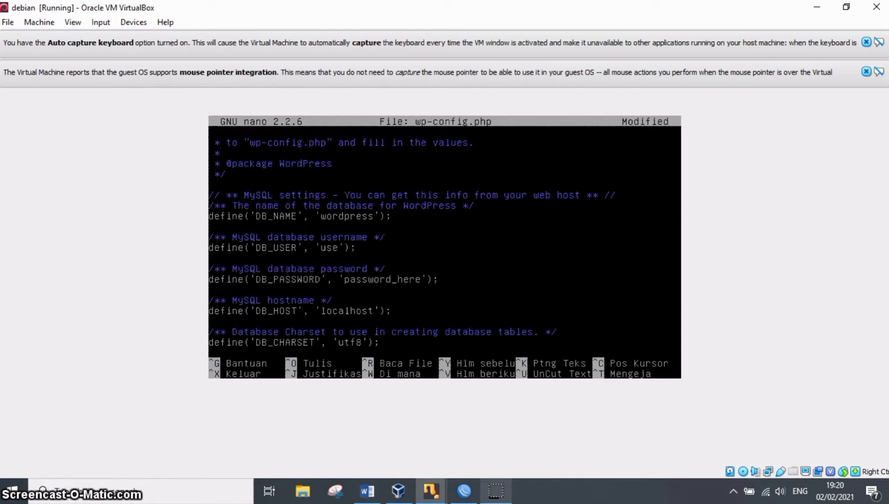
{"action": "type", "text": "root"}
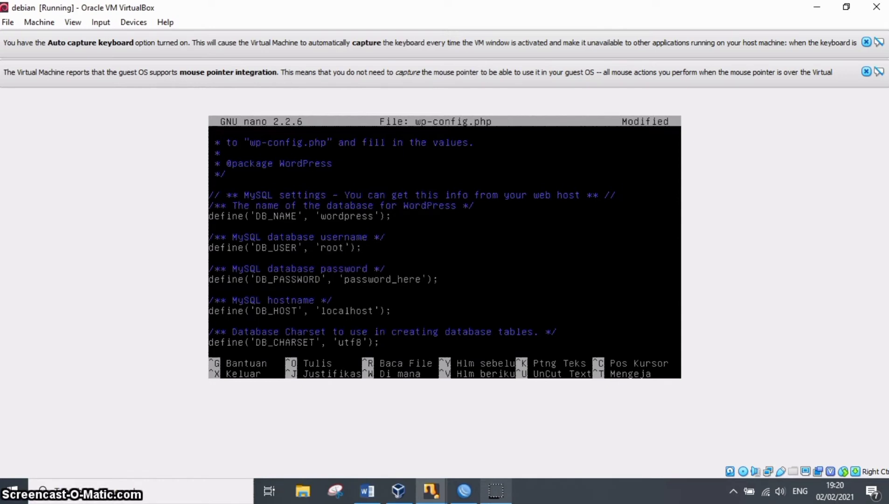
Replace the DB_PASSWORD placeholder in wp-config.php with the database password, then save the file and exit nano.
{"action": "key", "text": "Right"}
{"action": "key", "text": "Right"}
{"action": "key", "text": "Right"}
{"action": "key", "text": "Right"}
{"action": "key", "text": "Right"}
{"action": "key", "text": "Right"}
{"action": "key", "text": "Right"}
{"action": "key", "text": "BackSpace"}
{"action": "key", "text": "BackSpace"}
{"action": "key", "text": "BackSpace"}
{"action": "key", "text": "BackSpace"}
{"action": "key", "text": "BackSpace"}
{"action": "key", "text": "BackSpace"}
{"action": "key", "text": "BackSpace"}
{"action": "key", "text": "BackSpace"}
{"action": "key", "text": "BackSpace"}
{"action": "key", "text": "BackSpace"}
{"action": "key", "text": "BackSpace"}
{"action": "key", "text": "BackSpace"}
{"action": "key", "text": "BackSpace"}
{"action": "type", "text": "w"}
{"action": "key", "text": "ctrl+x"}
{"action": "key", "text": "y"}
{"action": "key", "text": "Return"}
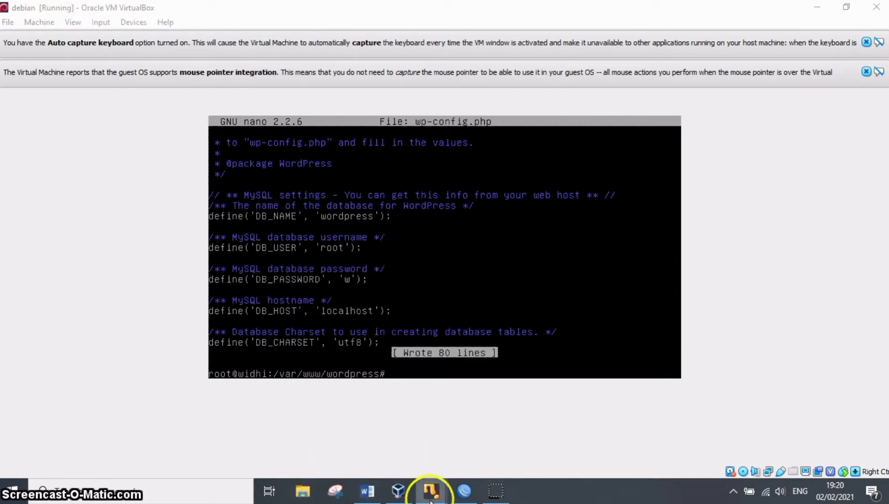
Switch to the Client 1 virtual machine, open 192.168.0.30/phpmyadmin in its browser and log in with the prefilled root credentials.
{"action": "left_click", "coordinate": [431, 477]}
{"action": "left_click", "coordinate": [502, 416]}
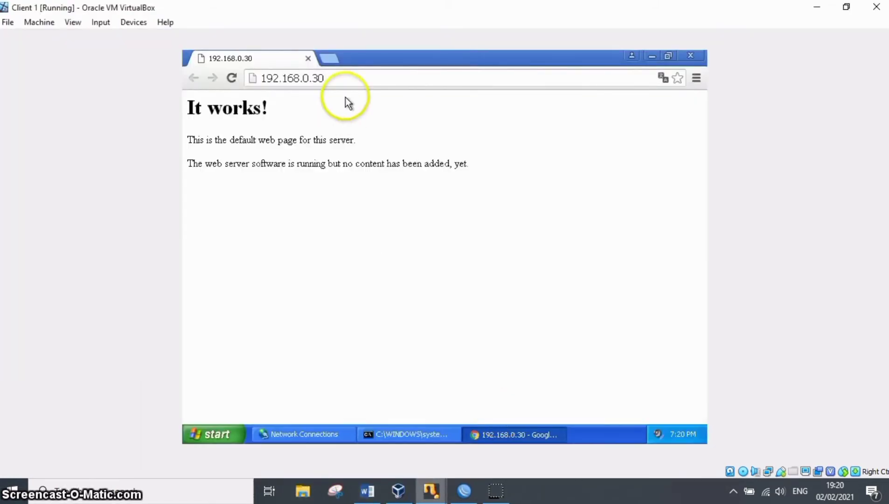
{"action": "left_click", "coordinate": [341, 72]}
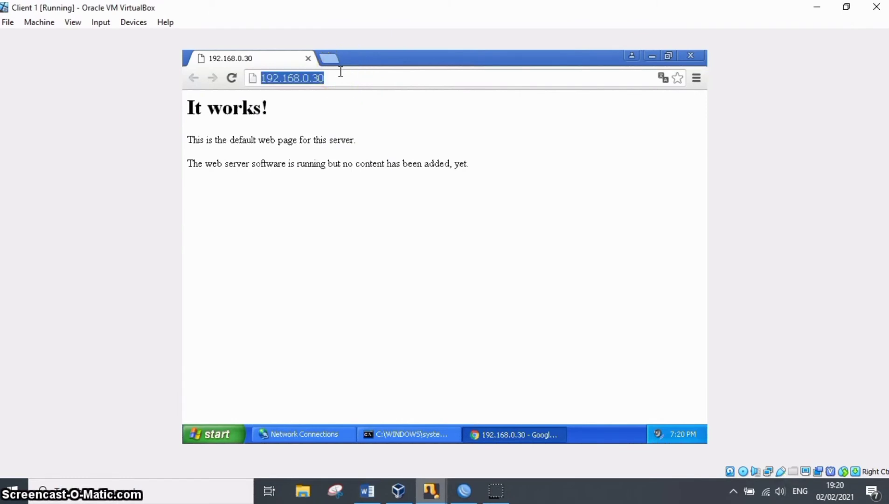
{"action": "left_click", "coordinate": [340, 73]}
{"action": "type", "text": "/"}
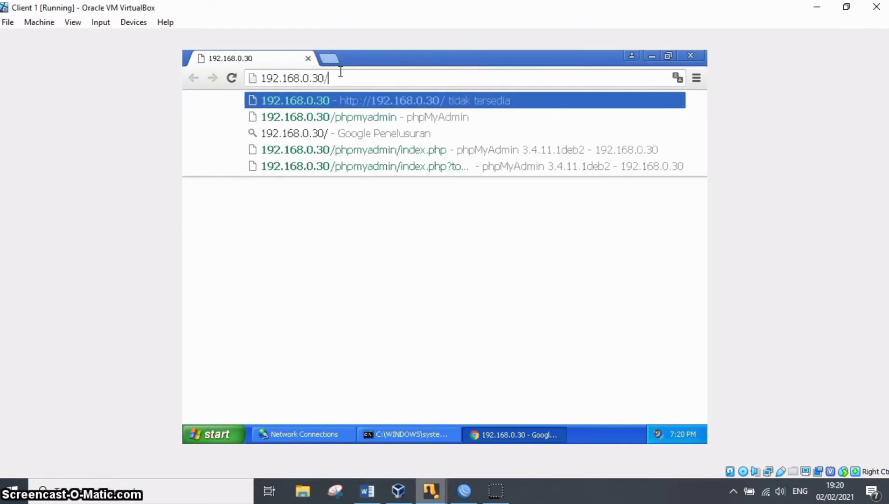
{"action": "key", "text": "Down"}
{"action": "key", "text": "Return"}
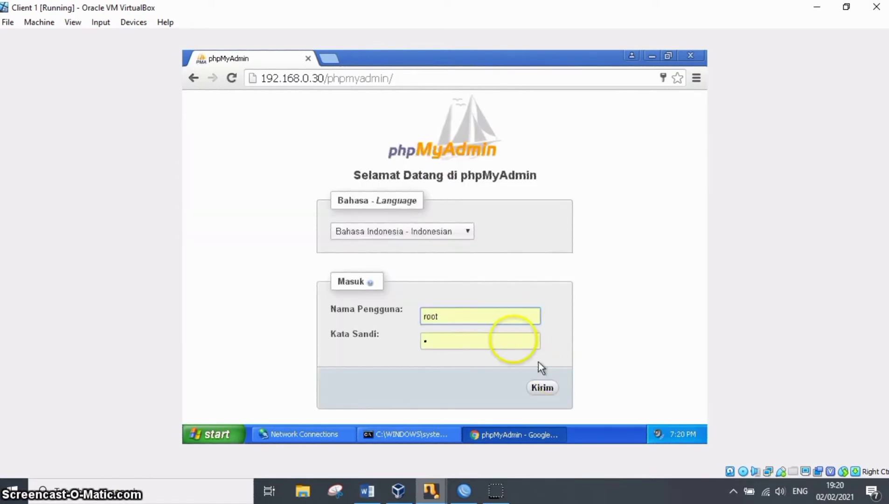
{"action": "left_click", "coordinate": [543, 392]}
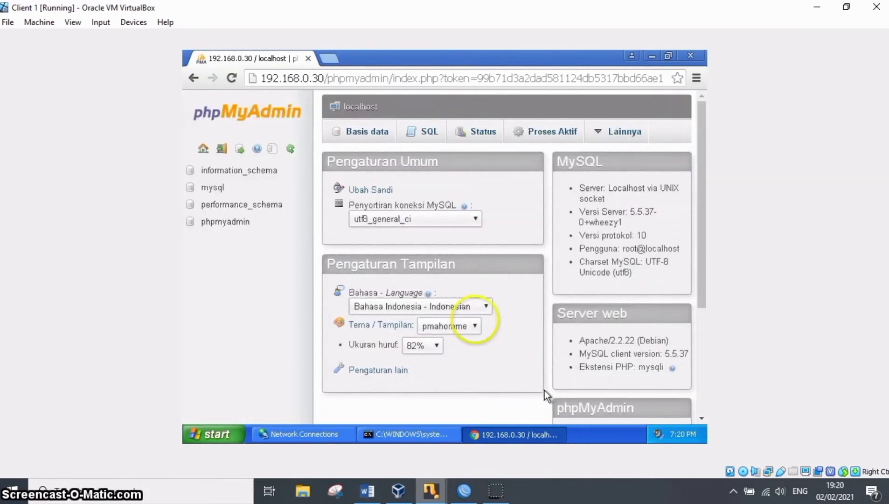
Create a new database named 'wordpress' in phpMyAdmin.
{"action": "left_click", "coordinate": [366, 131]}
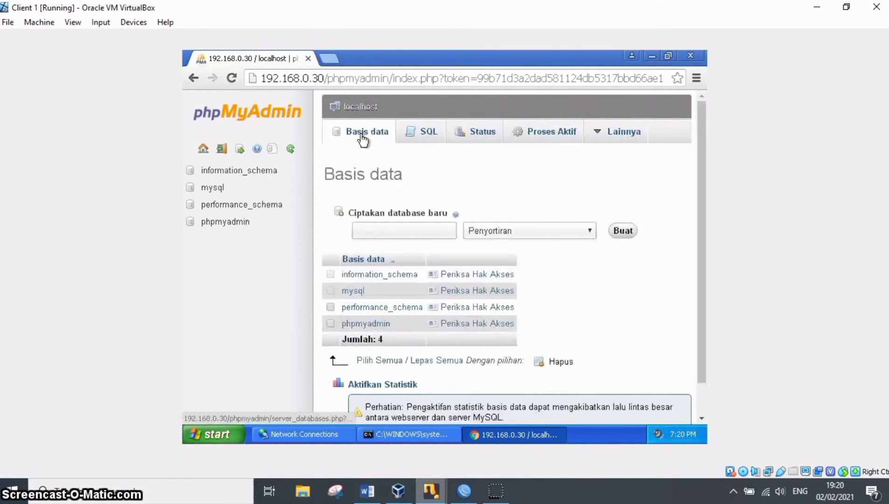
{"action": "left_click", "coordinate": [389, 233]}
{"action": "type", "text": "w"}
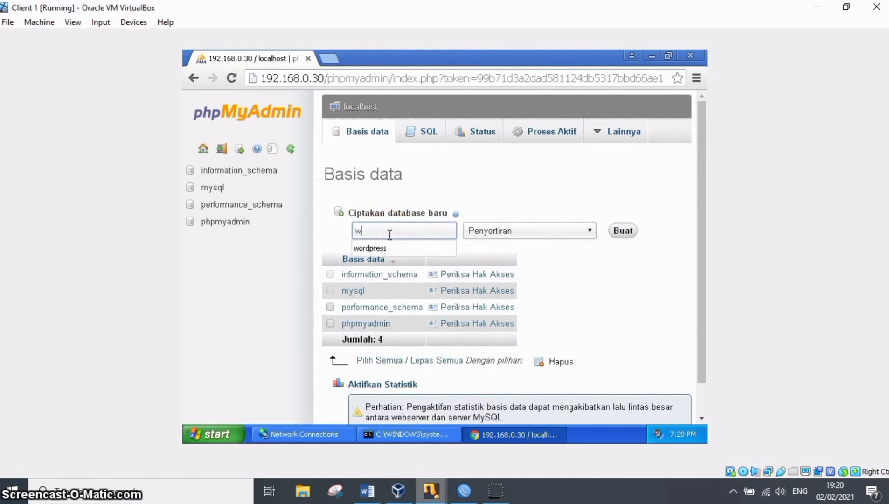
{"action": "type", "text": "ordpress"}
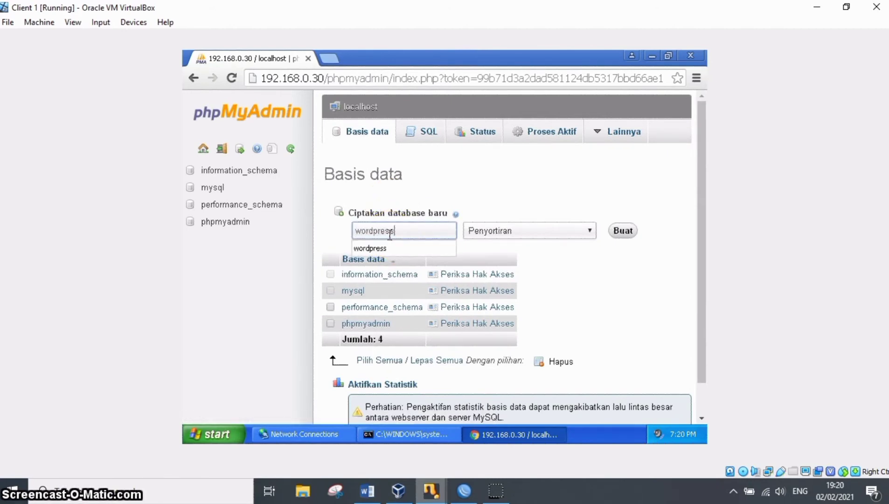
{"action": "left_click", "coordinate": [622, 230]}
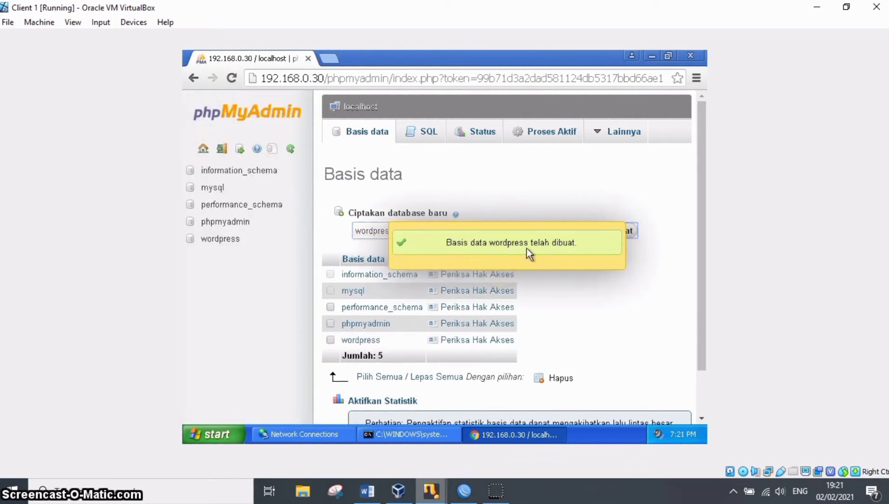
Switch to the debian virtual machine and restart the web server with 'service apache2 restart'.
{"action": "left_click", "coordinate": [428, 492]}
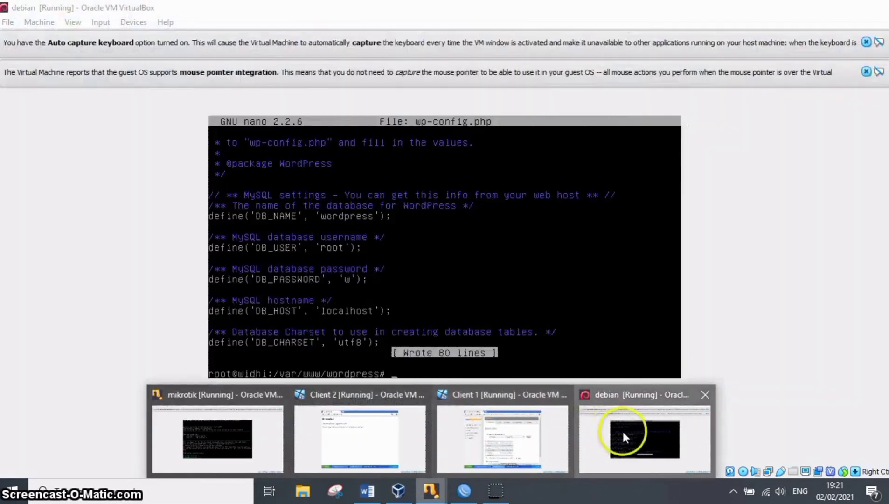
{"action": "left_click", "coordinate": [623, 434]}
{"action": "type", "text": "ser"}
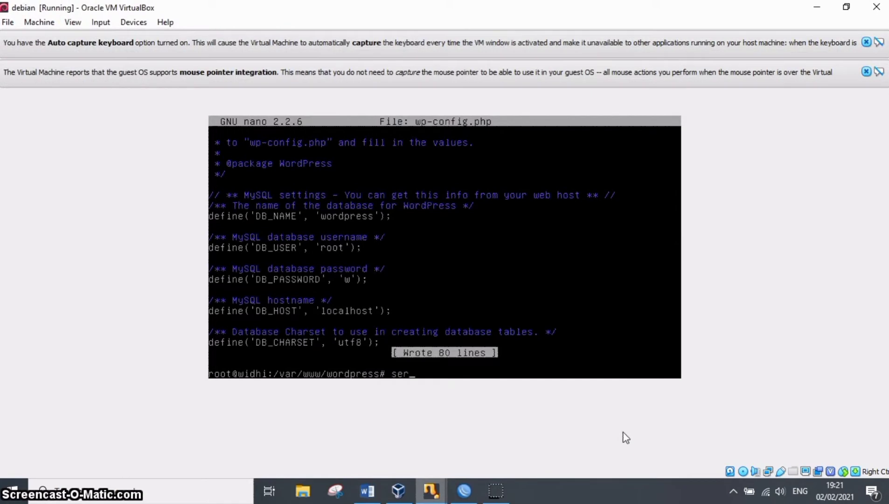
{"action": "type", "text": "vice apache"}
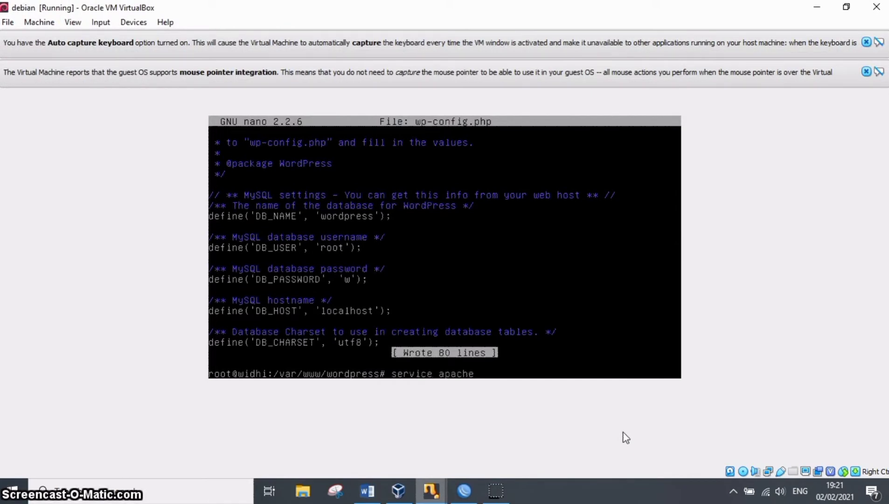
{"action": "type", "text": "2 restart"}
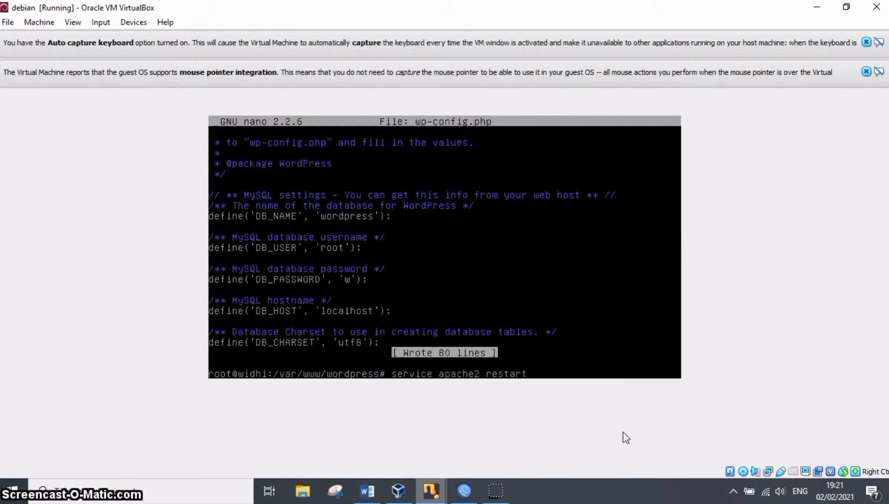
{"action": "key", "text": "Return"}
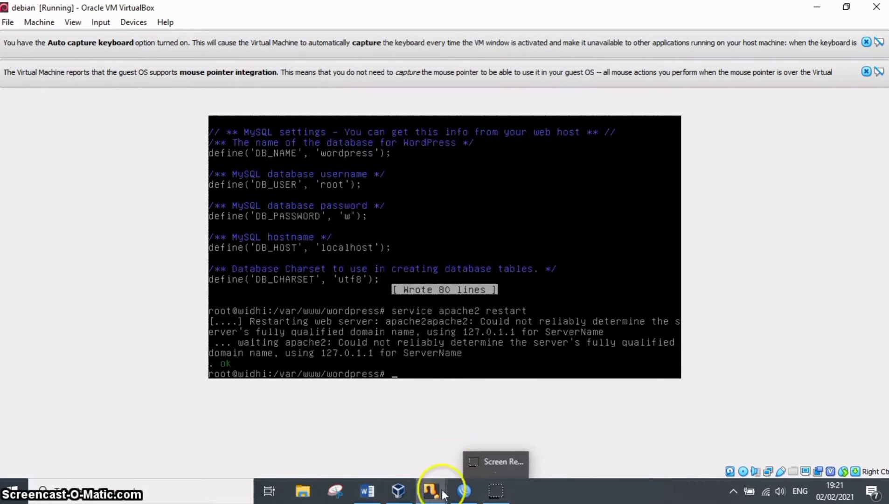
Switch back to the Client 1 virtual machine and open the WordPress installation page at 192.168.0.30.
{"action": "mouse_move", "coordinate": [419, 473]}
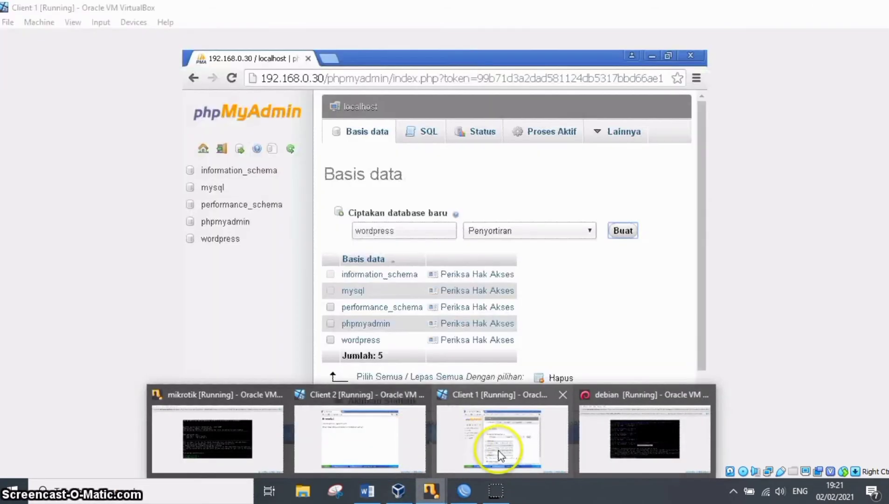
{"action": "left_click", "coordinate": [496, 439]}
{"action": "left_click", "coordinate": [314, 79]}
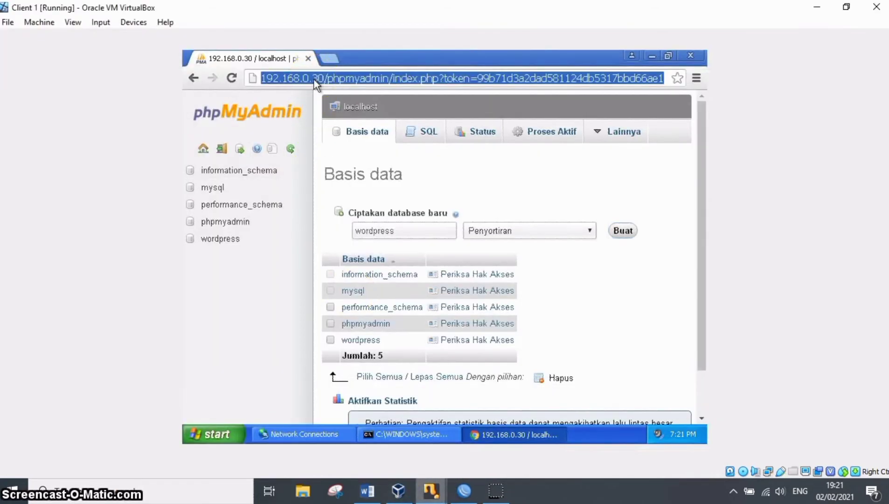
{"action": "type", "text": "192"}
{"action": "key", "text": "Return"}
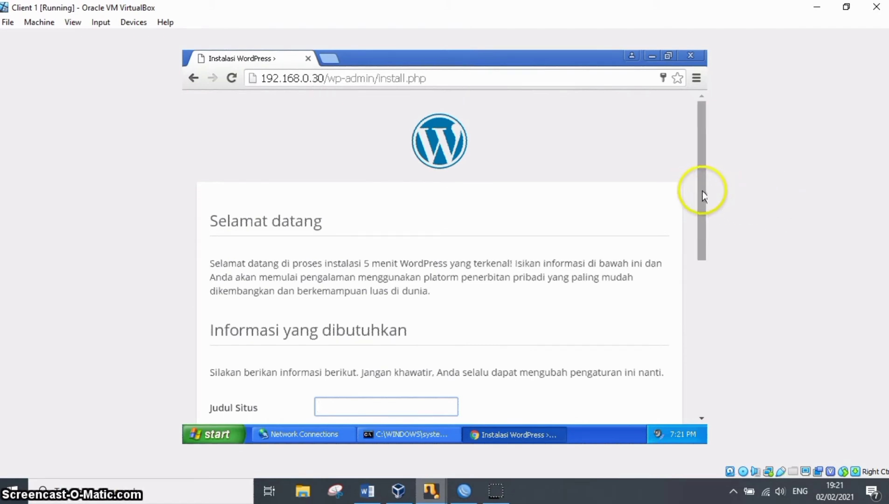
Enter the site owner's name in capitals as the site title (Judul Situs) of the WordPress installation form.
{"action": "left_click_drag", "start_coordinate": [702, 191], "coordinate": [710, 256]}
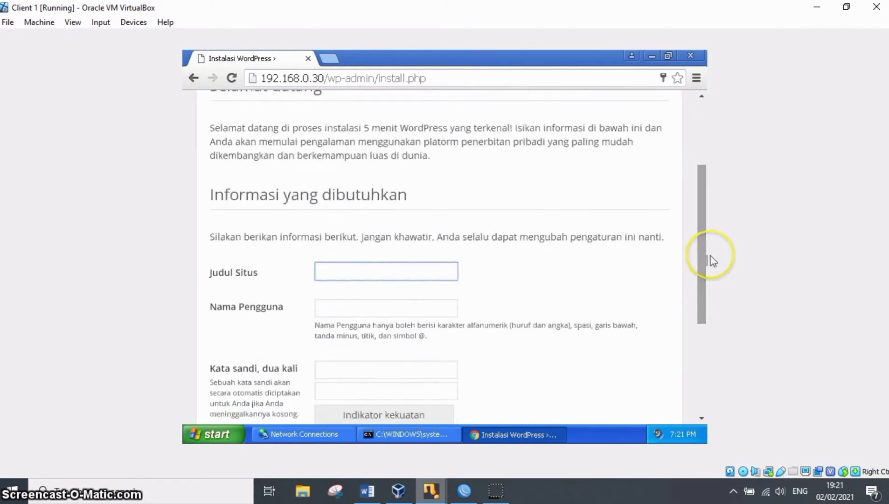
{"action": "type", "text": "W"}
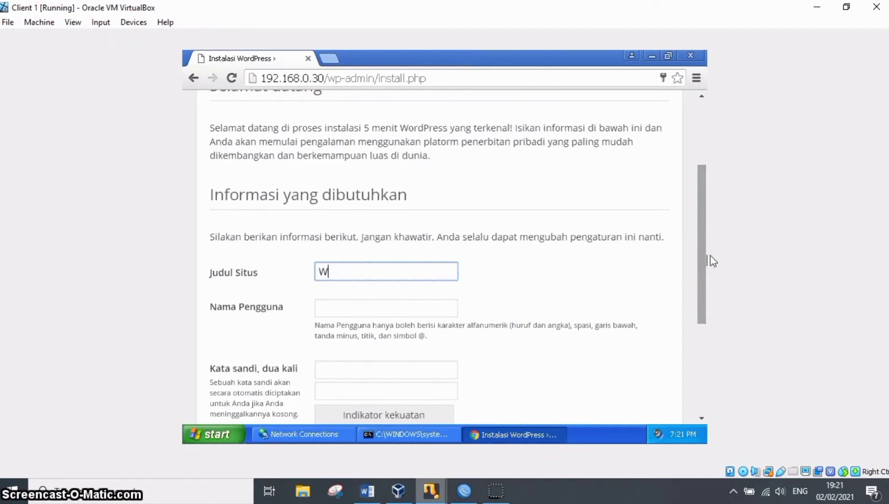
{"action": "type", "text": "IDHI WORDPR"}
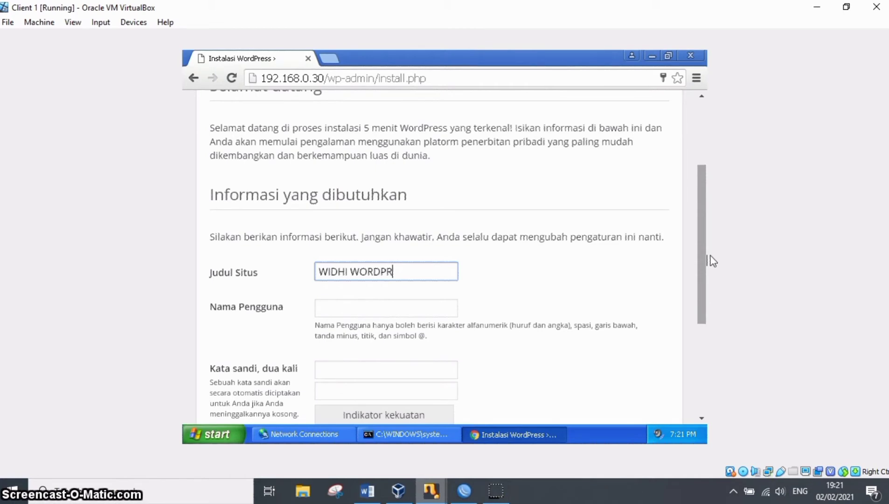
{"action": "key", "text": "BackSpace"}
{"action": "key", "text": "BackSpace"}
{"action": "key", "text": "BackSpace"}
{"action": "key", "text": "BackSpace"}
{"action": "key", "text": "BackSpace"}
{"action": "key", "text": "BackSpace"}
{"action": "key", "text": "BackSpace"}
{"action": "type", "text": "EKA"}
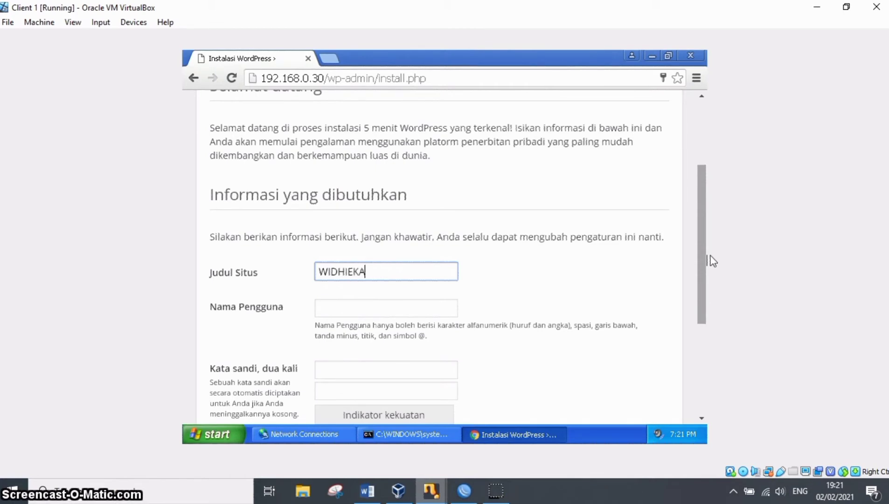
{"action": "key", "text": "BackSpace"}
{"action": "key", "text": "BackSpace"}
{"action": "type", "text": "KA"}
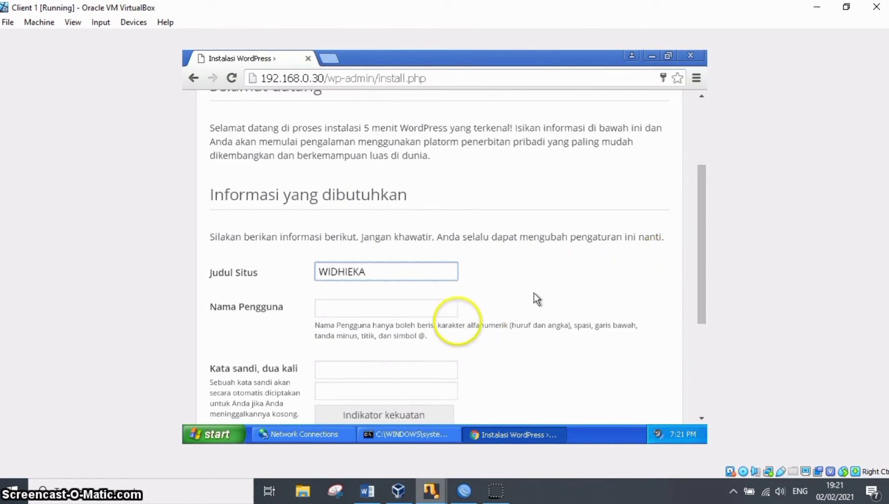
Append the word 'Wordpress' after the owner's name in the site title.
{"action": "left_click", "coordinate": [419, 309]}
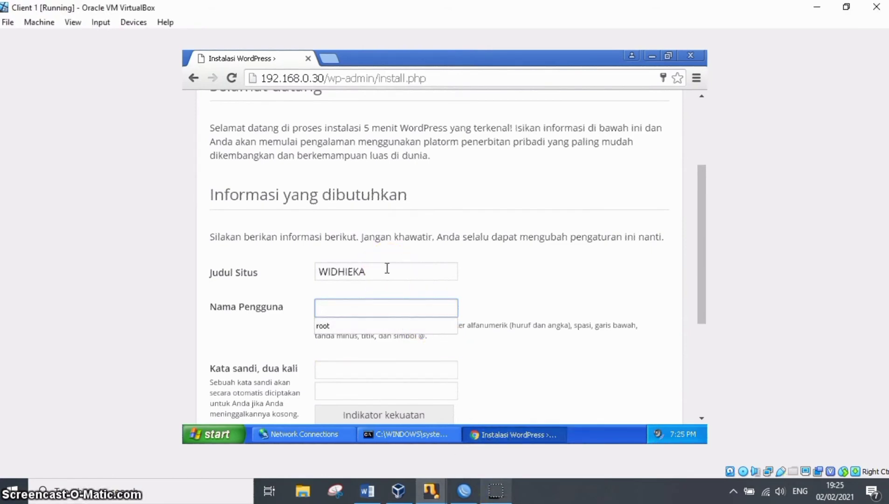
{"action": "left_click", "coordinate": [387, 268]}
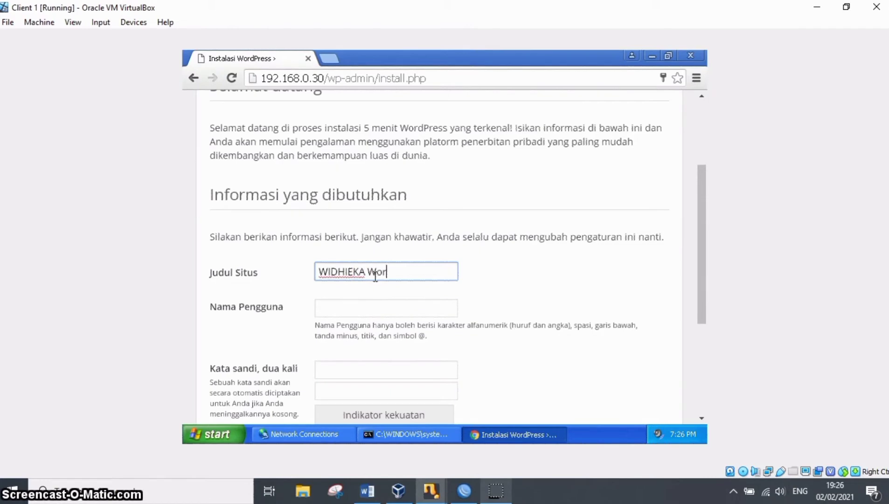
{"action": "type", "text": "Wordpress"}
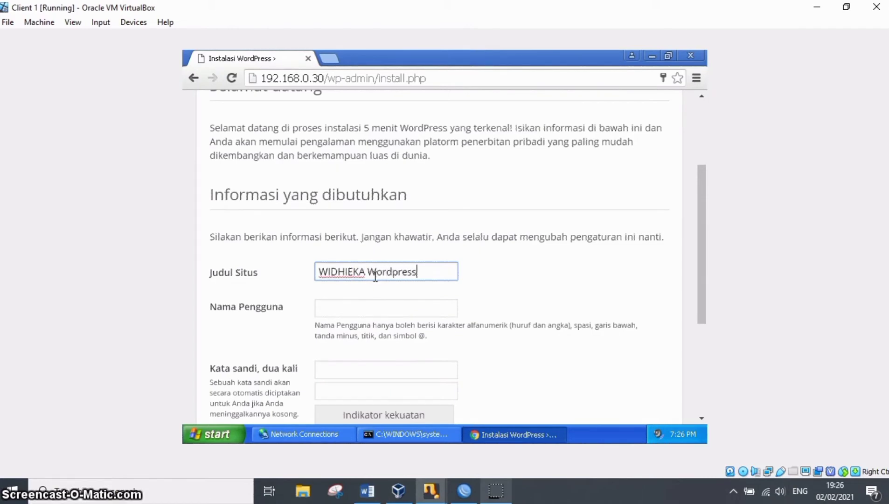
Enter the administrator's username in the Nama Pengguna field.
{"action": "key", "text": "Tab"}
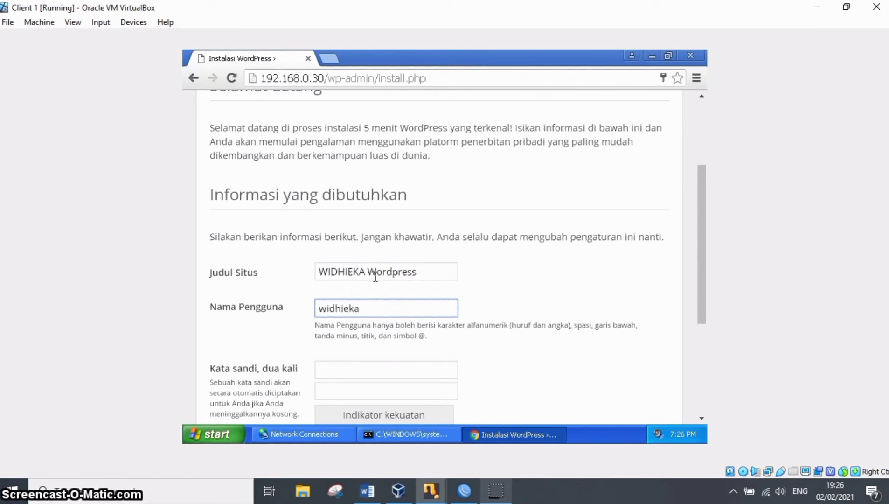
{"action": "type", "text": "widhiekapr"}
{"action": "key", "text": "Tab"}
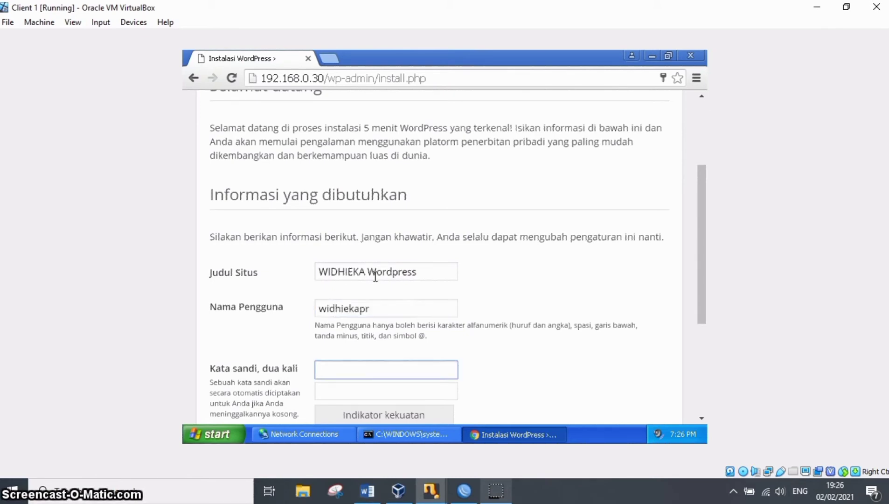
{"action": "type", "text": "•••"}
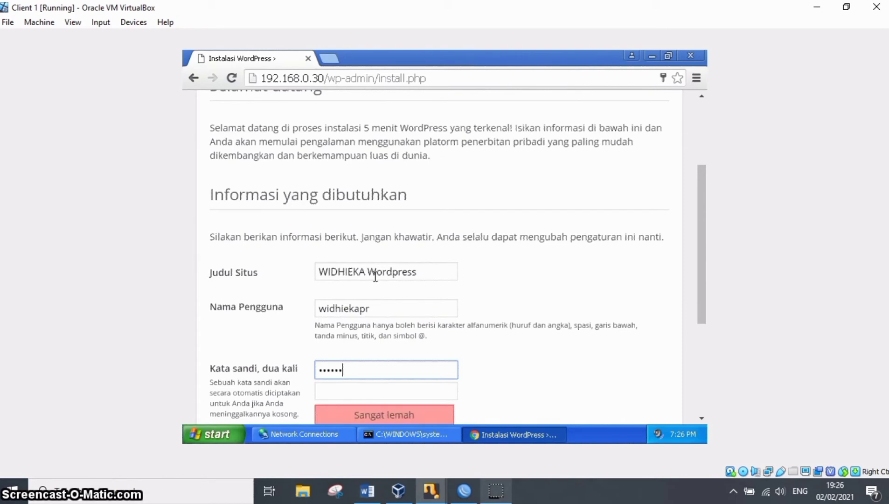
{"action": "key", "text": "BackSpace"}
{"action": "key", "text": "BackSpace"}
{"action": "key", "text": "BackSpace"}
{"action": "key", "text": "BackSpace"}
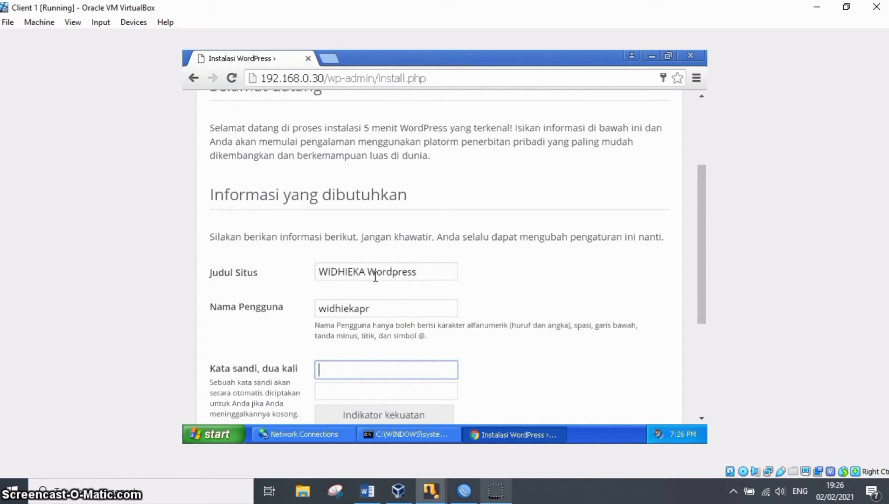
Enter the administrator's password in both password fields (Kata sandi, dua kali) of the WordPress installation form.
{"action": "type", "text": "•"}
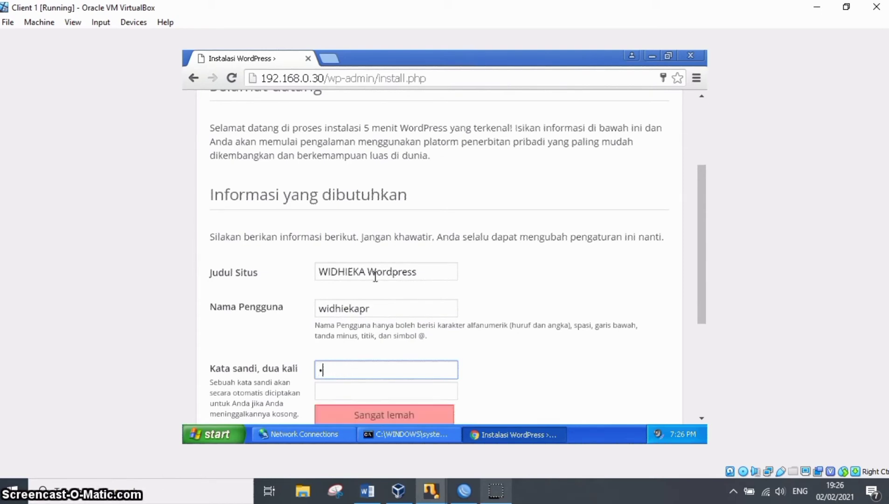
{"action": "type", "text": "••••••••••••"}
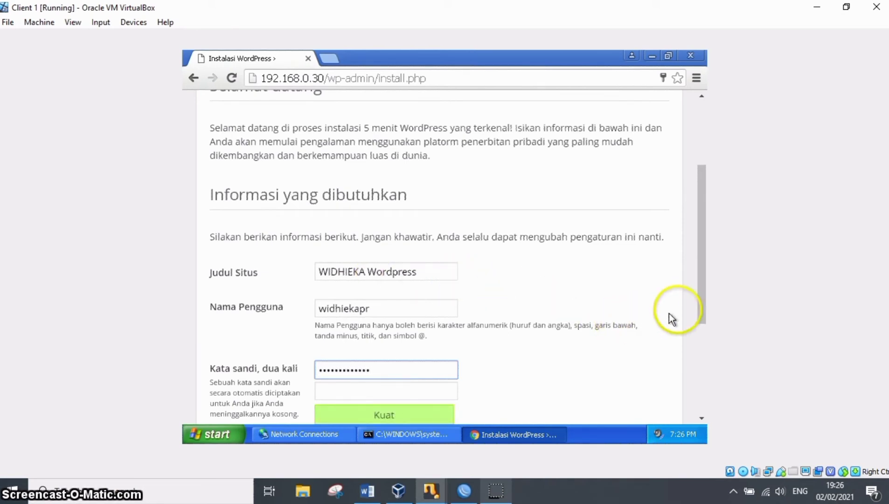
{"action": "left_click_drag", "start_coordinate": [700, 315], "coordinate": [697, 376]}
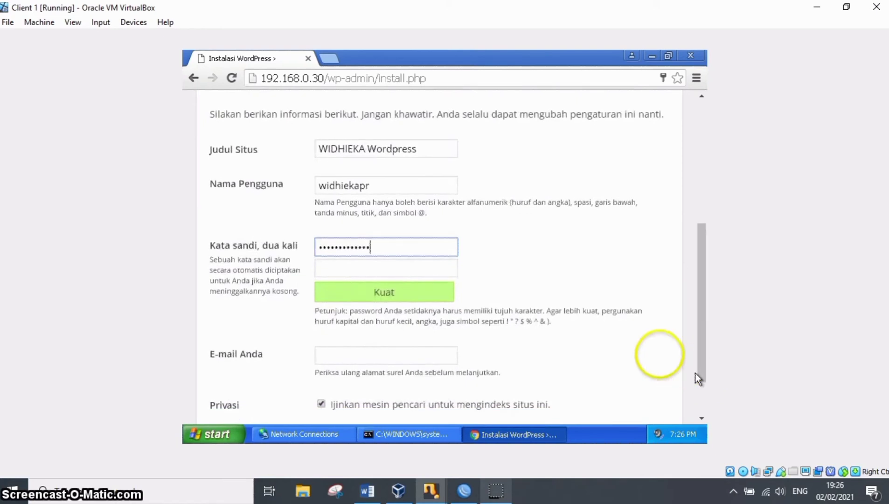
{"action": "left_click", "coordinate": [428, 268]}
{"action": "type", "text": "••"}
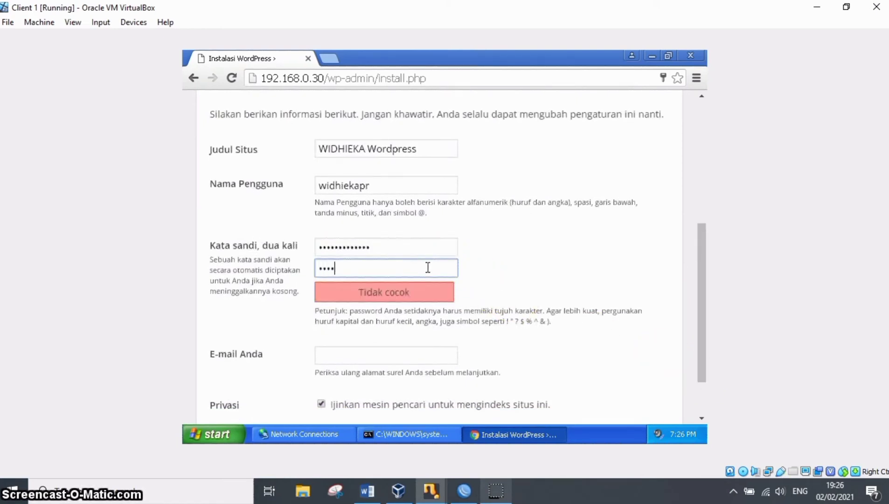
{"action": "type", "text": "•"}
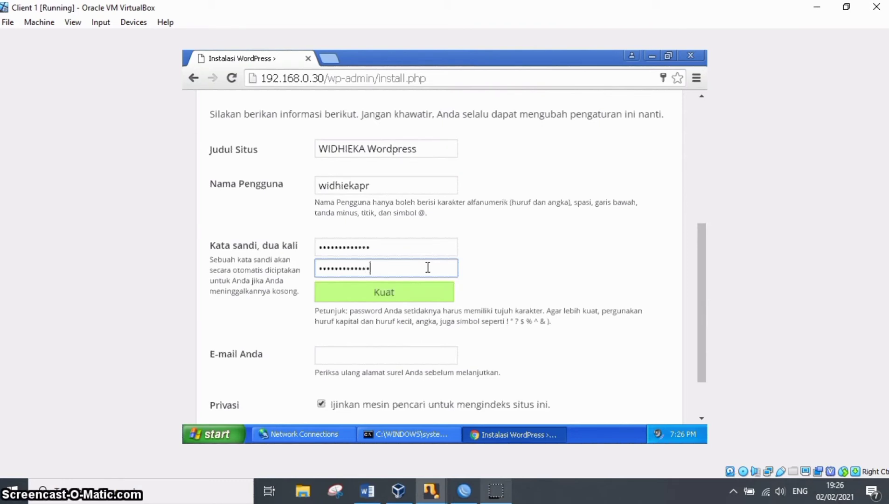
Fill in the administrator's e-mail address and run the WordPress installation with search engine indexing left allowed.
{"action": "key", "text": "Tab"}
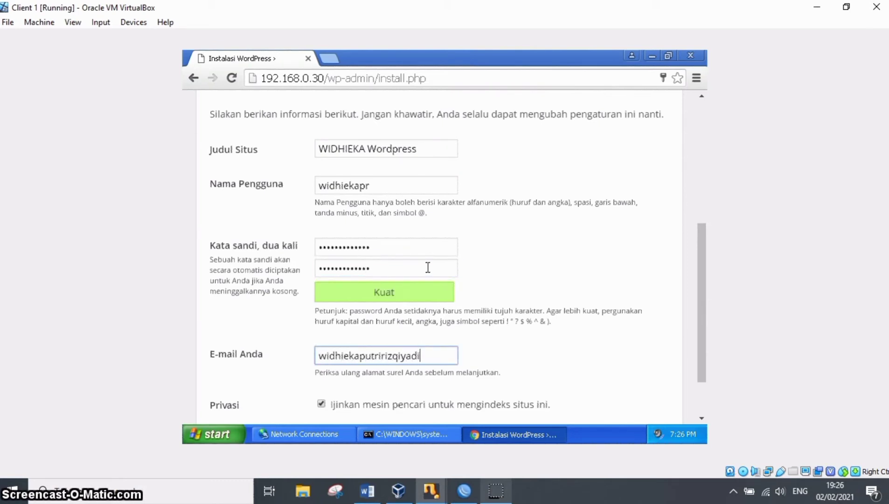
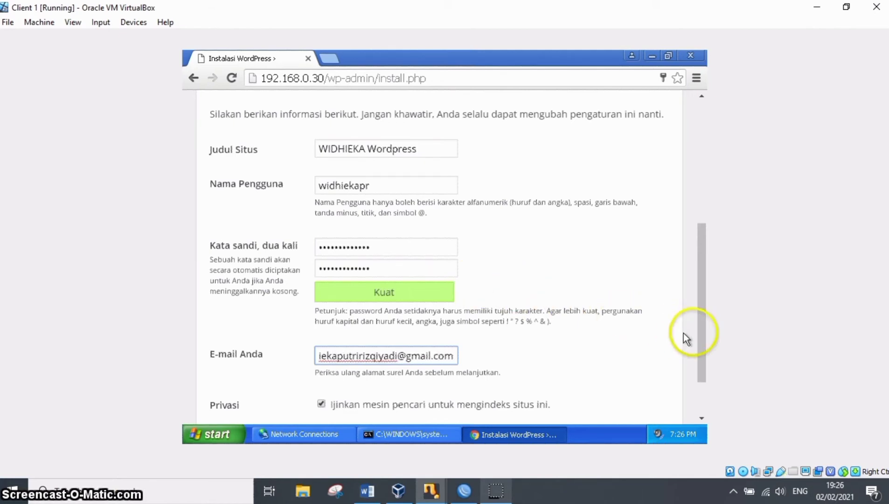
{"action": "left_click_drag", "start_coordinate": [702, 338], "coordinate": [706, 393]}
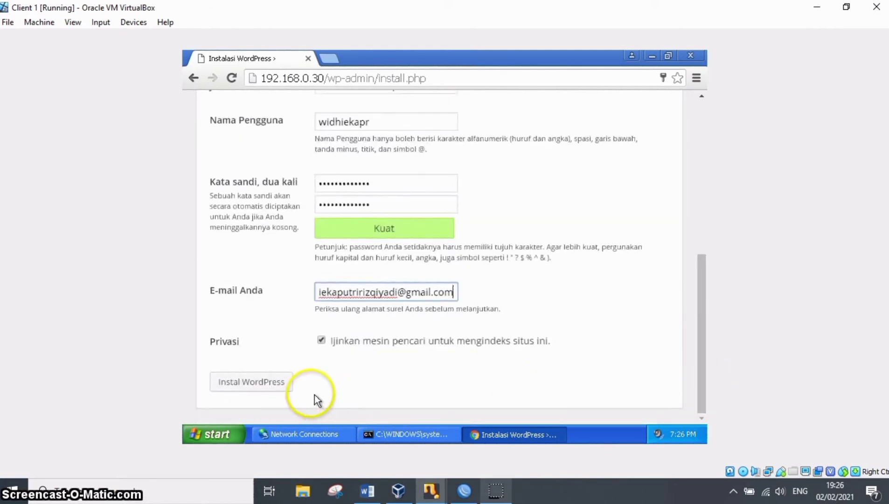
{"action": "left_click", "coordinate": [219, 389]}
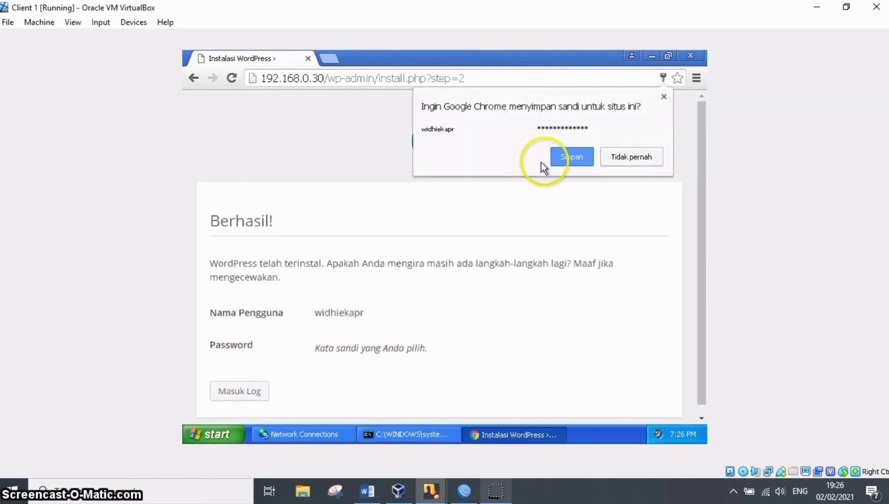
Save the site login in the browser and log in to the WordPress dashboard with the prefilled credentials.
{"action": "left_click", "coordinate": [566, 158]}
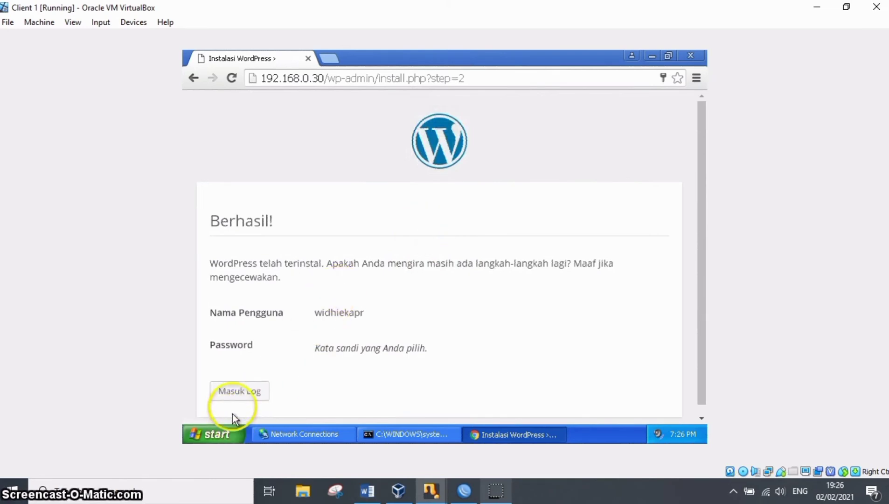
{"action": "left_click", "coordinate": [233, 399]}
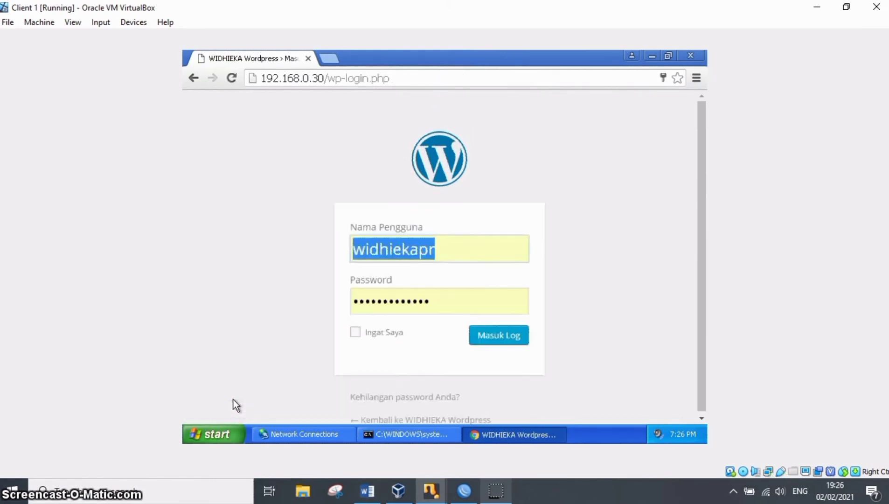
{"action": "left_click", "coordinate": [394, 304]}
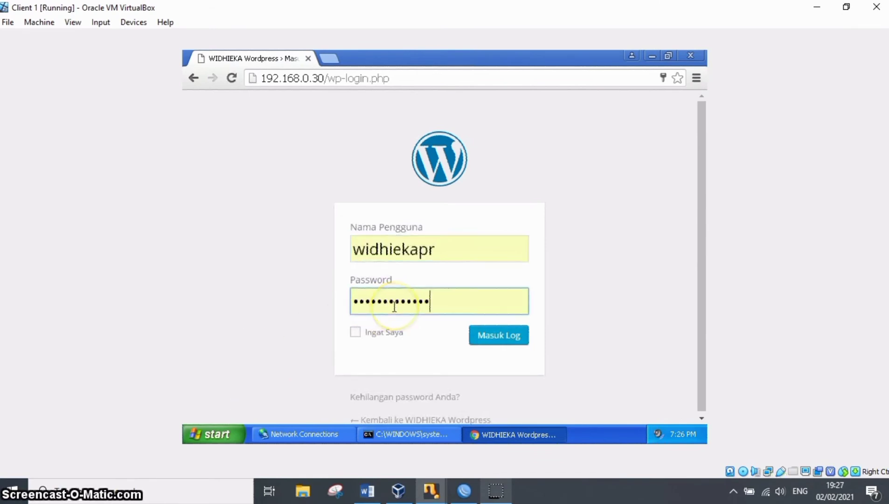
{"action": "key", "text": "Return"}
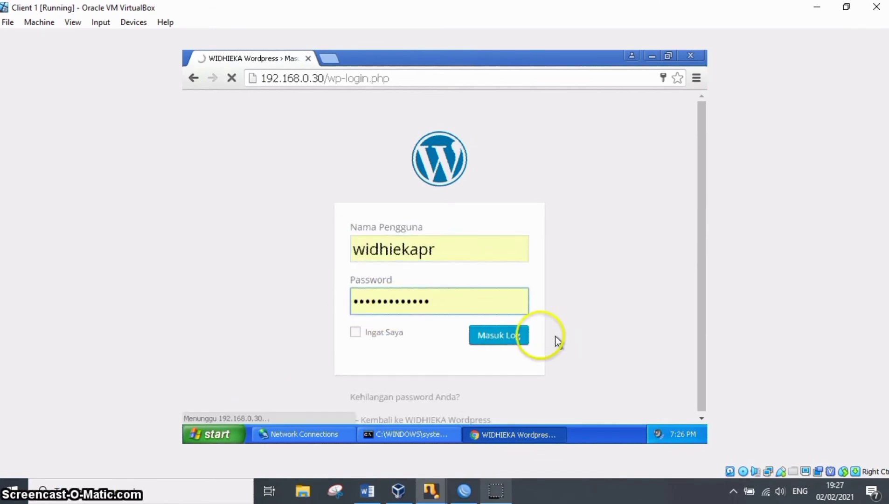
{"action": "left_click", "coordinate": [520, 337]}
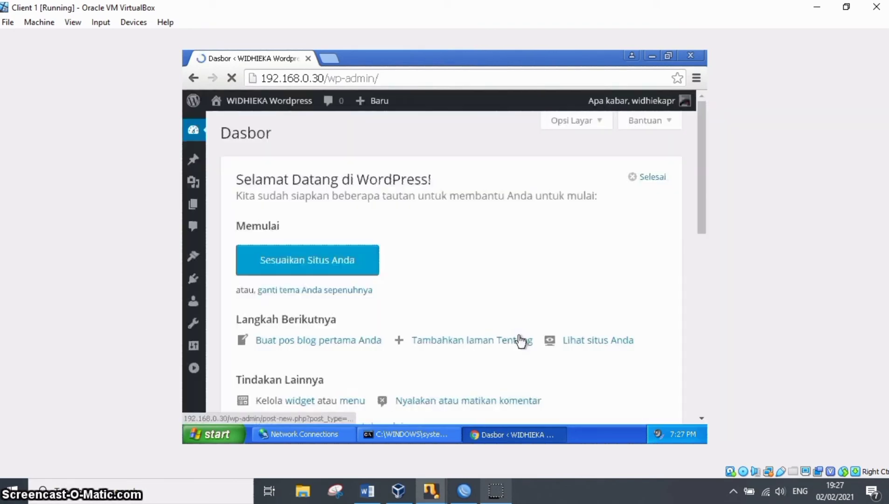
{"action": "left_click", "coordinate": [521, 341]}
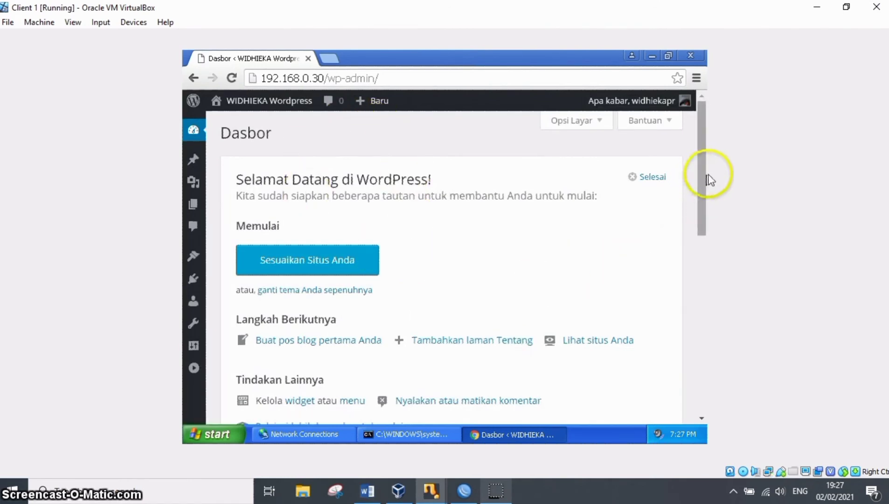
{"action": "left_click_drag", "start_coordinate": [705, 183], "coordinate": [749, 138]}
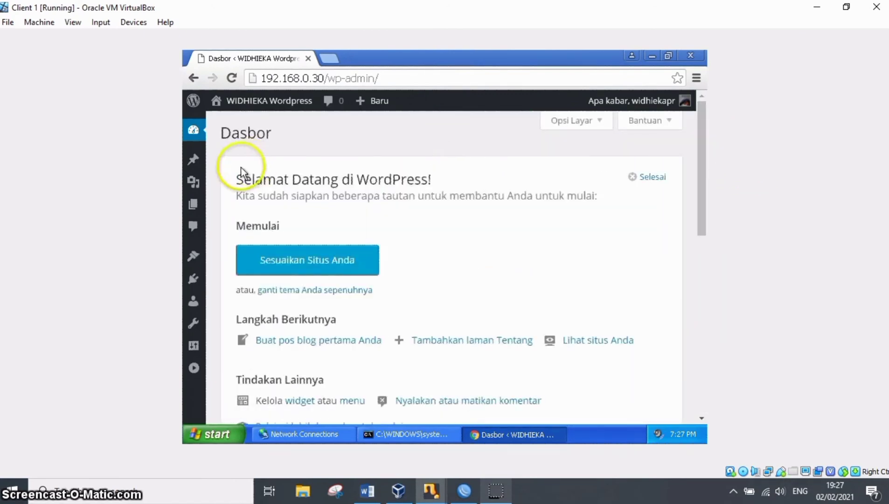
{"action": "mouse_move", "coordinate": [195, 161]}
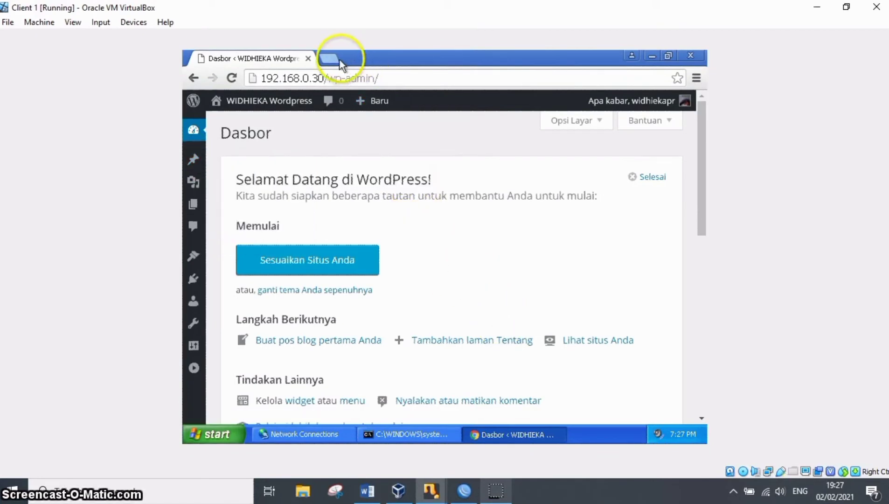
Switch to the Client 2 virtual machine and reload 192.168.0.30 to check the WordPress site from there.
{"action": "mouse_move", "coordinate": [436, 492]}
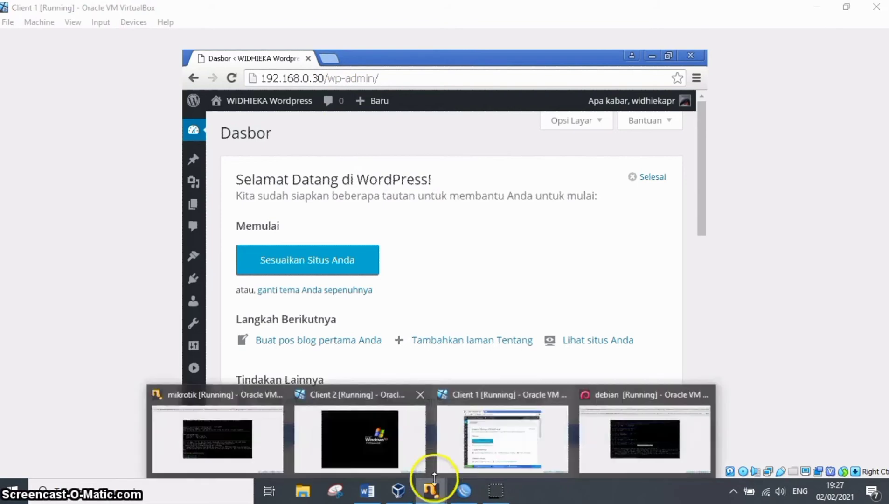
{"action": "left_click", "coordinate": [413, 430]}
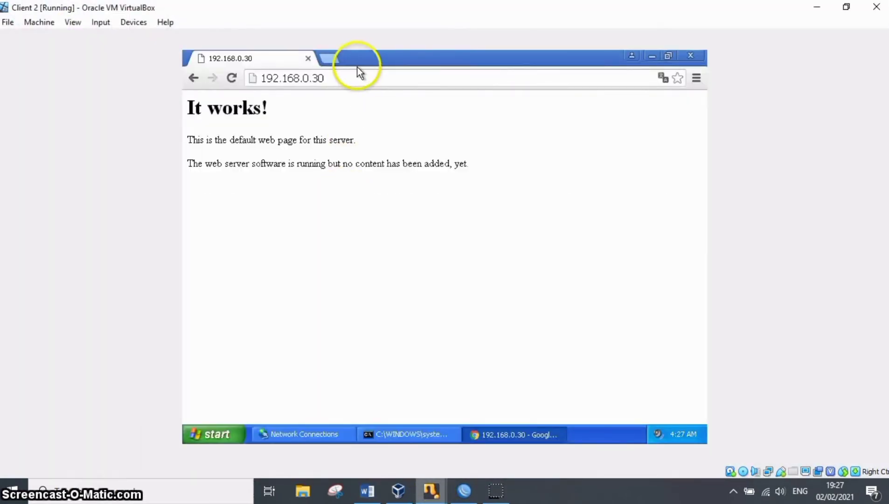
{"action": "left_click", "coordinate": [354, 78]}
{"action": "key", "text": "Return"}
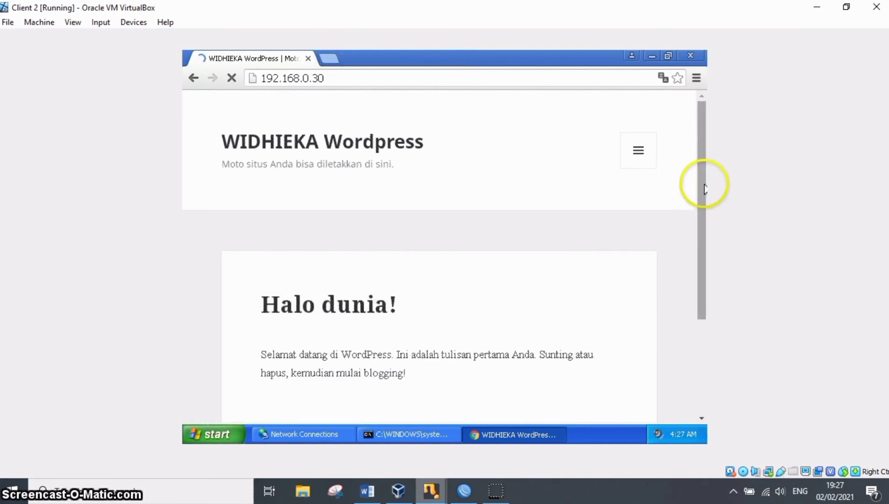
{"action": "left_click_drag", "start_coordinate": [705, 203], "coordinate": [721, 163]}
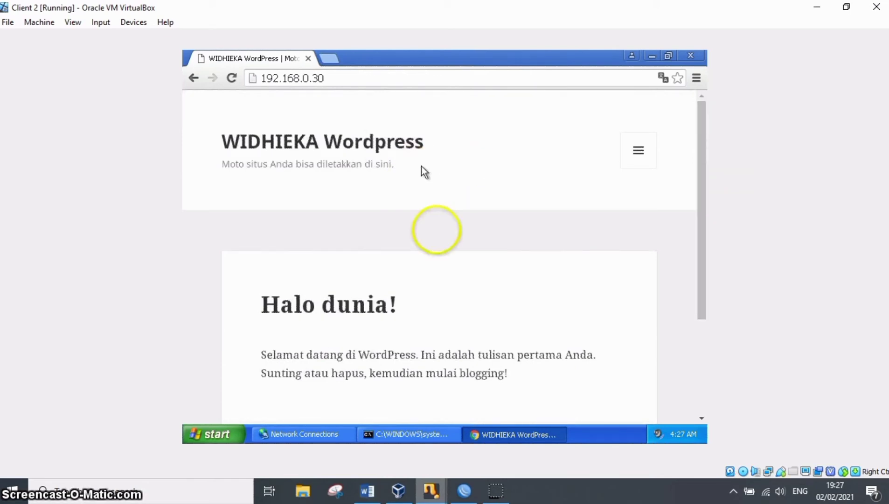
{"action": "mouse_move", "coordinate": [496, 494]}
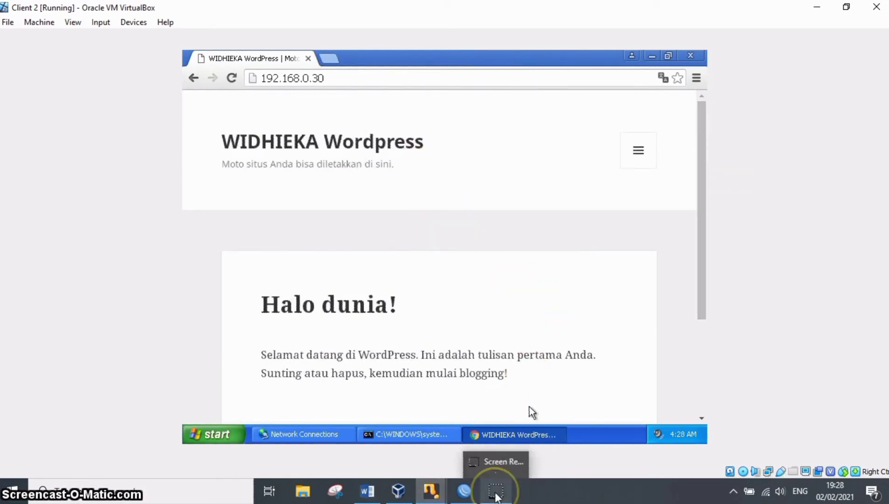
{"action": "left_click", "coordinate": [464, 453]}
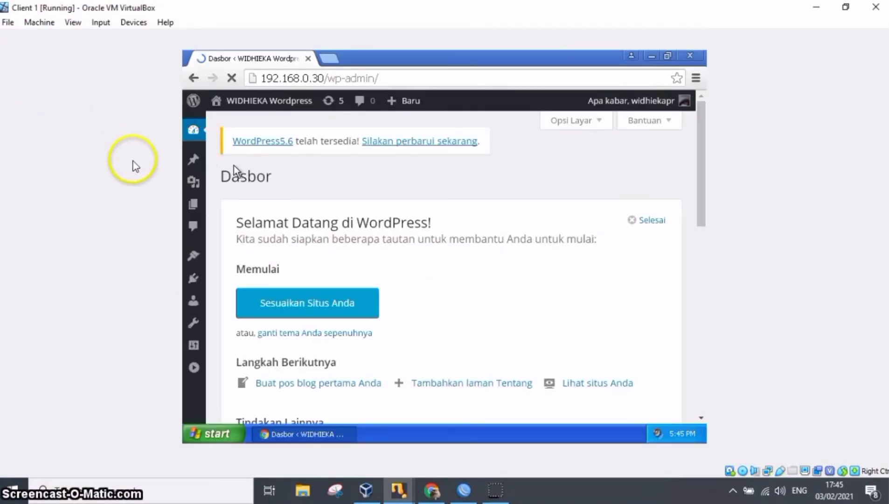
From the list of all pages (Semua Laman) in the WordPress dashboard, add a new page titled 'Laman 1'.
{"action": "mouse_move", "coordinate": [194, 203]}
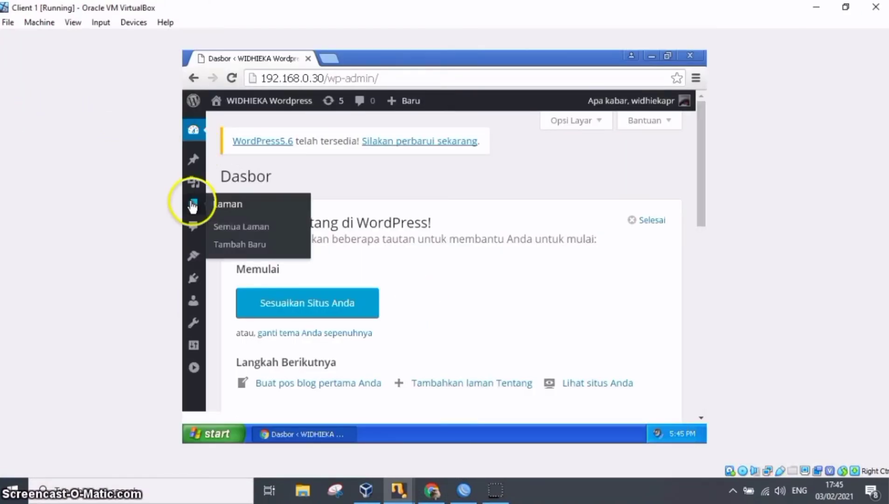
{"action": "left_click", "coordinate": [243, 232]}
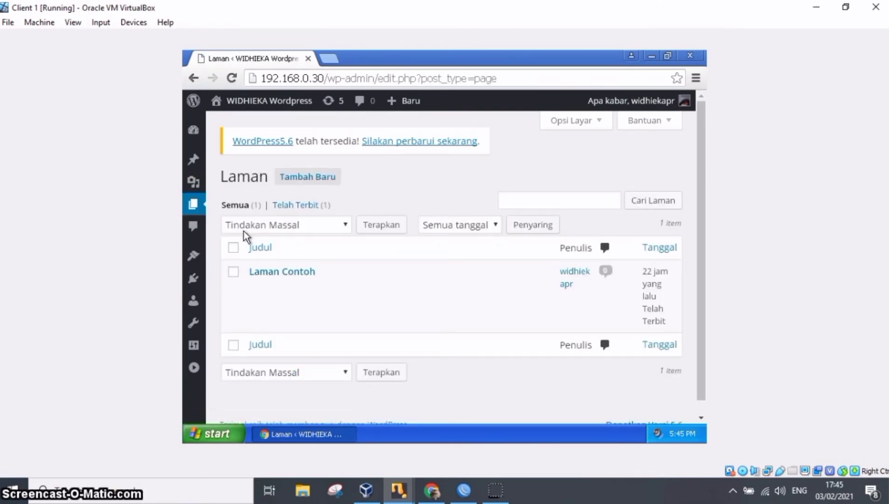
{"action": "mouse_move", "coordinate": [312, 311]}
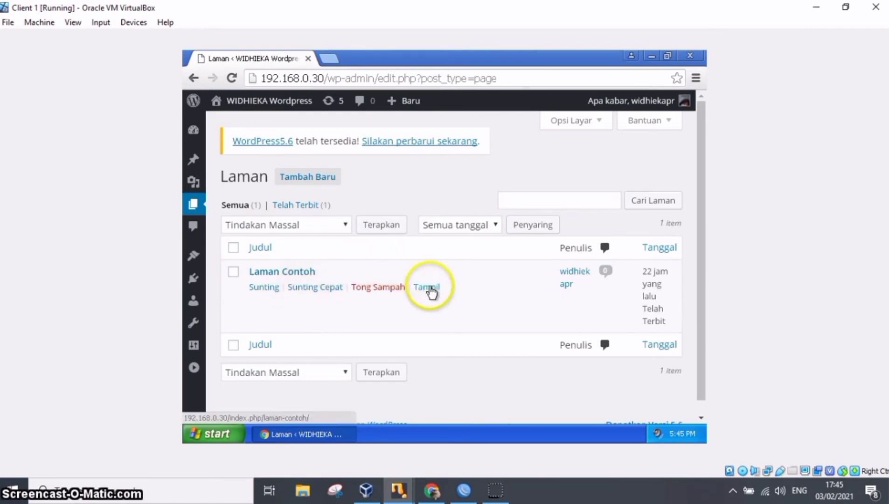
{"action": "left_click", "coordinate": [316, 177]}
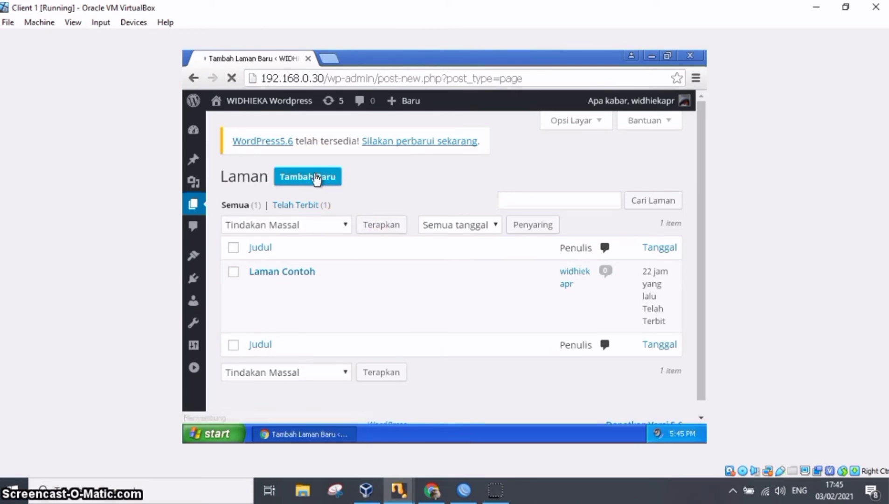
{"action": "left_click", "coordinate": [318, 190]}
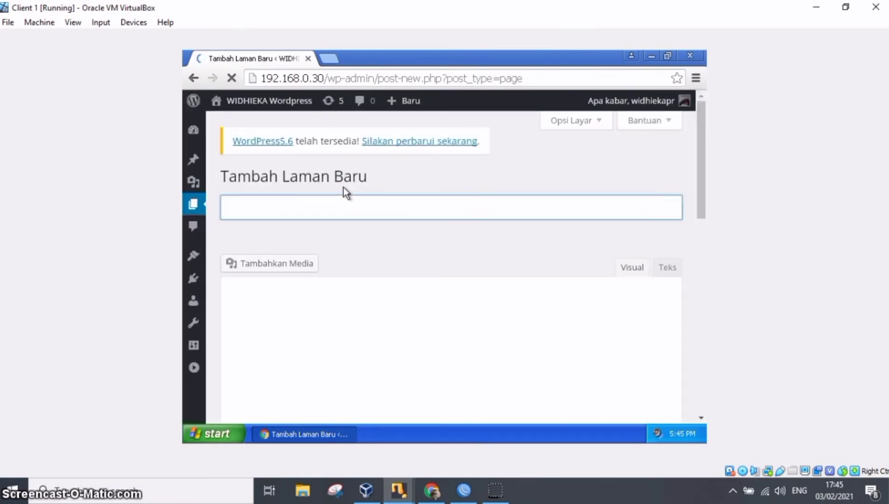
{"action": "left_click", "coordinate": [337, 203]}
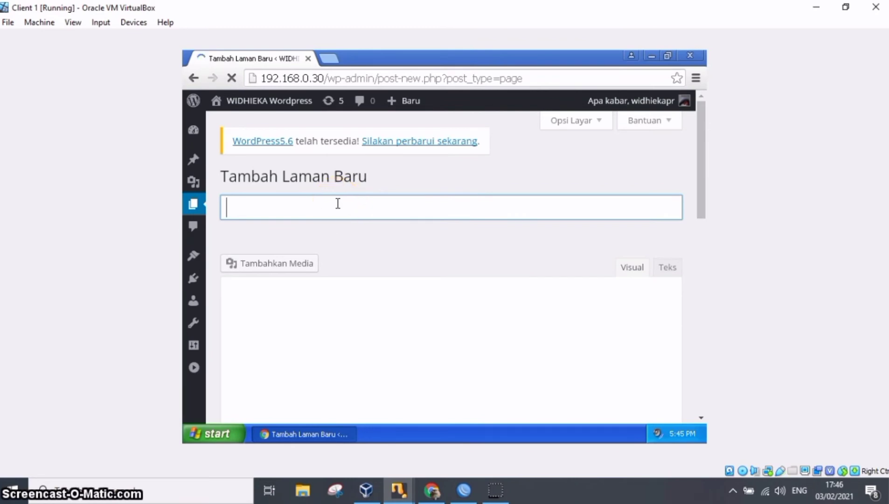
{"action": "type", "text": "Laman"}
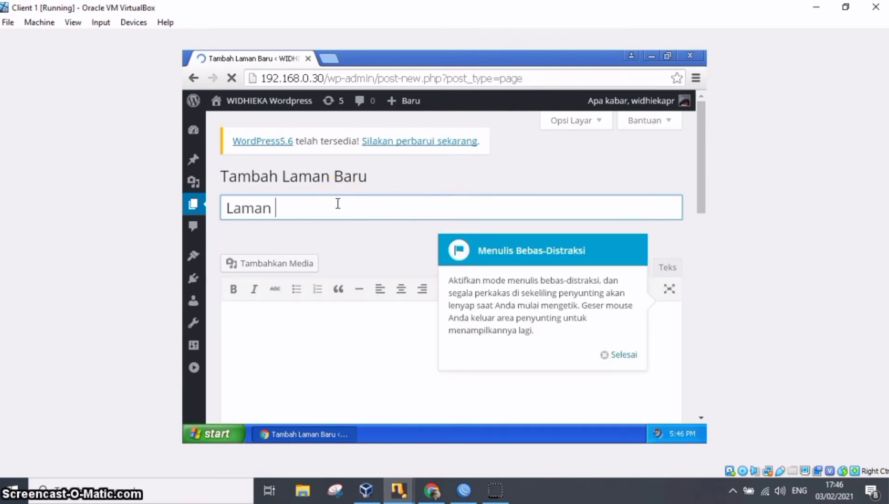
{"action": "type", "text": " 1"}
Start the body of the Laman 1 page with a 'Nama :' line giving the student's full name.
{"action": "left_click", "coordinate": [357, 327]}
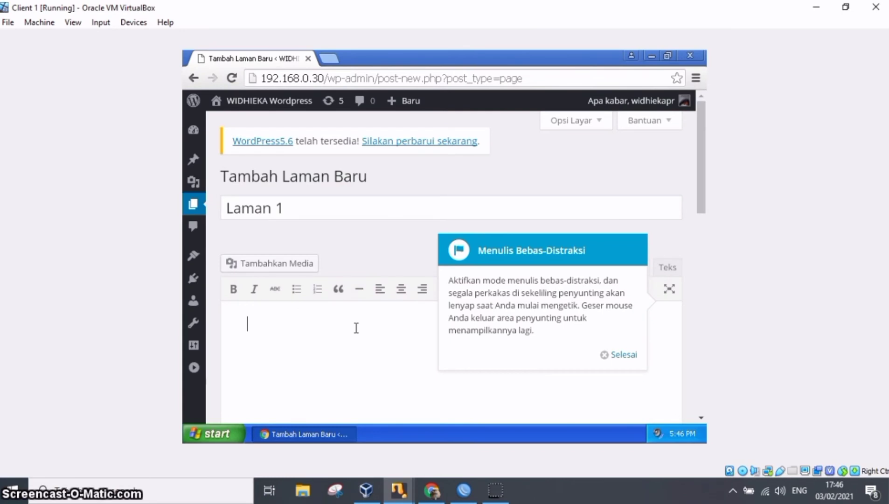
{"action": "type", "text": "Nama :"}
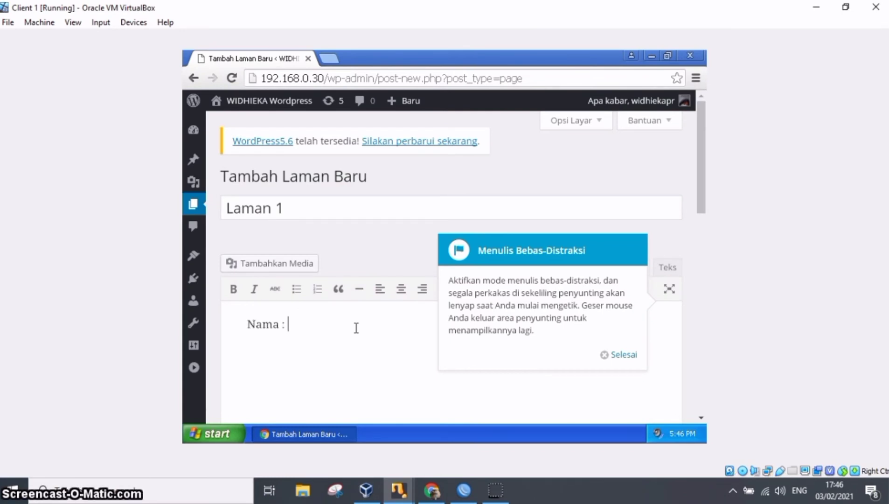
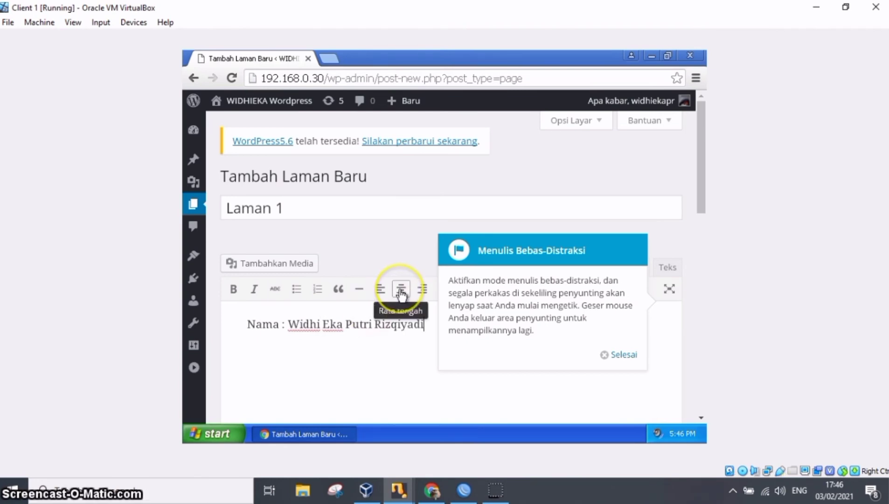
{"action": "key", "text": "Return"}
Add the lines 'Kelas : XII TKJ 1' and 'No. Absen : 30' below the name line.
{"action": "left_click_drag", "start_coordinate": [707, 194], "coordinate": [709, 237]}
{"action": "left_click", "coordinate": [625, 233]}
{"action": "left_click", "coordinate": [578, 230]}
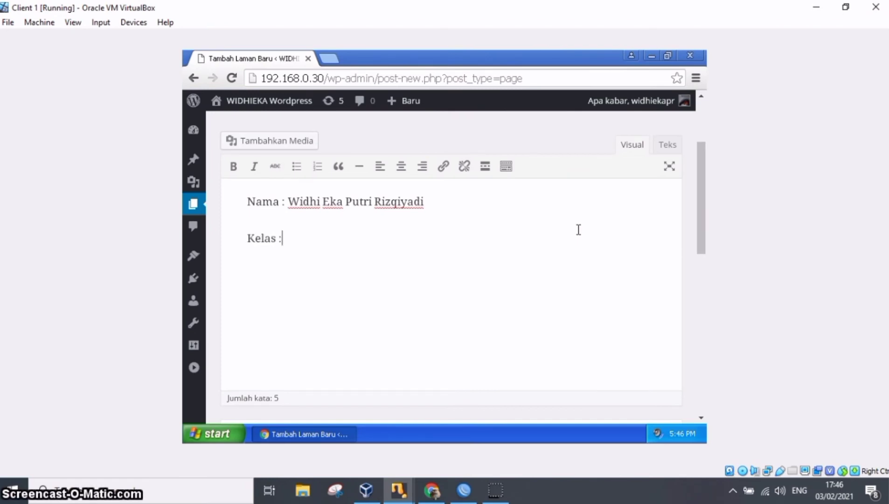
{"action": "type", "text": "Kelas : C"}
{"action": "key", "text": "BackSpace"}
{"action": "type", "text": "XII TKJ 1"}
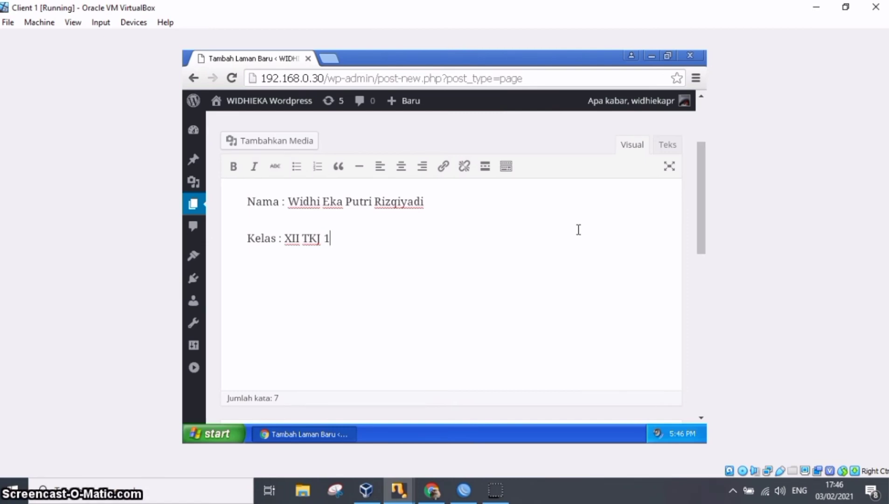
{"action": "key", "text": "Return"}
{"action": "type", "text": "No"}
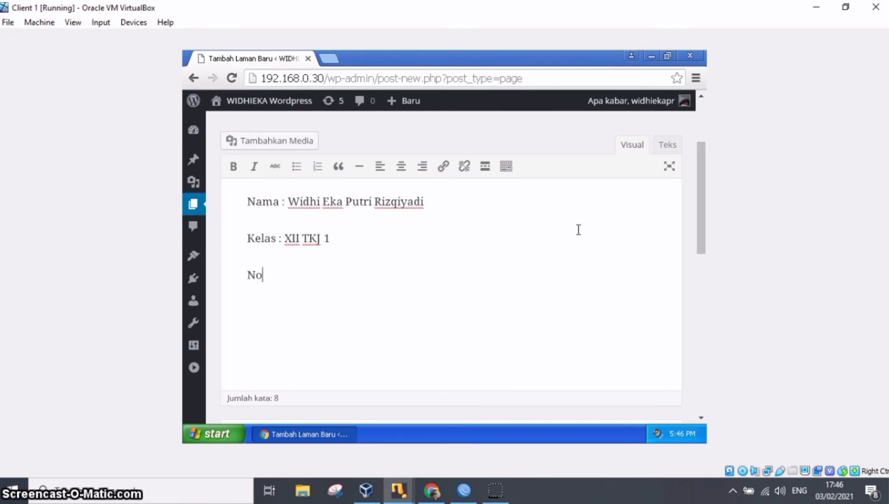
{"action": "type", "text": ". Absen :"}
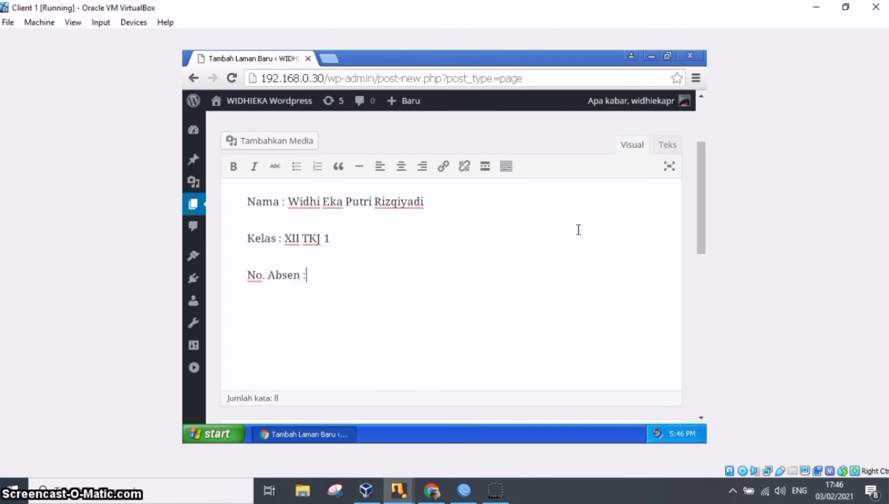
{"action": "type", "text": " 30"}
Insert the greeting 'Assalamualaikum' as a separate line above the name line in the page body.
{"action": "scroll", "coordinate": [579, 229], "scroll_direction": "up", "scroll_amount": 1}
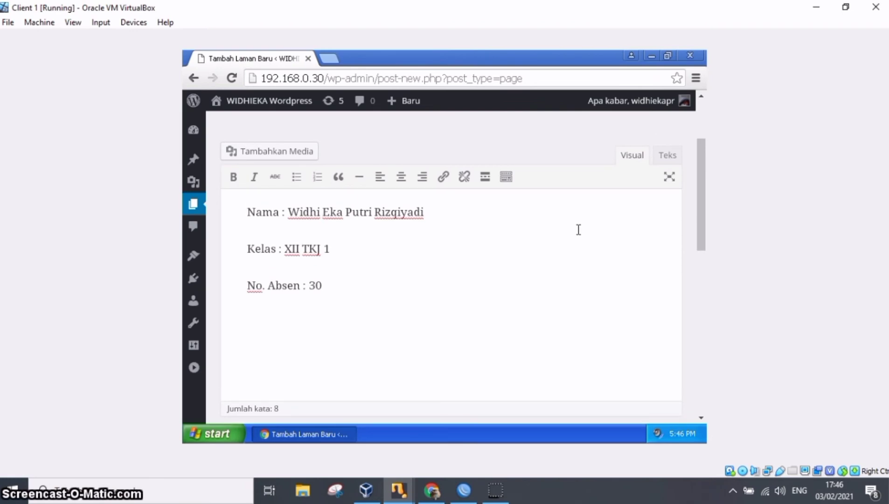
{"action": "key", "text": "Return"}
{"action": "key", "text": "Up"}
{"action": "type", "text": "Assa"}
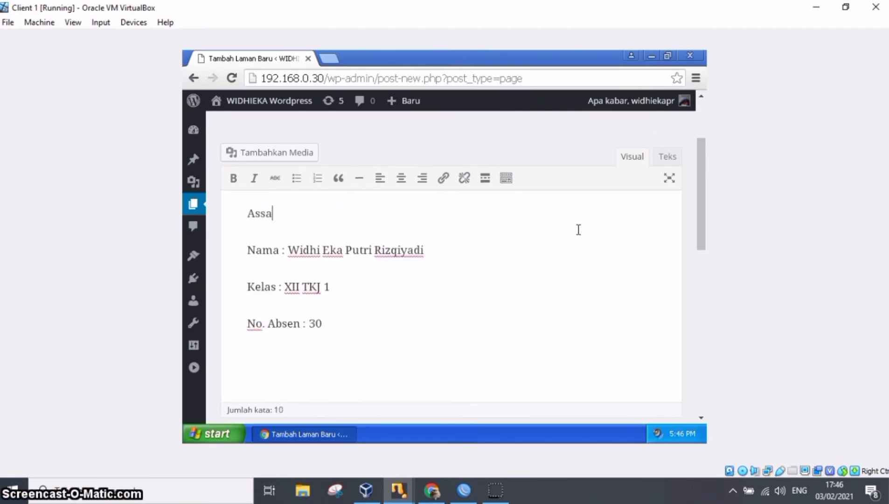
{"action": "type", "text": "lamualaikum"}
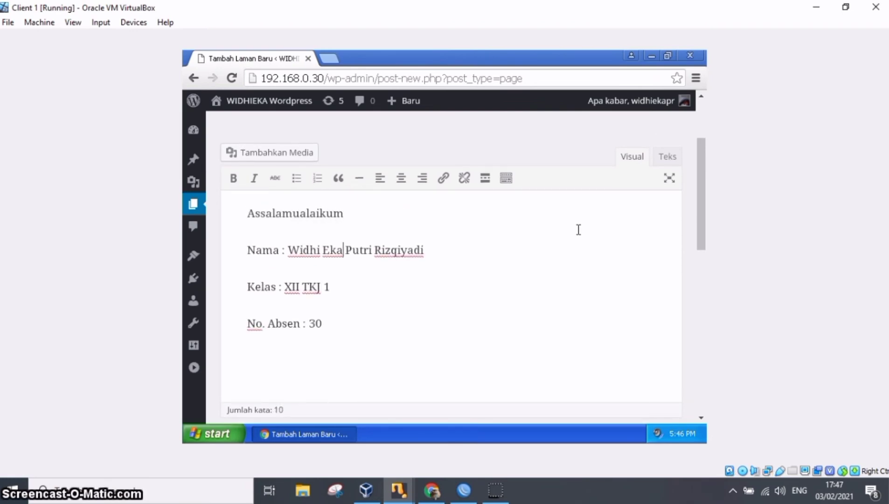
{"action": "key", "text": "Return"}
Publish the Laman 1 page with its default status, visibility and page attributes.
{"action": "scroll", "coordinate": [578, 230], "scroll_direction": "down", "scroll_amount": 2}
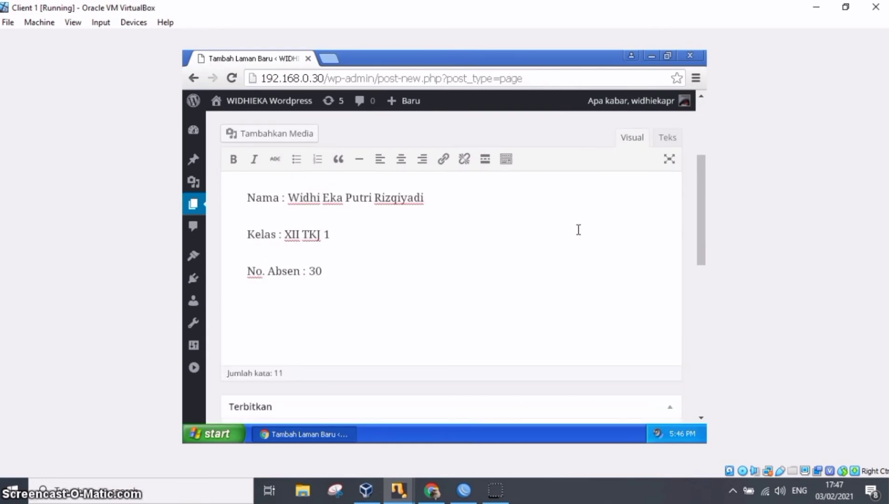
{"action": "left_click_drag", "start_coordinate": [701, 237], "coordinate": [704, 317]}
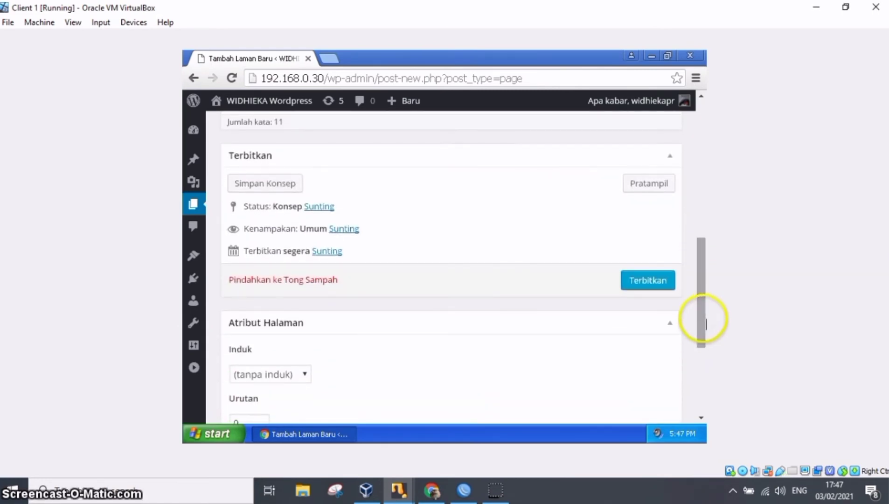
{"action": "left_click", "coordinate": [663, 281]}
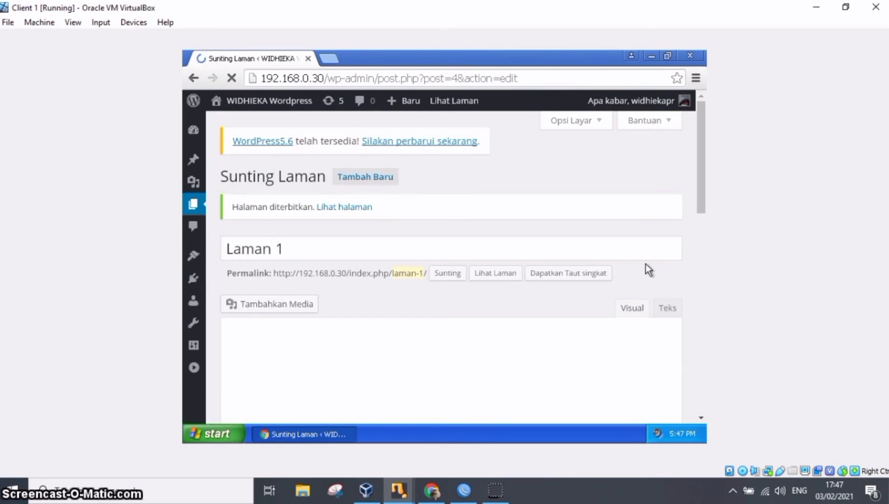
{"action": "left_click", "coordinate": [595, 273]}
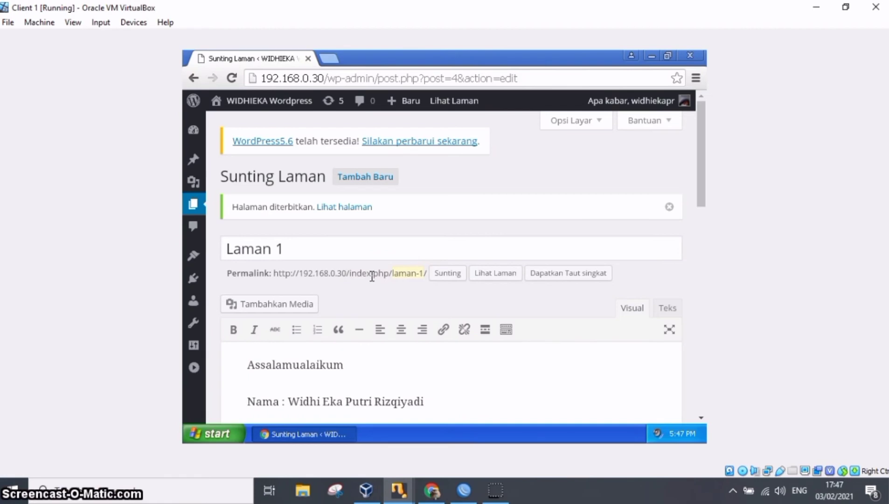
View the published Laman 1 page on the site and go back to the WordPress administration.
{"action": "left_click", "coordinate": [489, 272]}
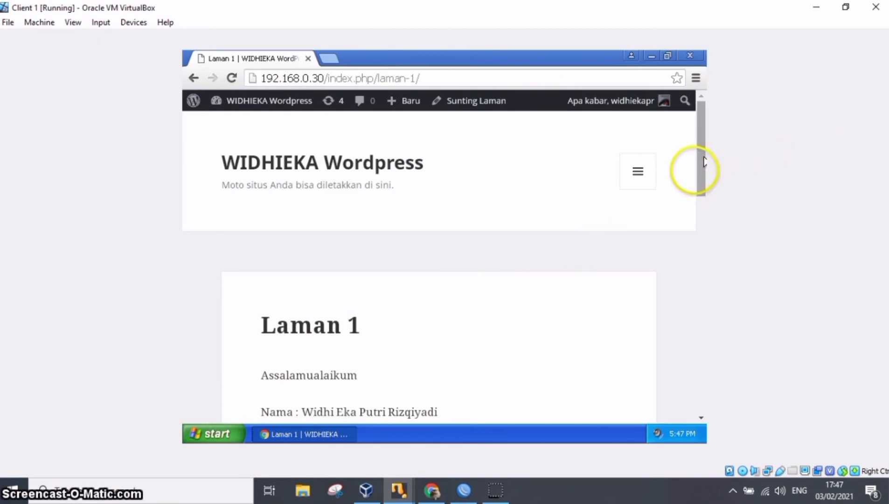
{"action": "left_click_drag", "start_coordinate": [703, 176], "coordinate": [695, 130]}
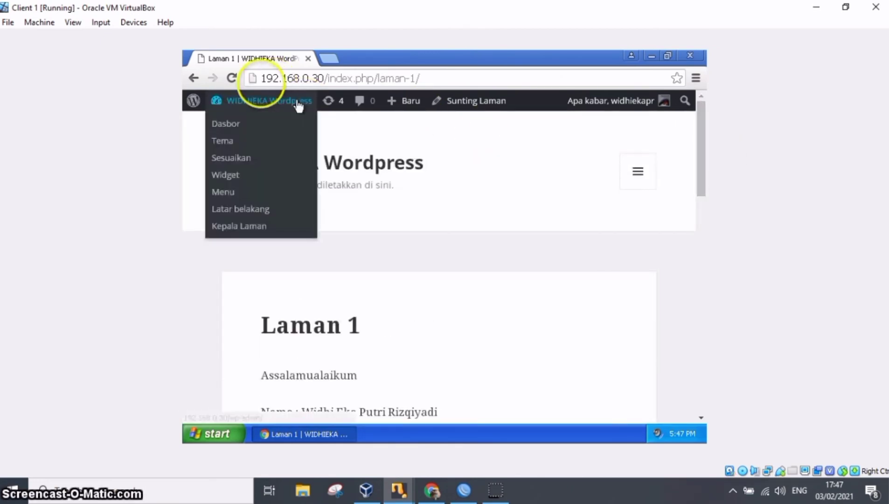
{"action": "left_click", "coordinate": [193, 78]}
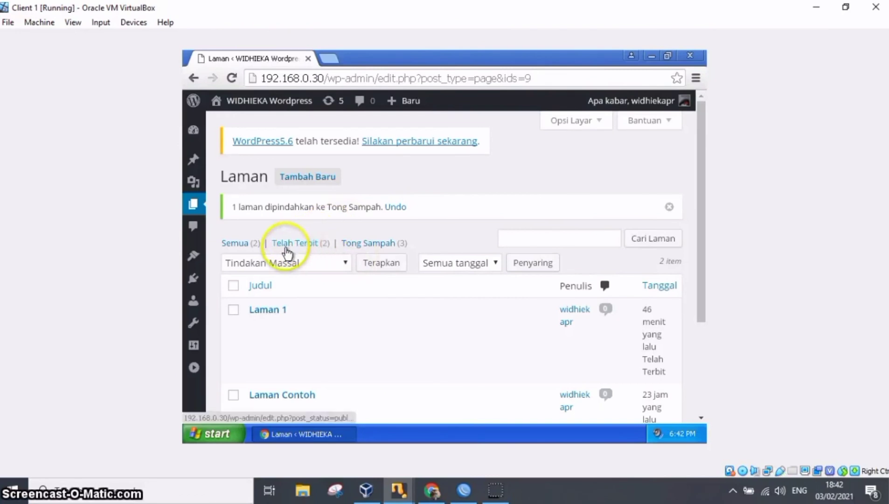
Add a new page titled 'Laman 2' and start its body with the line 'Hello!'.
{"action": "left_click", "coordinate": [308, 179]}
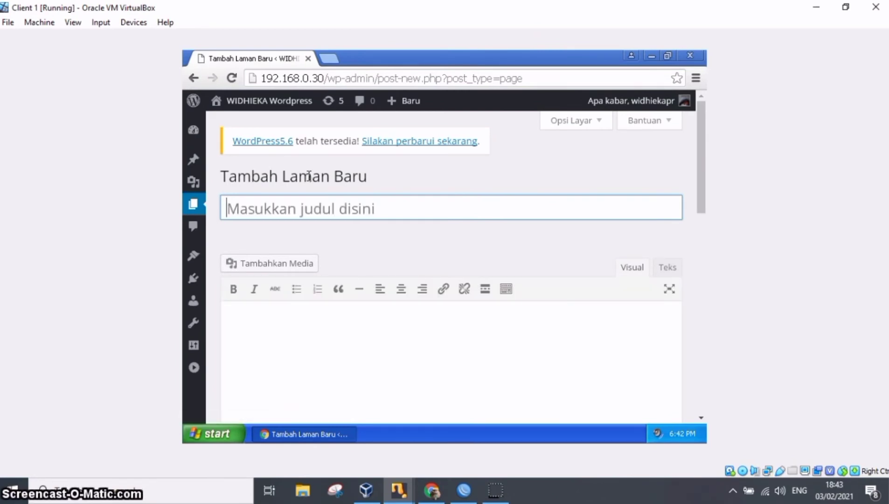
{"action": "type", "text": "Laman 2"}
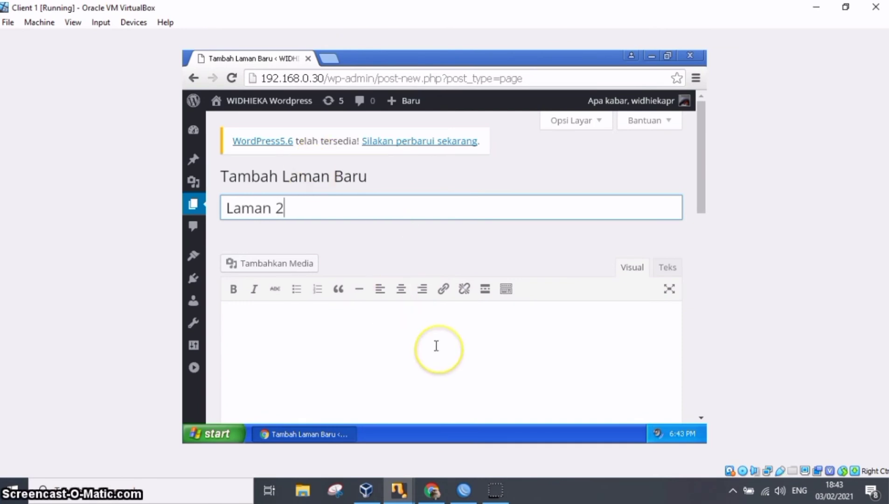
{"action": "left_click", "coordinate": [390, 333]}
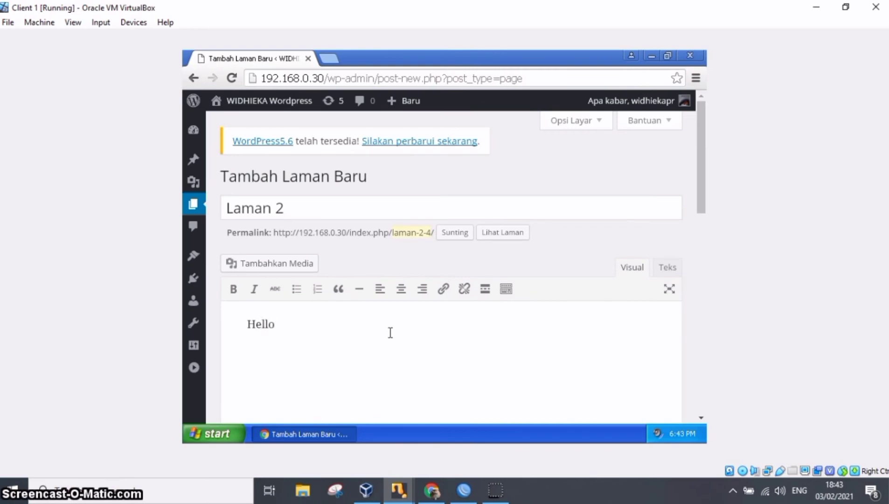
{"action": "type", "text": "Hello!"}
{"action": "key", "text": "Return"}
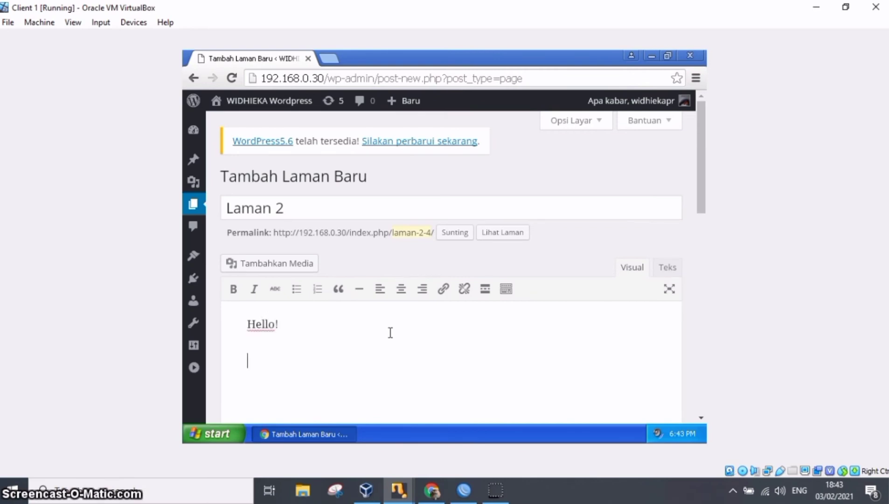
Upload the nct2020 image from the Downloads folder as media for the Laman 2 page.
{"action": "left_click", "coordinate": [295, 269]}
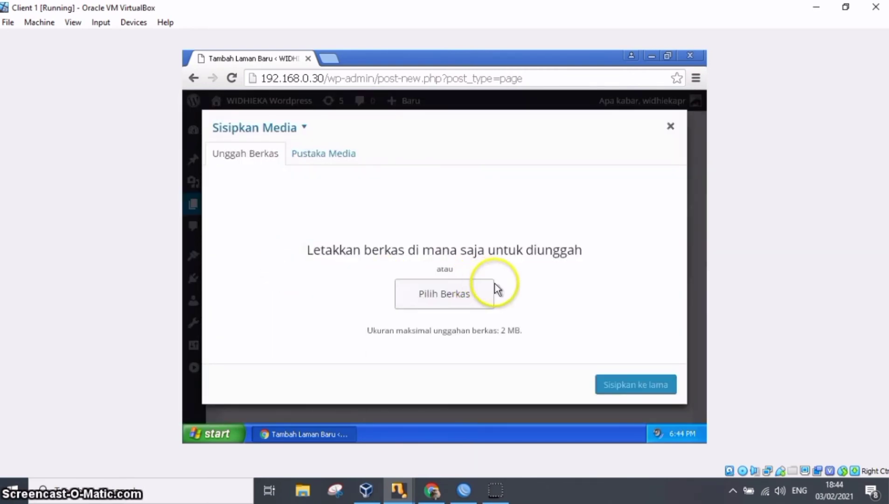
{"action": "left_click", "coordinate": [480, 294]}
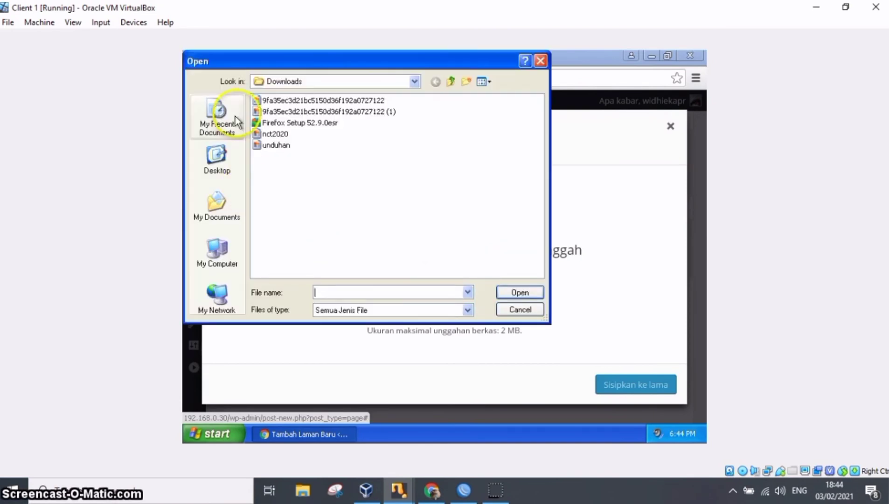
{"action": "double_click", "coordinate": [276, 135]}
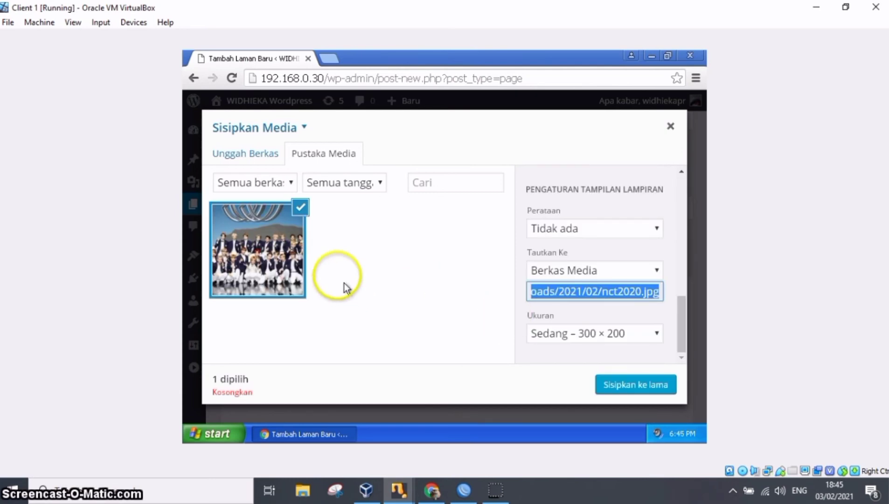
Change the uploaded image's title to 'Gambar NCT2020' and insert it into the page at medium size, 300 × 200.
{"action": "left_click", "coordinate": [611, 300]}
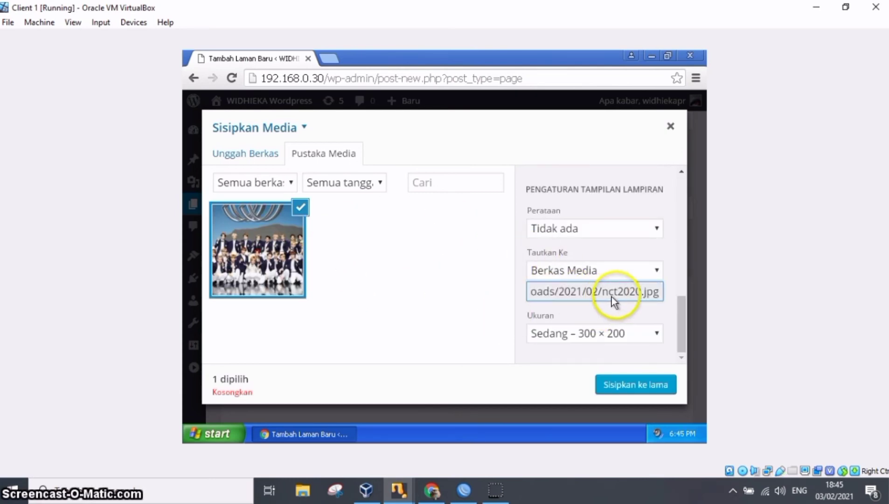
{"action": "scroll", "coordinate": [681, 312], "scroll_direction": "up", "scroll_amount": 1}
{"action": "left_click_drag", "start_coordinate": [682, 309], "coordinate": [695, 257]}
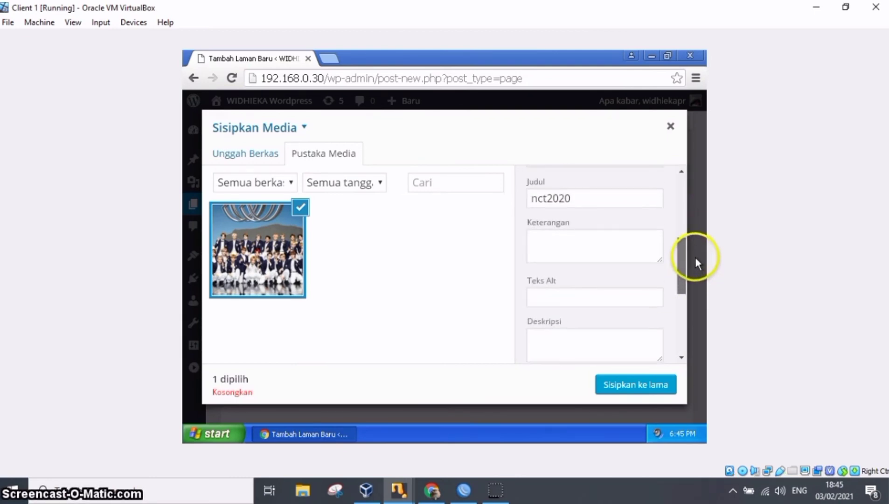
{"action": "left_click", "coordinate": [636, 199]}
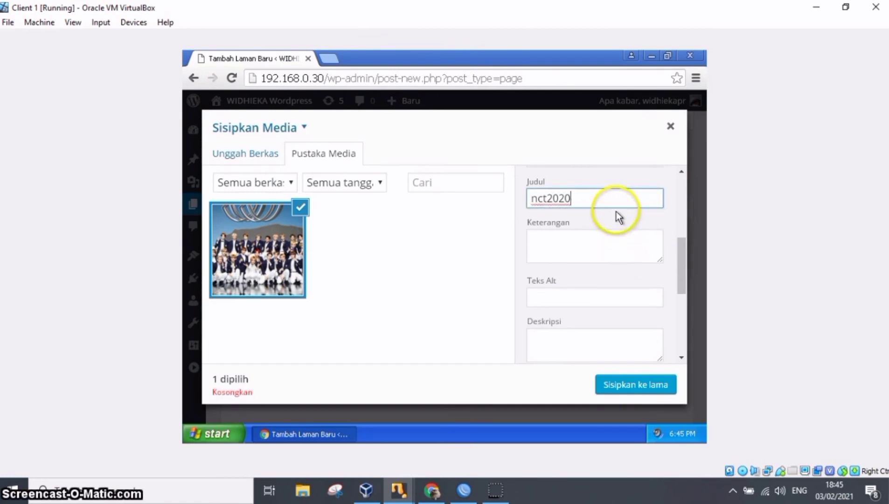
{"action": "key", "text": "BackSpace"}
{"action": "key", "text": "BackSpace"}
{"action": "key", "text": "BackSpace"}
{"action": "key", "text": "BackSpace"}
{"action": "key", "text": "BackSpace"}
{"action": "key", "text": "BackSpace"}
{"action": "key", "text": "BackSpace"}
{"action": "type", "text": "Gambar NCT"}
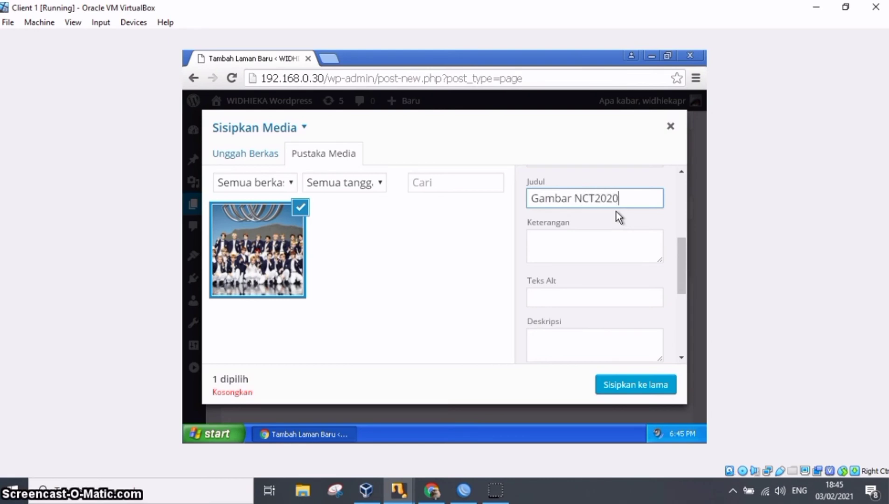
{"action": "left_click_drag", "start_coordinate": [683, 261], "coordinate": [691, 361]}
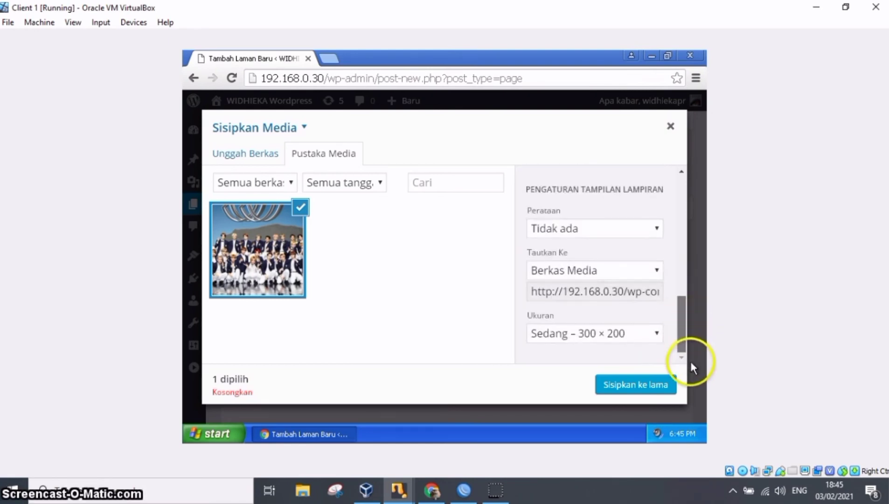
{"action": "left_click", "coordinate": [671, 387]}
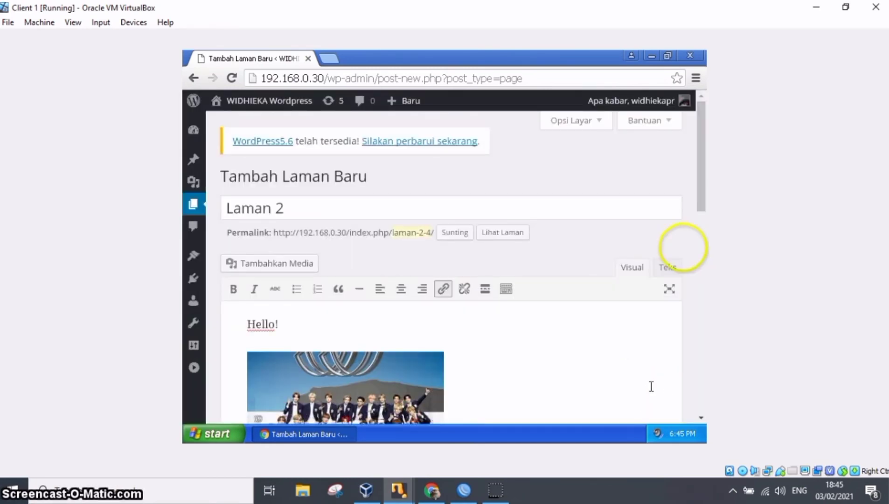
Add the line 'Bye bye' below the image in the Laman 2 body.
{"action": "left_click_drag", "start_coordinate": [701, 190], "coordinate": [708, 227]}
{"action": "left_click", "coordinate": [578, 254]}
{"action": "key", "text": "Return"}
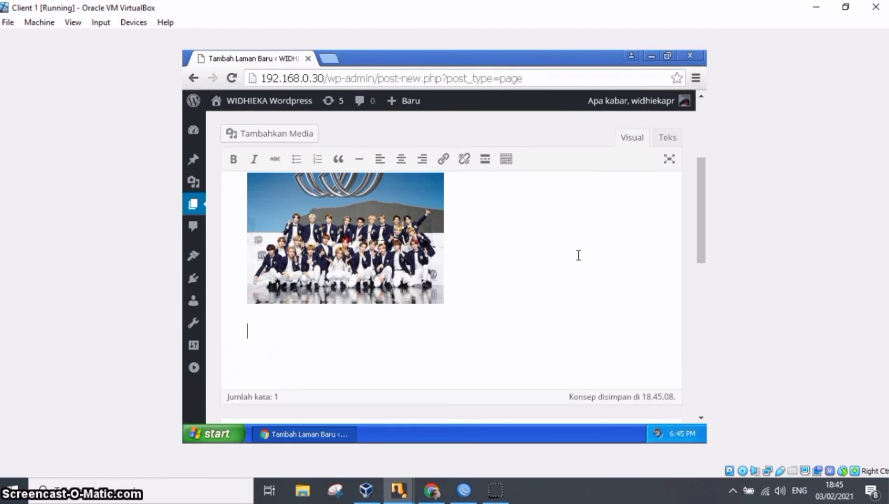
{"action": "mouse_move", "coordinate": [707, 248]}
{"action": "left_mouse_down"}
{"action": "mouse_move", "coordinate": [698, 203]}
{"action": "mouse_move", "coordinate": [704, 251]}
{"action": "left_mouse_up"}
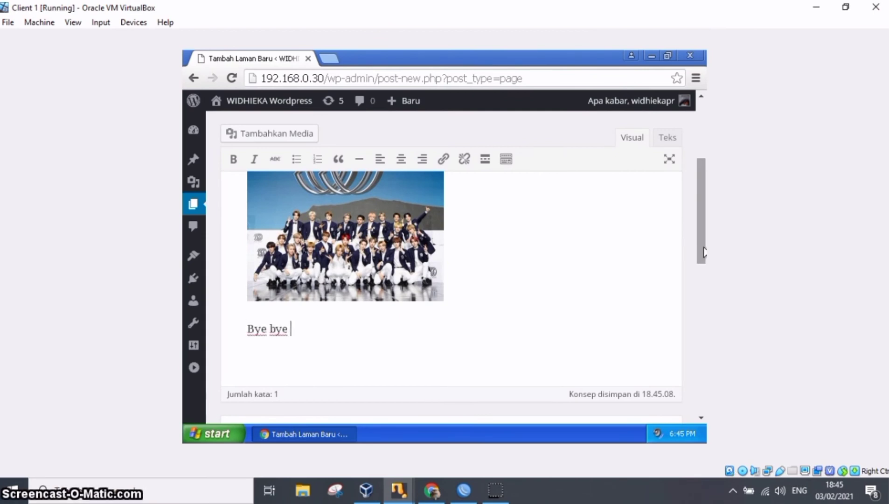
Publish the Laman 2 page and view it on the site.
{"action": "left_click_drag", "start_coordinate": [705, 242], "coordinate": [703, 346]}
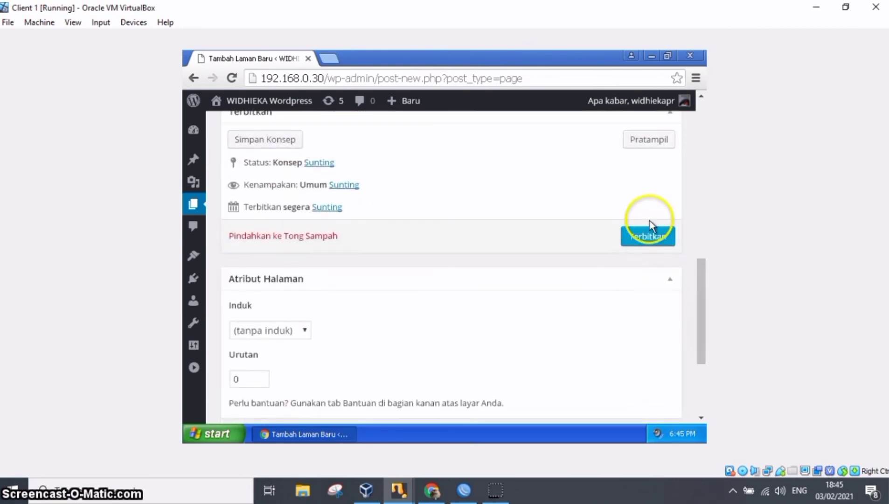
{"action": "left_click", "coordinate": [651, 237]}
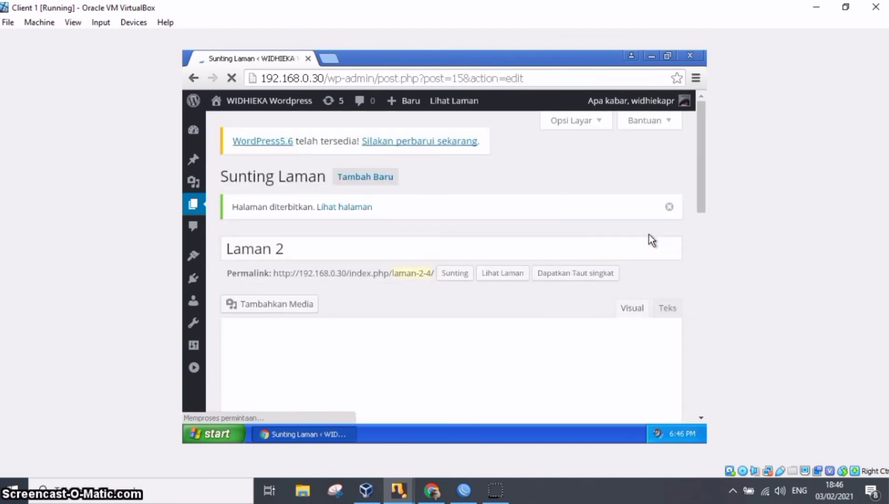
{"action": "left_click", "coordinate": [504, 273]}
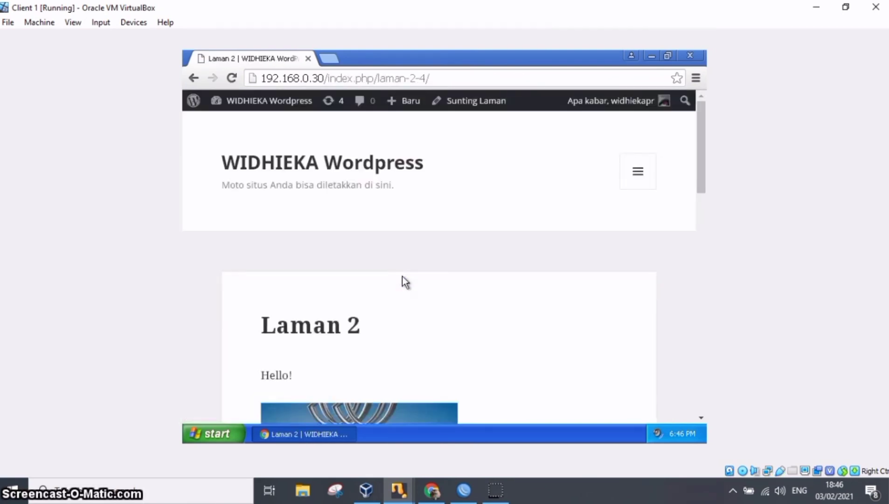
{"action": "left_click_drag", "start_coordinate": [703, 172], "coordinate": [666, 75]}
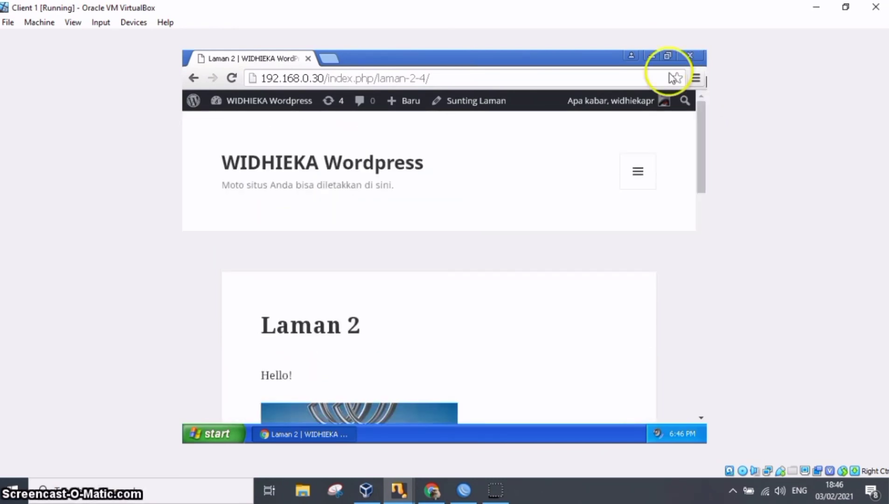
Add a new page titled 'Laman 3' and start its body with the line 'Tabel'.
{"action": "left_click", "coordinate": [194, 78]}
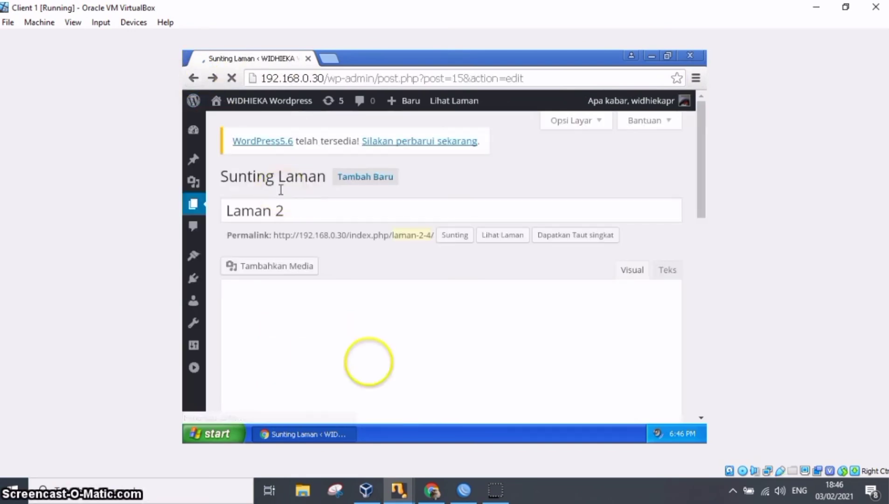
{"action": "mouse_move", "coordinate": [203, 211]}
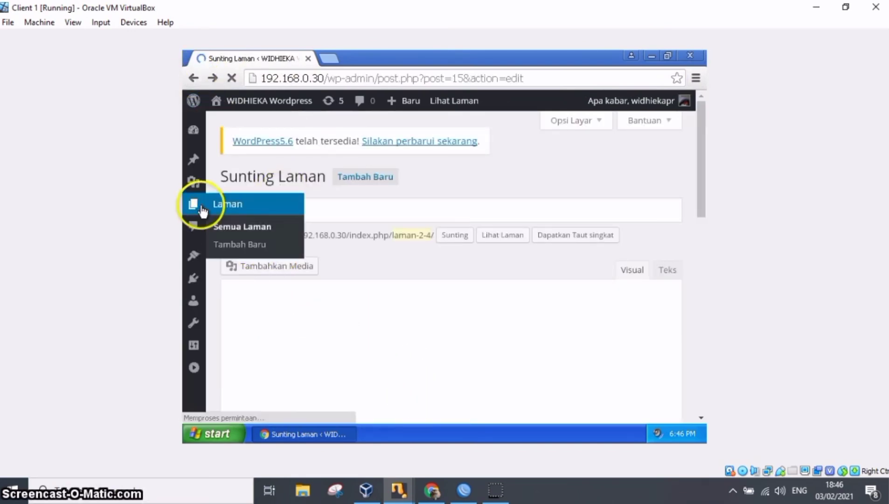
{"action": "left_click", "coordinate": [223, 228]}
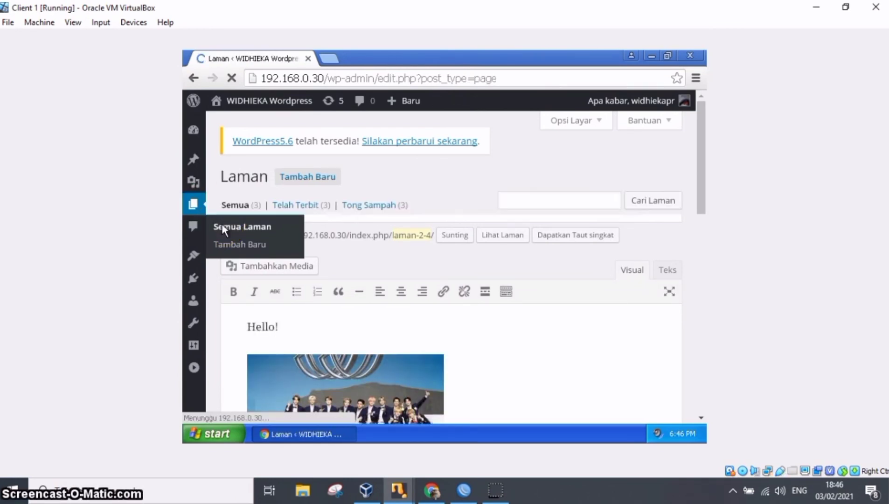
{"action": "left_click", "coordinate": [307, 180]}
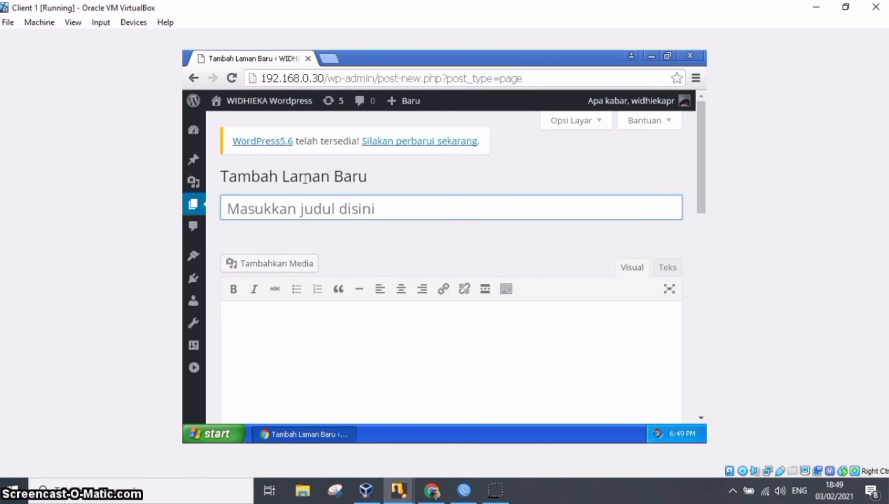
{"action": "type", "text": "Laman 3"}
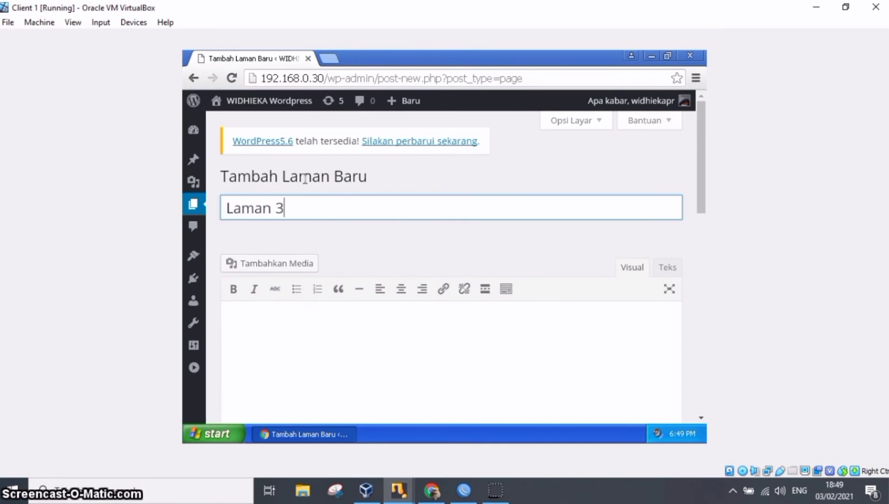
{"action": "left_click", "coordinate": [425, 312]}
{"action": "type", "text": "Tabel"}
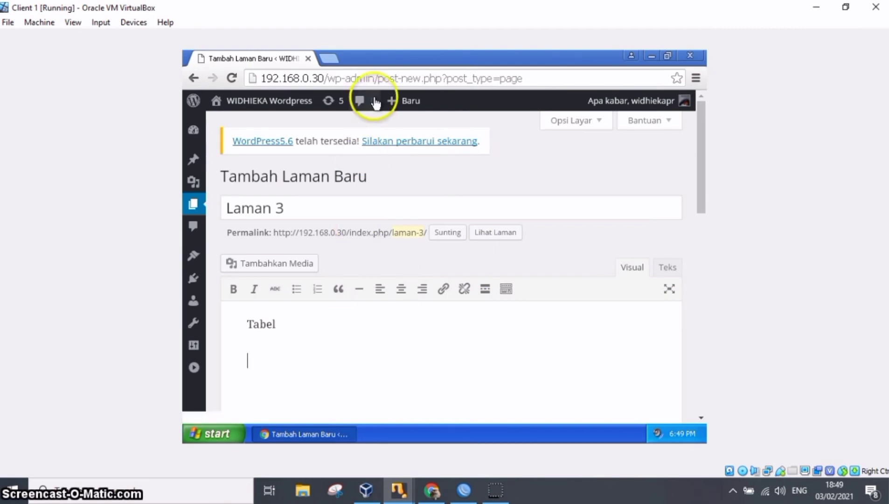
Search in a new tab for 'cara membuat tabel di wordpress tanpa plugin' and find the HTML table code in the Qwords article.
{"action": "left_click", "coordinate": [324, 59]}
{"action": "type", "text": "c"}
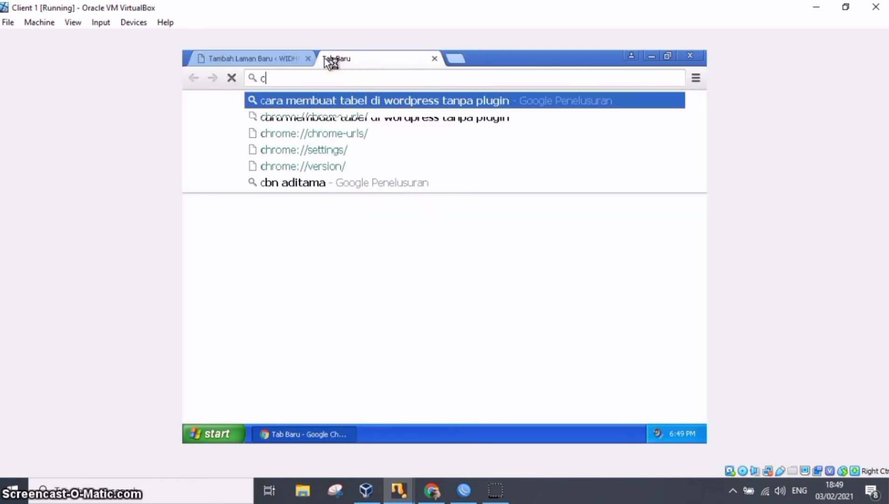
{"action": "key", "text": "Right"}
{"action": "key", "text": "Return"}
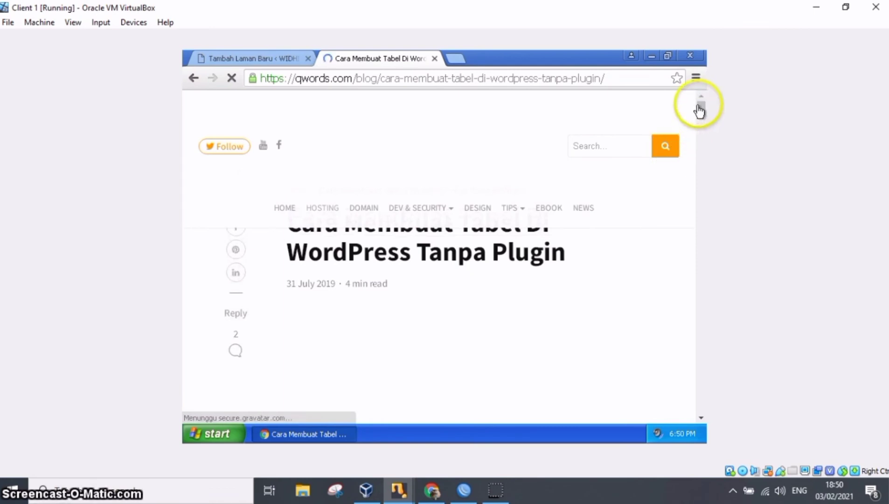
{"action": "left_click_drag", "start_coordinate": [704, 108], "coordinate": [707, 171]}
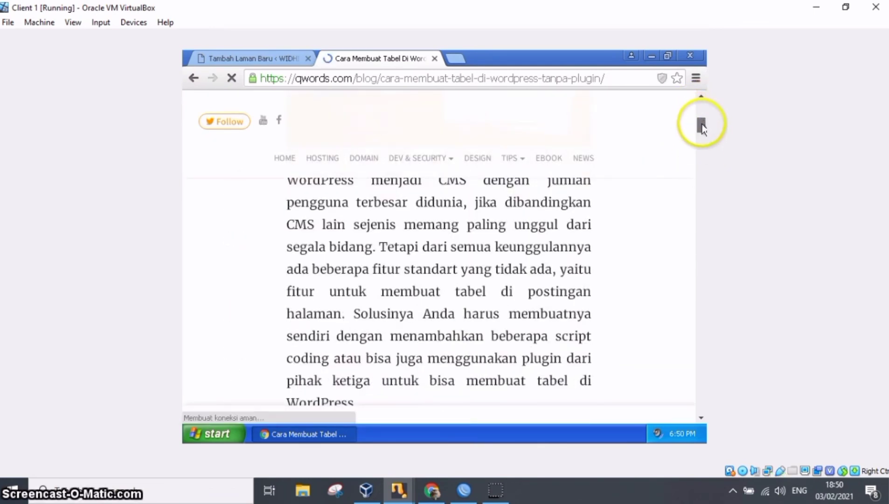
{"action": "left_click_drag", "start_coordinate": [702, 137], "coordinate": [702, 133]}
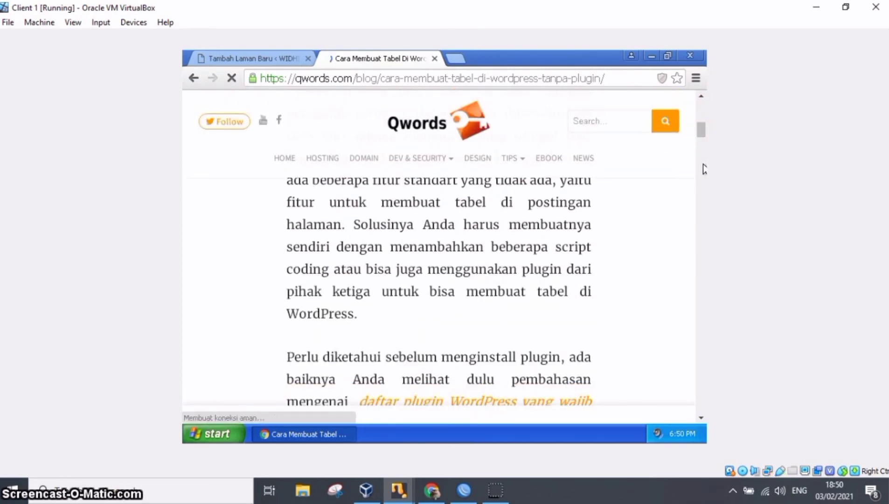
{"action": "left_click_drag", "start_coordinate": [700, 129], "coordinate": [703, 193]}
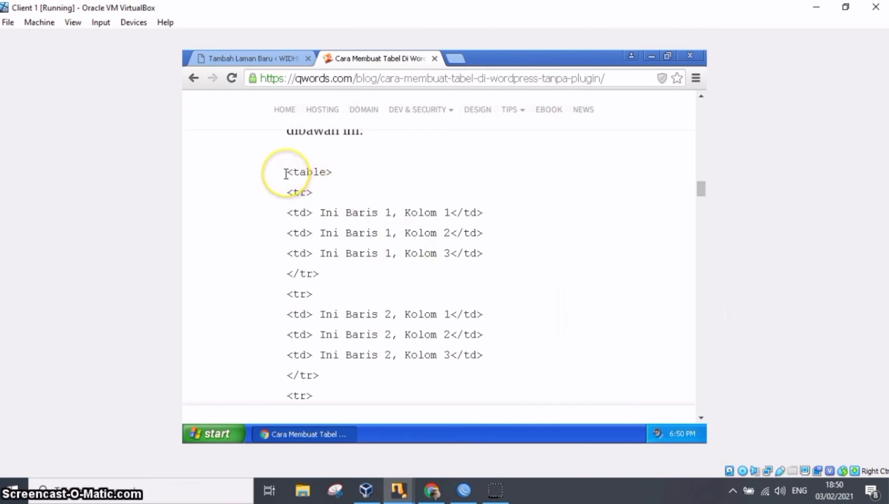
Copy the article's code from <table> through the first </tr> and paste it below 'Tabel' in the Laman 3 text (HTML) editor.
{"action": "left_click_drag", "start_coordinate": [286, 173], "coordinate": [339, 267]}
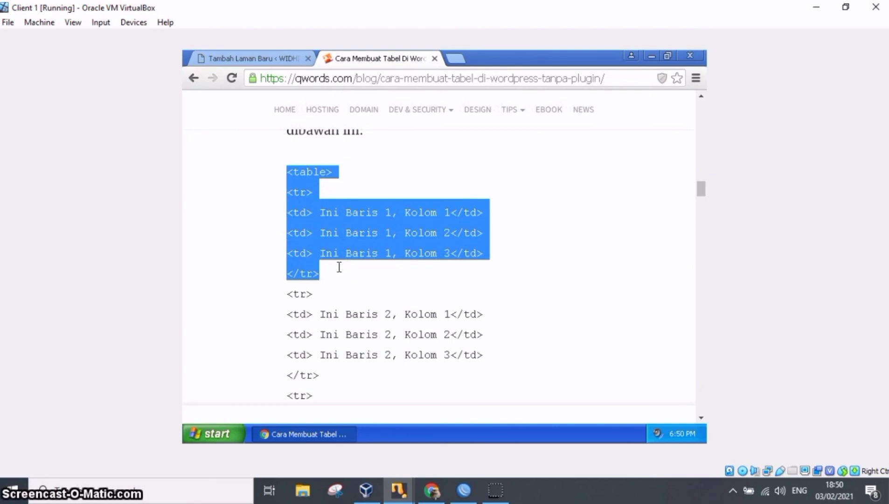
{"action": "right_click", "coordinate": [311, 274]}
{"action": "left_click", "coordinate": [320, 282]}
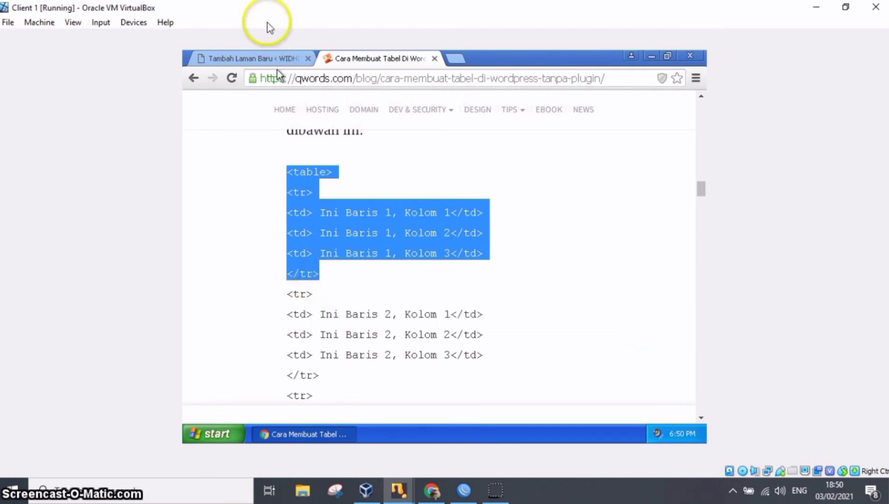
{"action": "left_click", "coordinate": [254, 58]}
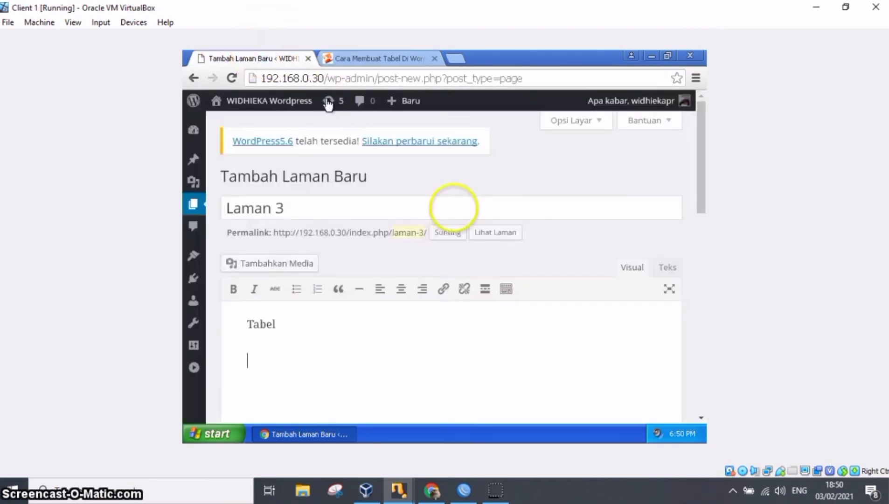
{"action": "left_click", "coordinate": [668, 267]}
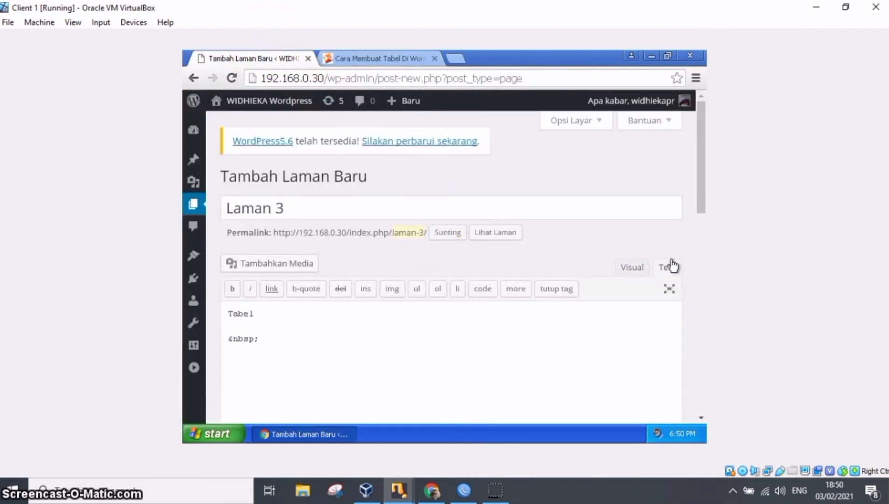
{"action": "left_click", "coordinate": [538, 345]}
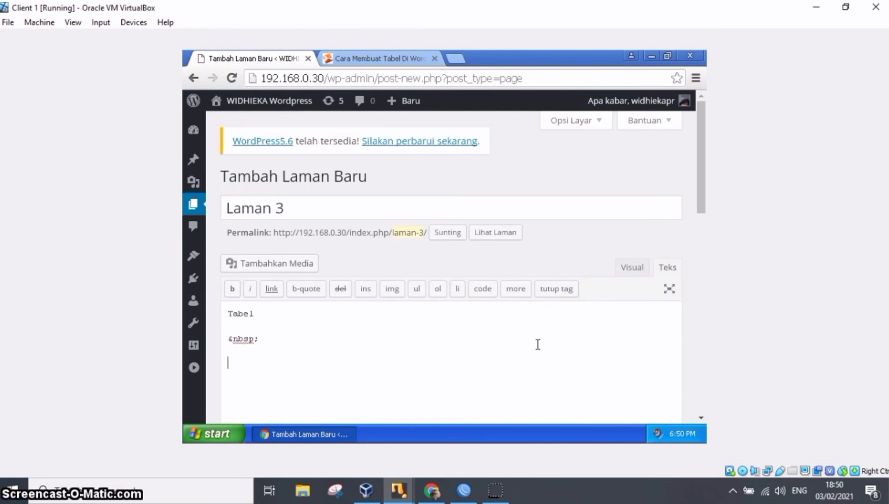
{"action": "key", "text": "ctrl+v"}
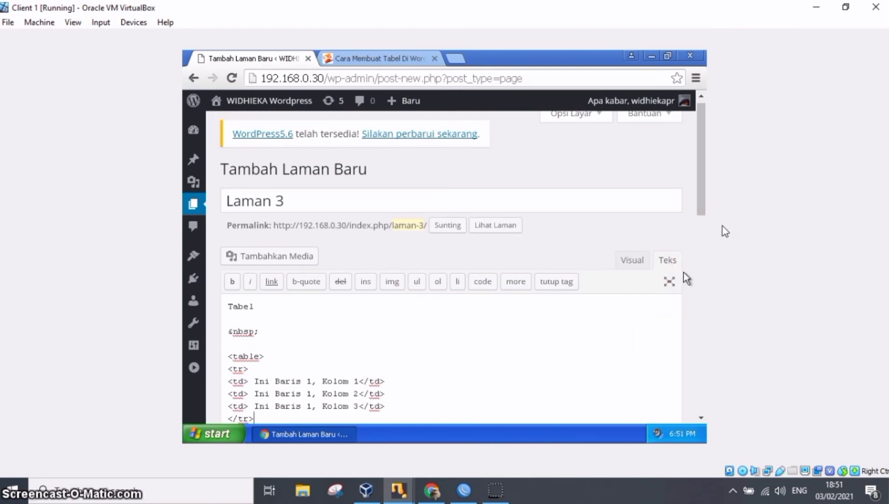
{"action": "key", "text": "Return"}
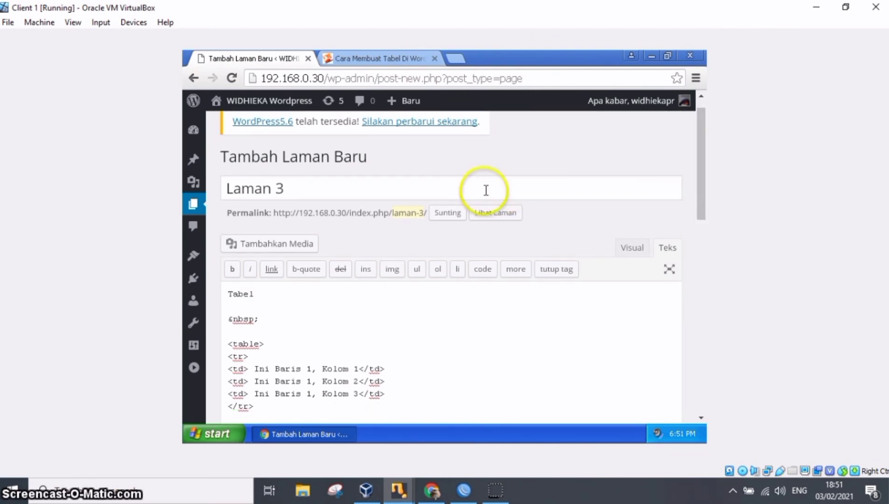
Replace the placeholder text in the row's three cells with the first three parts of the person's full name, one per cell.
{"action": "key", "text": "Up"}
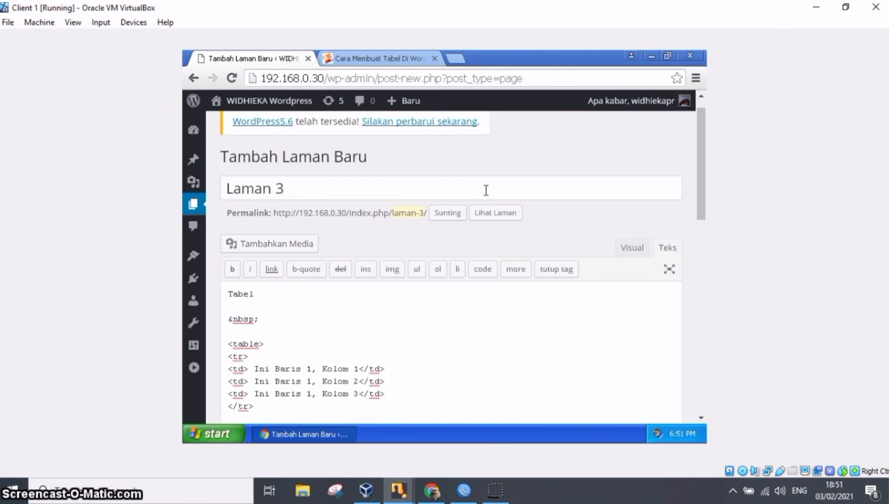
{"action": "key", "text": "shift+Right"}
{"action": "key", "text": "shift+Right"}
{"action": "key", "text": "shift+Right"}
{"action": "key", "text": "shift+Right"}
{"action": "key", "text": "shift+Right"}
{"action": "key", "text": "shift+Right"}
{"action": "key", "text": "shift+Right"}
{"action": "key", "text": "shift+Right"}
{"action": "key", "text": "shift+Right"}
{"action": "key", "text": "shift+Right"}
{"action": "key", "text": "shift+Right"}
{"action": "key", "text": "shift+Right"}
{"action": "key", "text": "shift+Right"}
{"action": "key", "text": "shift+Right"}
{"action": "key", "text": "shift+Right"}
{"action": "key", "text": "shift+Right"}
{"action": "key", "text": "shift+Right"}
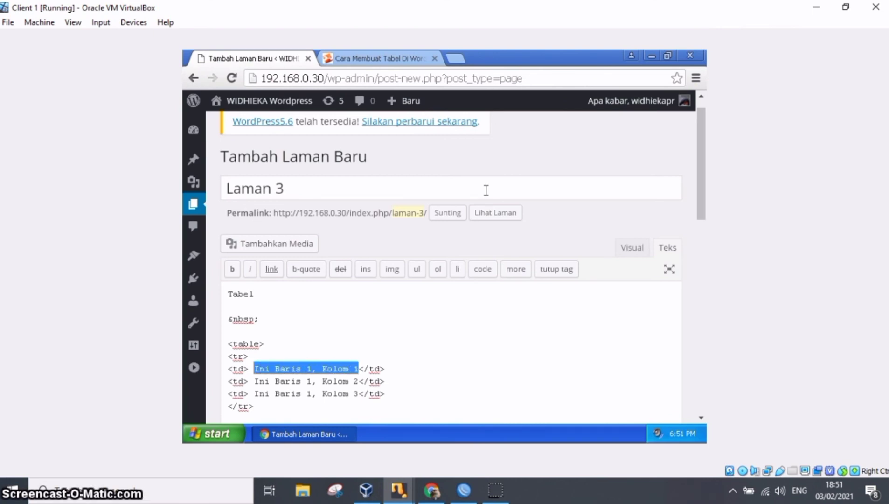
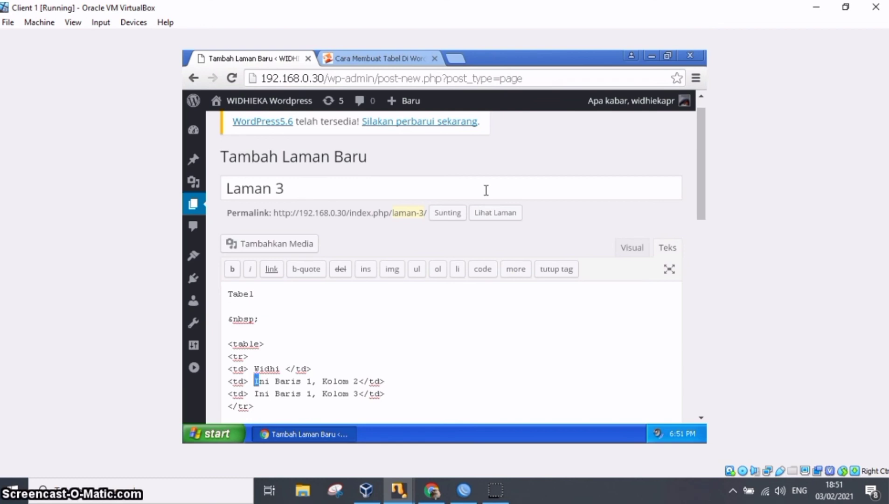
{"action": "key", "text": "shift+Right"}
{"action": "key", "text": "shift+Right"}
{"action": "key", "text": "shift+Right"}
{"action": "key", "text": "shift+Right"}
{"action": "key", "text": "shift+Right"}
{"action": "key", "text": "shift+Right"}
{"action": "key", "text": "shift+Right"}
{"action": "key", "text": "shift+Right"}
{"action": "key", "text": "shift+Right"}
{"action": "key", "text": "shift+Right"}
{"action": "key", "text": "shift+Right"}
{"action": "key", "text": "shift+Right"}
{"action": "key", "text": "shift+Right"}
{"action": "key", "text": "shift+Right"}
{"action": "key", "text": "shift+Right"}
{"action": "key", "text": "shift+Right"}
{"action": "key", "text": "shift+Right"}
{"action": "key", "text": "shift+Right"}
{"action": "key", "text": "shift+Right"}
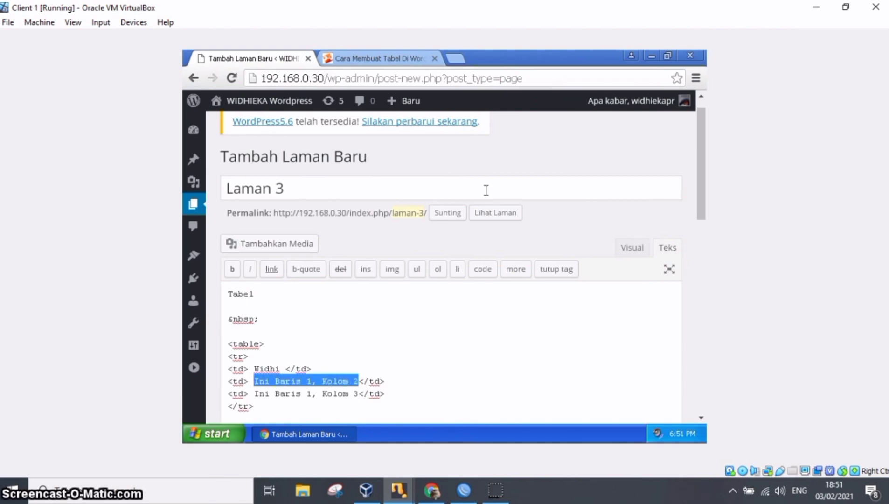
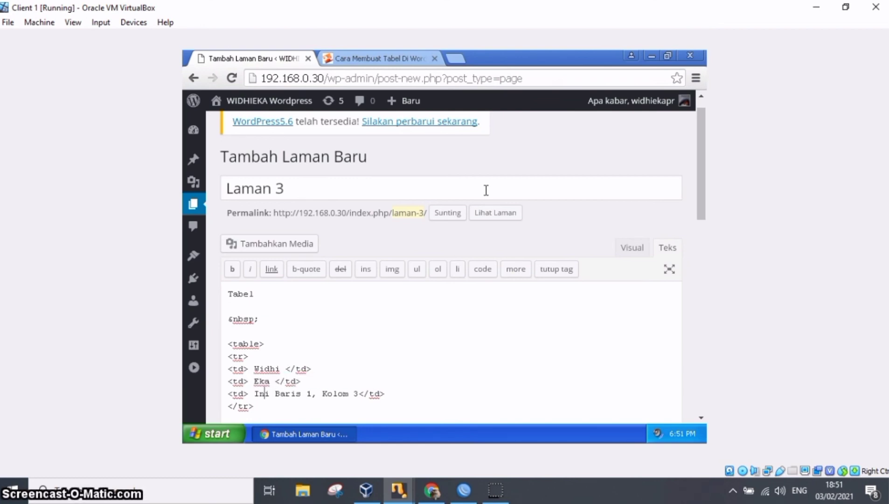
{"action": "key", "text": "shift+Right"}
{"action": "key", "text": "shift+Right"}
{"action": "key", "text": "shift+Right"}
{"action": "key", "text": "shift+Right"}
{"action": "key", "text": "shift+Right"}
{"action": "key", "text": "shift+Right"}
{"action": "key", "text": "shift+Right"}
{"action": "key", "text": "shift+Right"}
{"action": "key", "text": "shift+Right"}
{"action": "key", "text": "shift+Right"}
{"action": "key", "text": "shift+Right"}
{"action": "key", "text": "shift+Right"}
{"action": "key", "text": "shift+Right"}
{"action": "key", "text": "shift+Right"}
{"action": "key", "text": "shift+Right"}
{"action": "key", "text": "shift+Right"}
{"action": "key", "text": "shift+Right"}
{"action": "key", "text": "shift+Right"}
{"action": "key", "text": "shift+Right"}
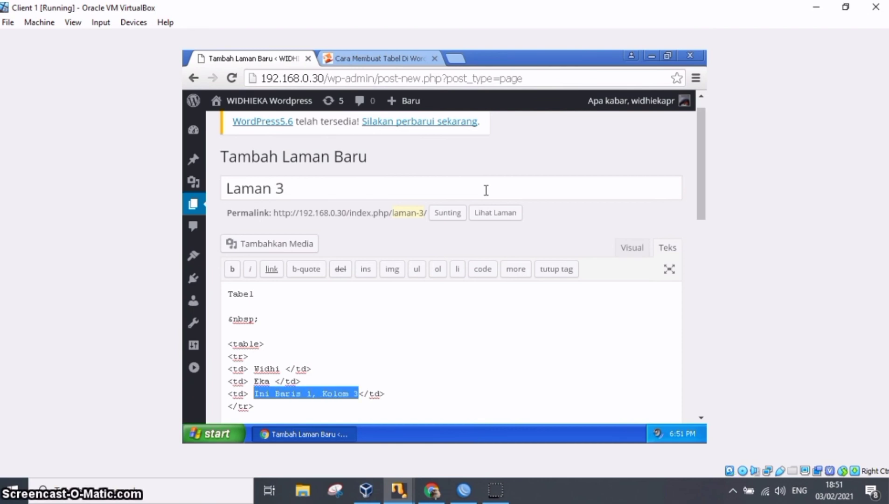
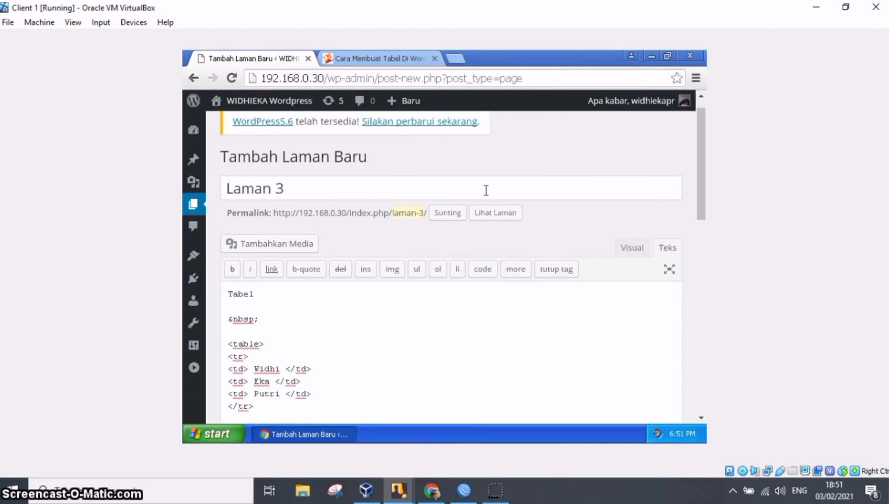
Duplicate the third cell as a fourth cell holding the person's last name, and start a new line below the row's closing tag.
{"action": "key", "text": "Home"}
{"action": "key", "text": "shift+End"}
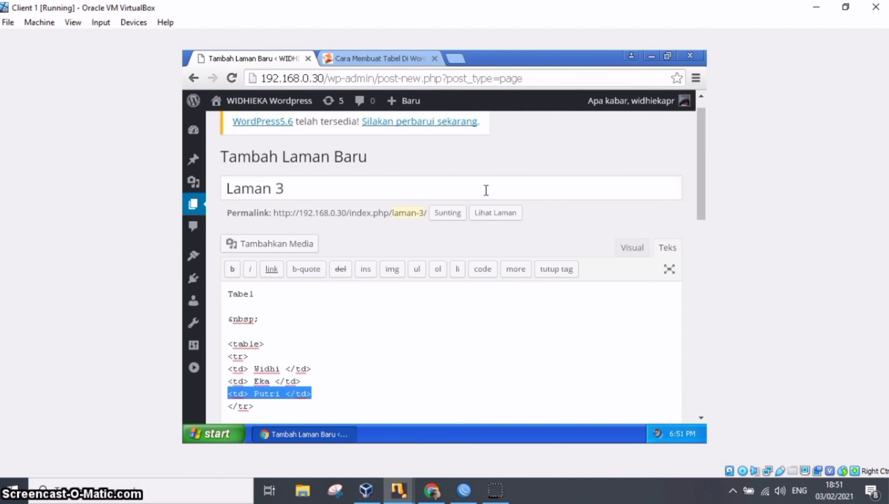
{"action": "key", "text": "End"}
{"action": "key", "text": "Return"}
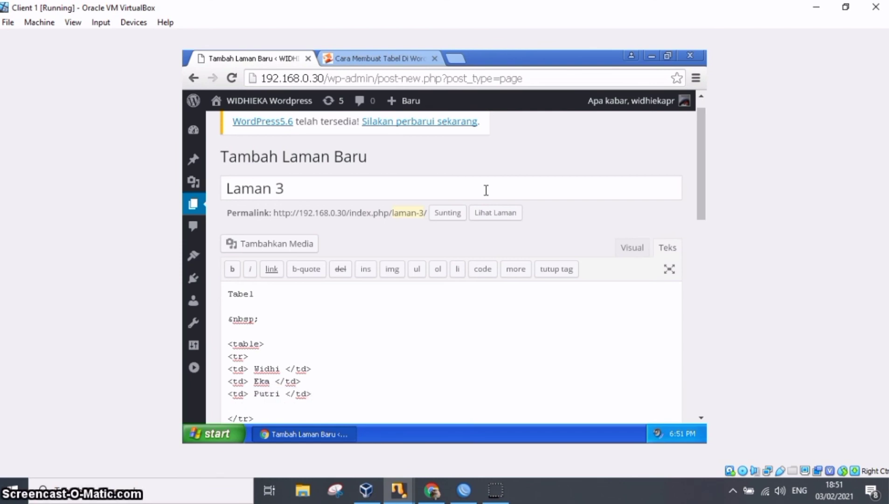
{"action": "key", "text": "ctrl+v"}
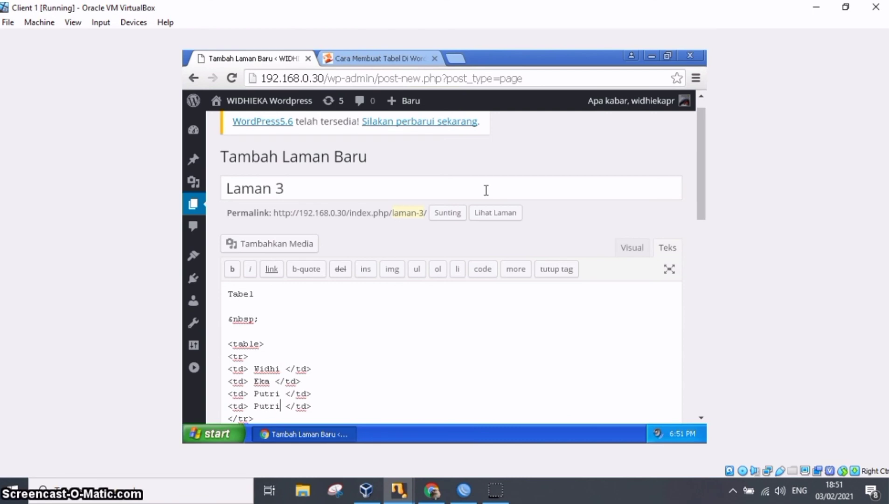
{"action": "key", "text": "BackSpace"}
{"action": "key", "text": "BackSpace"}
{"action": "key", "text": "BackSpace"}
{"action": "key", "text": "BackSpace"}
{"action": "key", "text": "BackSpace"}
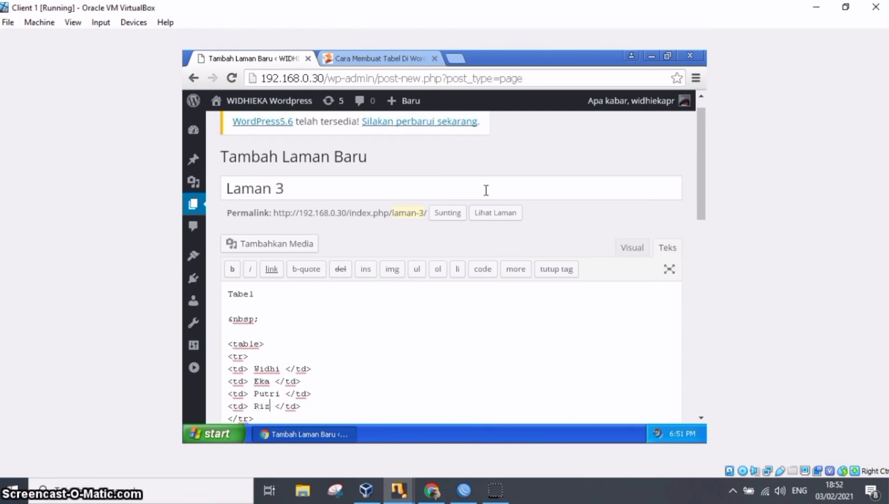
{"action": "key", "text": "Down"}
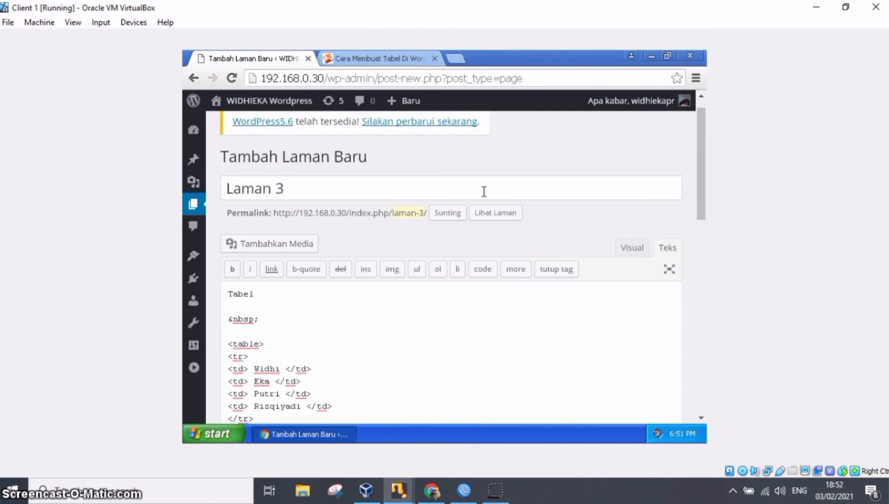
{"action": "key", "text": "Return"}
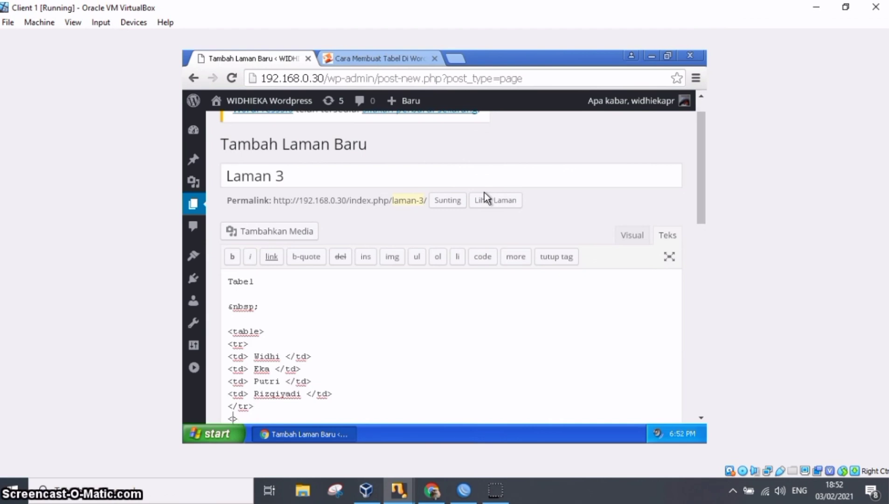
Close the table code with </table> below the row and preview the table in the visual editor.
{"action": "type", "text": "</tab"}
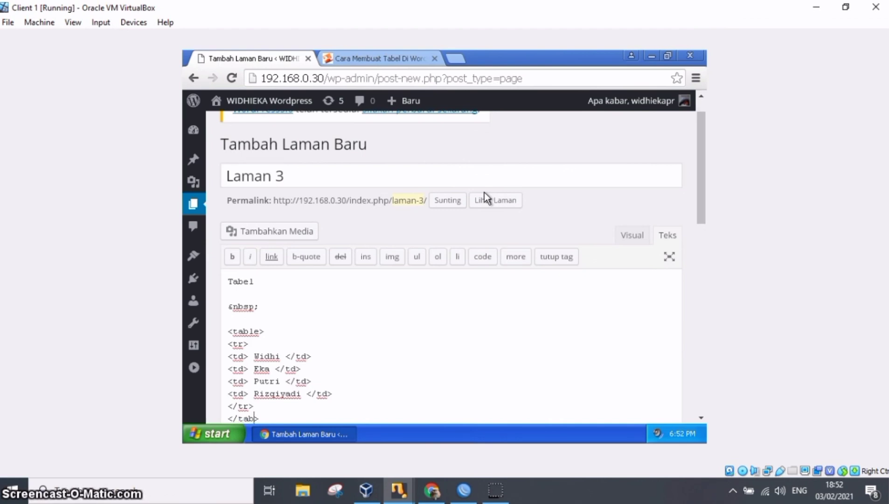
{"action": "type", "text": "le>"}
{"action": "key", "text": "Return"}
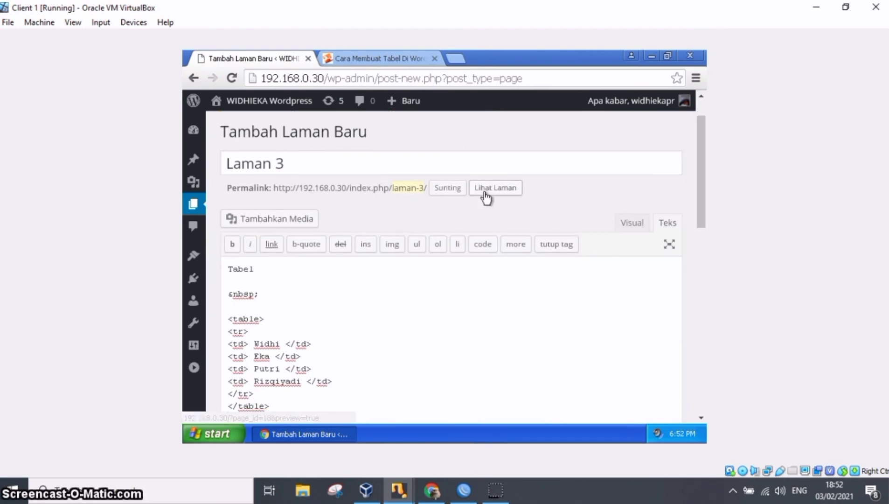
{"action": "left_click", "coordinate": [640, 224]}
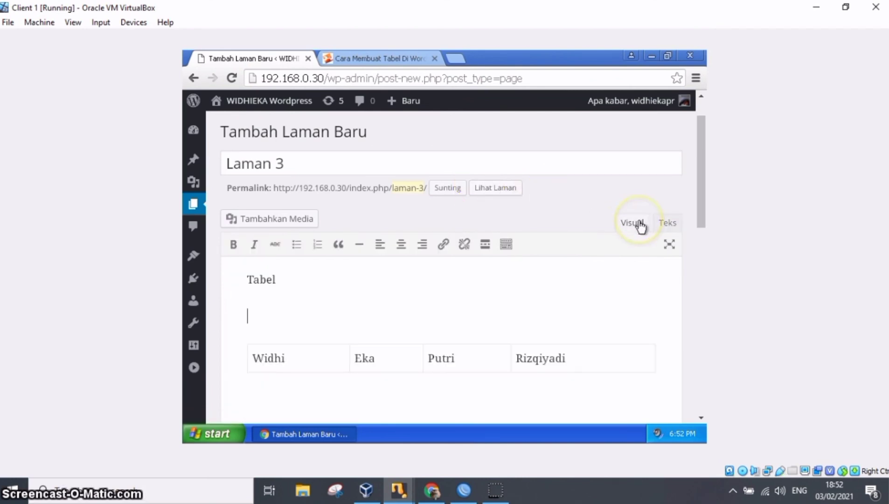
{"action": "left_click_drag", "start_coordinate": [699, 175], "coordinate": [699, 206]}
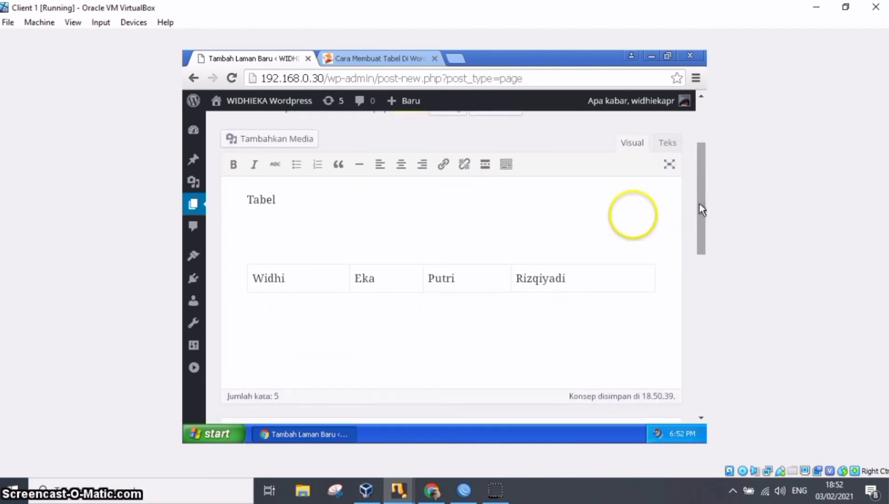
In the text (HTML) editor, duplicate the whole <tr> row block below the first </tr> and preview it in the visual editor.
{"action": "left_click", "coordinate": [674, 143]}
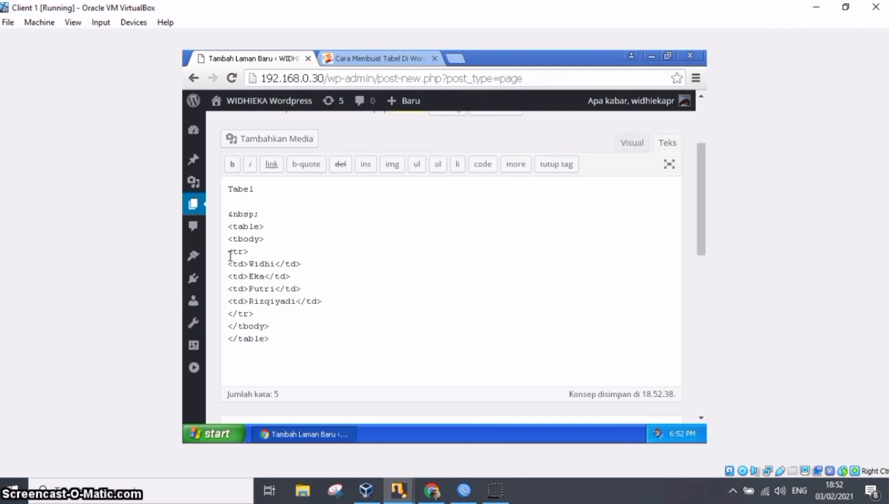
{"action": "left_click_drag", "start_coordinate": [230, 255], "coordinate": [334, 312]}
{"action": "key", "text": "ctrl+c"}
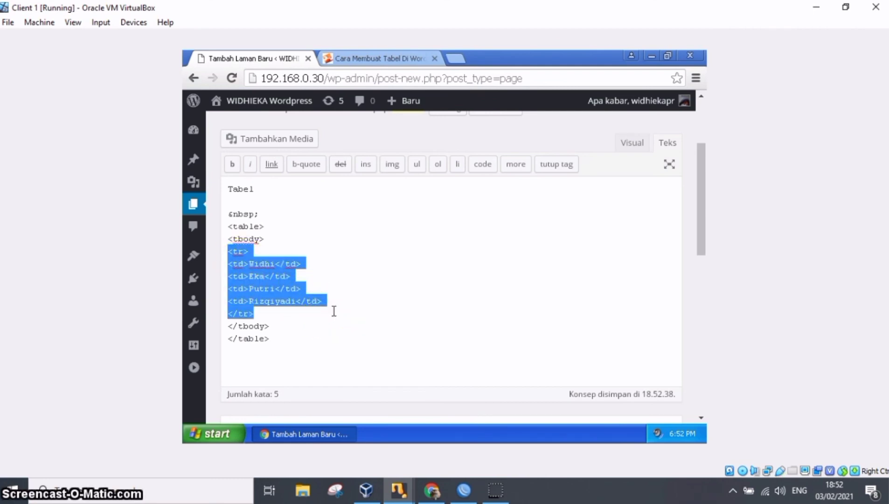
{"action": "left_click", "coordinate": [307, 314]}
{"action": "key", "text": "Return"}
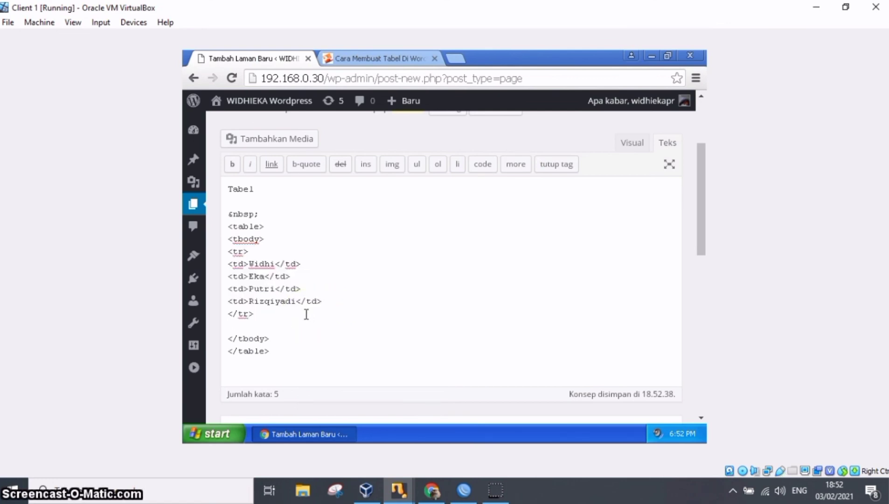
{"action": "key", "text": "ctrl+v"}
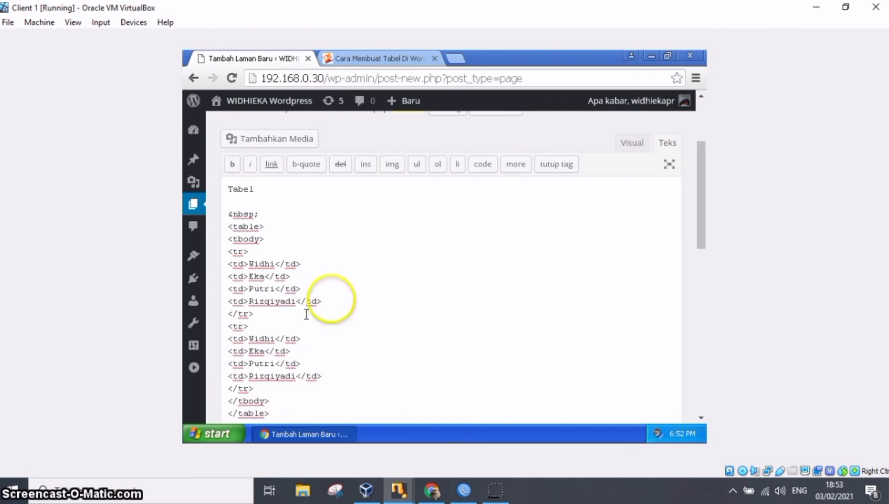
{"action": "left_click", "coordinate": [636, 145]}
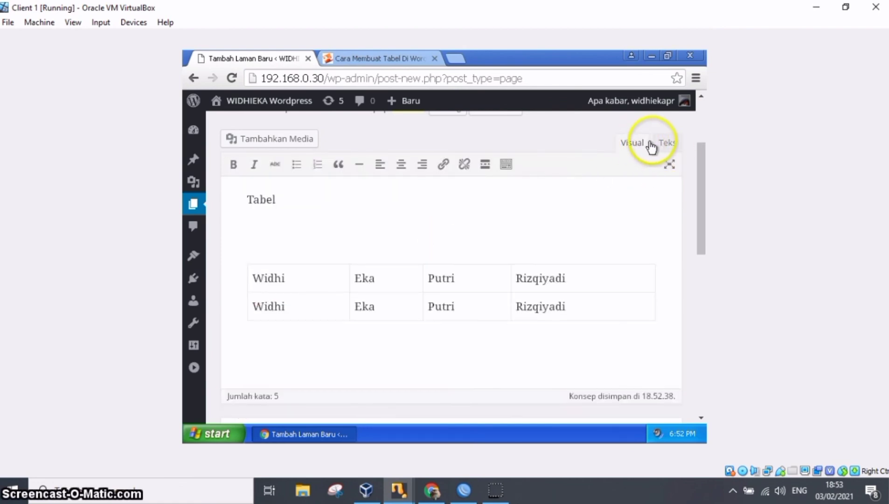
In the HTML code, replace the second row's first cell with 'XII' and its second cell with 'Teknik Komputer Jaringan'.
{"action": "left_click", "coordinate": [667, 142]}
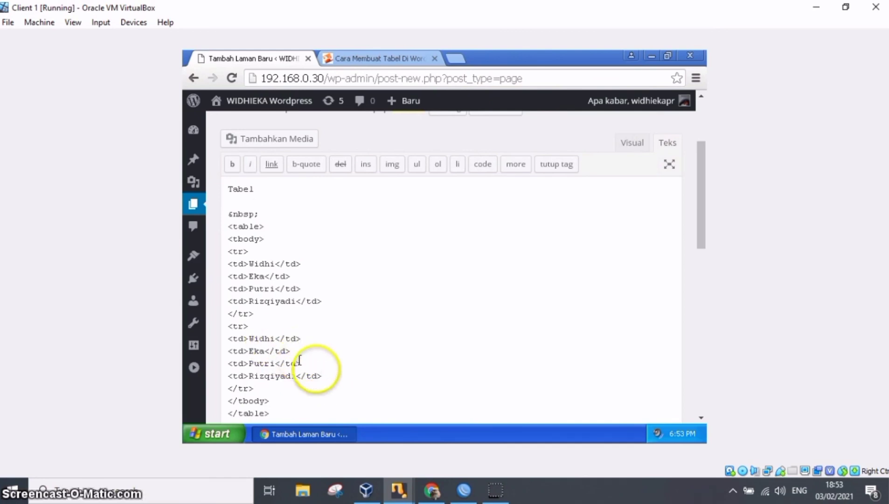
{"action": "left_click_drag", "start_coordinate": [329, 373], "coordinate": [228, 372]}
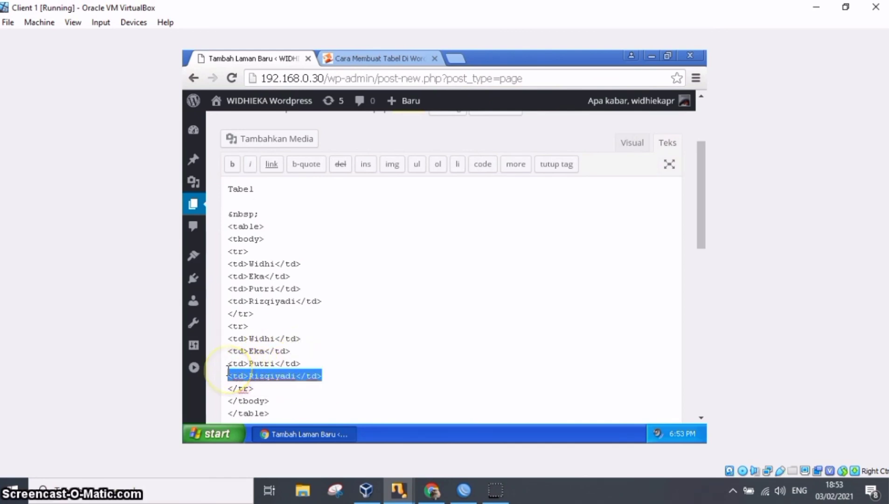
{"action": "left_click", "coordinate": [276, 338]}
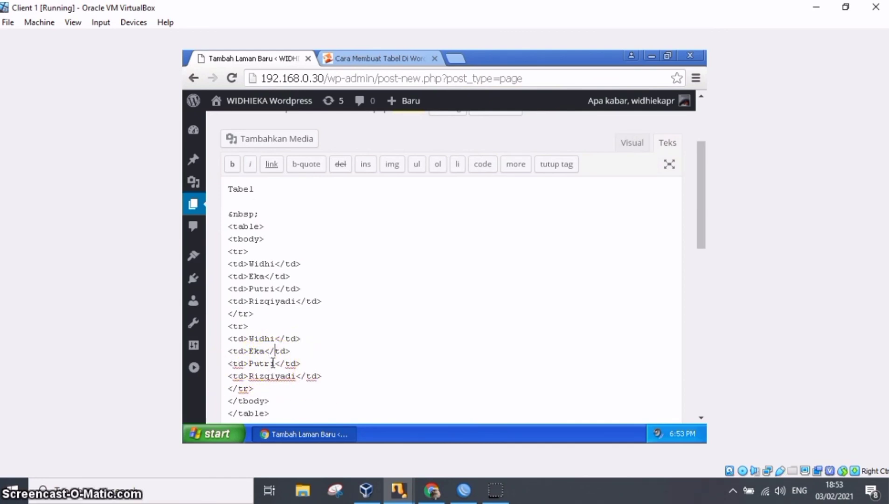
{"action": "key", "text": "BackSpace"}
{"action": "key", "text": "BackSpace"}
{"action": "key", "text": "BackSpace"}
{"action": "key", "text": "BackSpace"}
{"action": "key", "text": "BackSpace"}
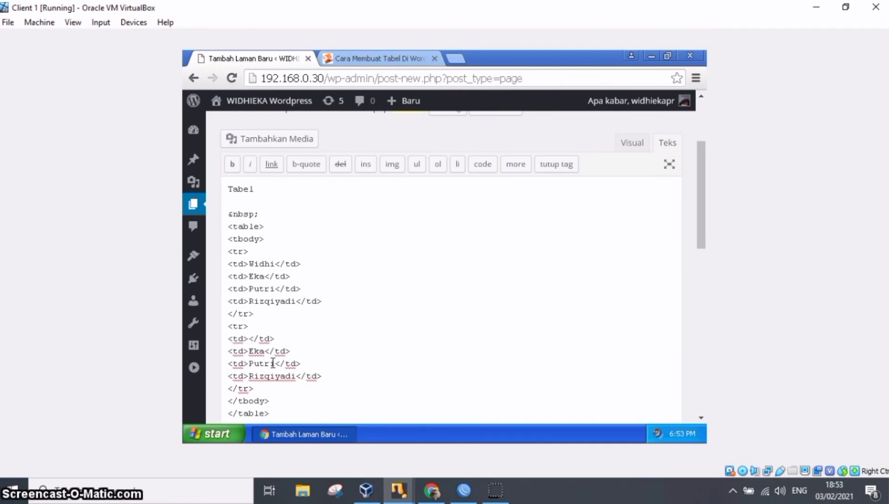
{"action": "type", "text": "XII"}
{"action": "key", "text": "BackSpace"}
{"action": "key", "text": "BackSpace"}
{"action": "key", "text": "BackSpace"}
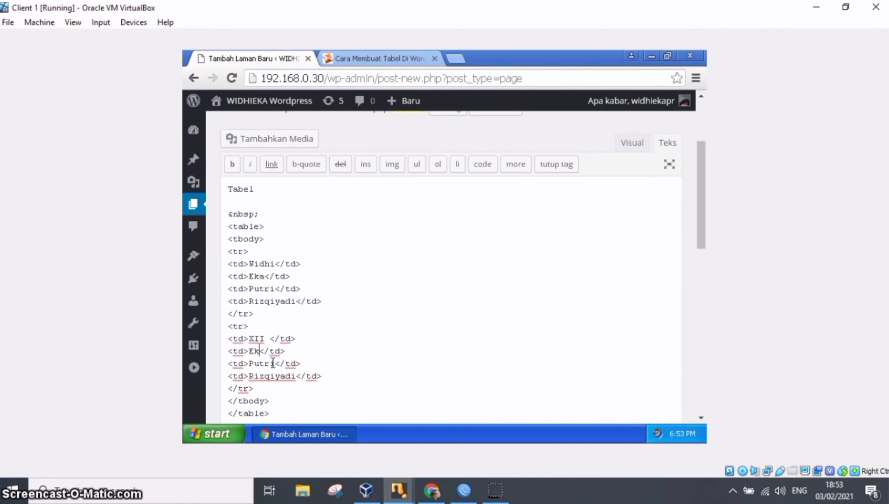
{"action": "type", "text": "Teknik"}
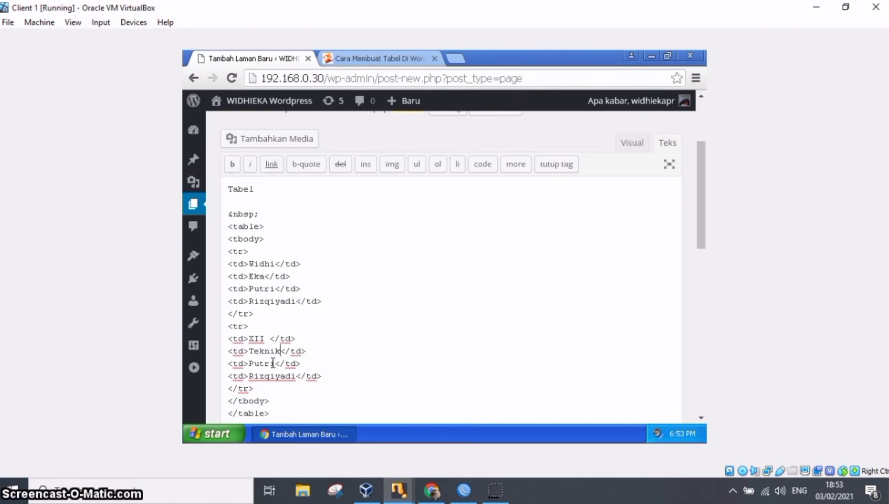
{"action": "type", "text": " Komputer Jaringa"}
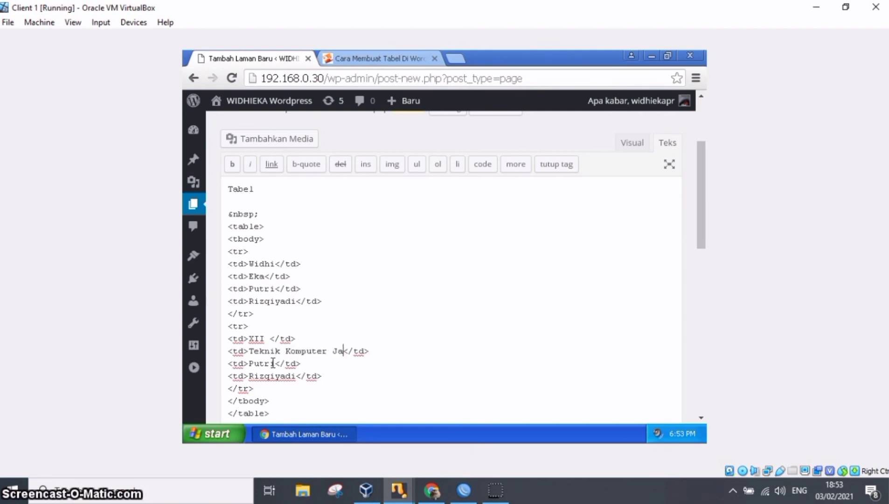
{"action": "type", "text": "n"}
Replace the second row's third cell with '1' and its fourth cell with 'Absen : 30'.
{"action": "key", "text": "Down"}
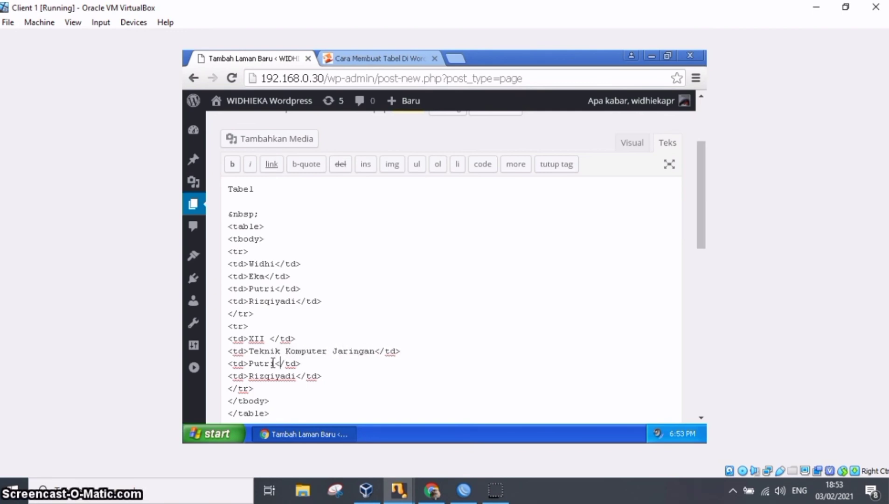
{"action": "left_click", "coordinate": [273, 363]}
{"action": "key", "text": "BackSpace"}
{"action": "key", "text": "BackSpace"}
{"action": "key", "text": "BackSpace"}
{"action": "key", "text": "BackSpace"}
{"action": "key", "text": "BackSpace"}
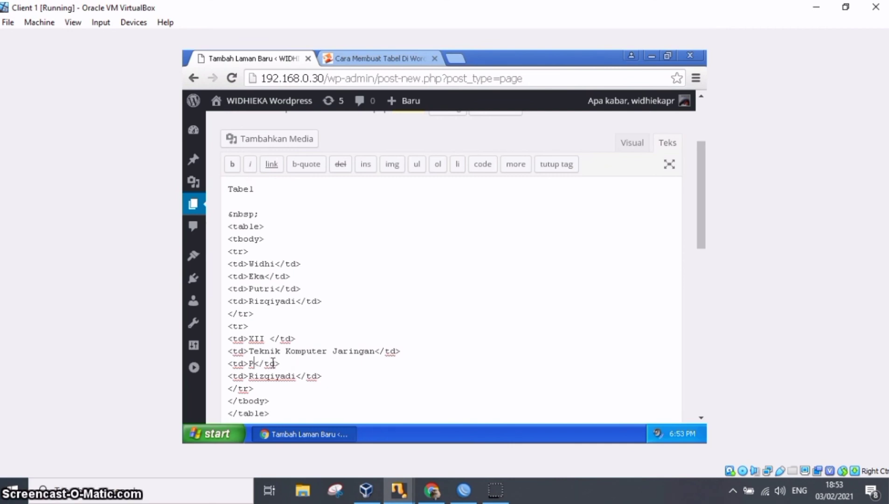
{"action": "type", "text": "1"}
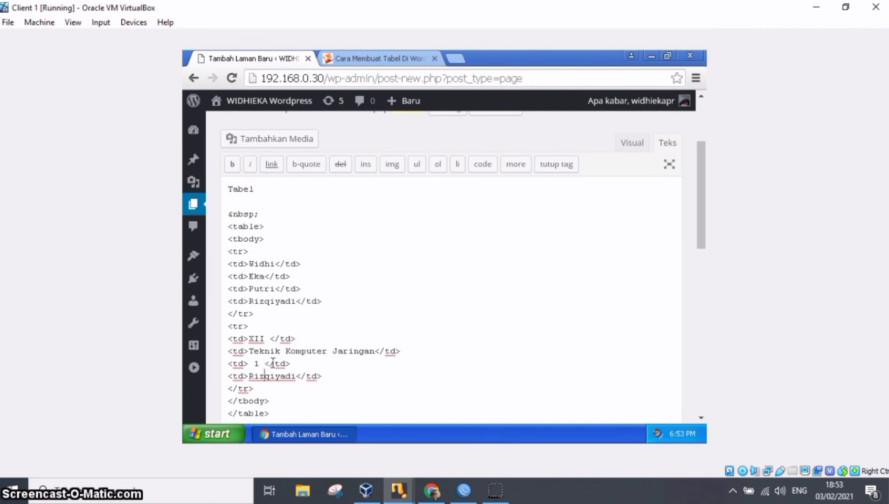
{"action": "key", "text": "shift+Right"}
{"action": "key", "text": "shift+Right"}
{"action": "key", "text": "shift+Right"}
{"action": "key", "text": "shift+Right"}
{"action": "key", "text": "shift+Right"}
{"action": "key", "text": "shift+Right"}
{"action": "key", "text": "shift+Right"}
{"action": "key", "text": "shift+Right"}
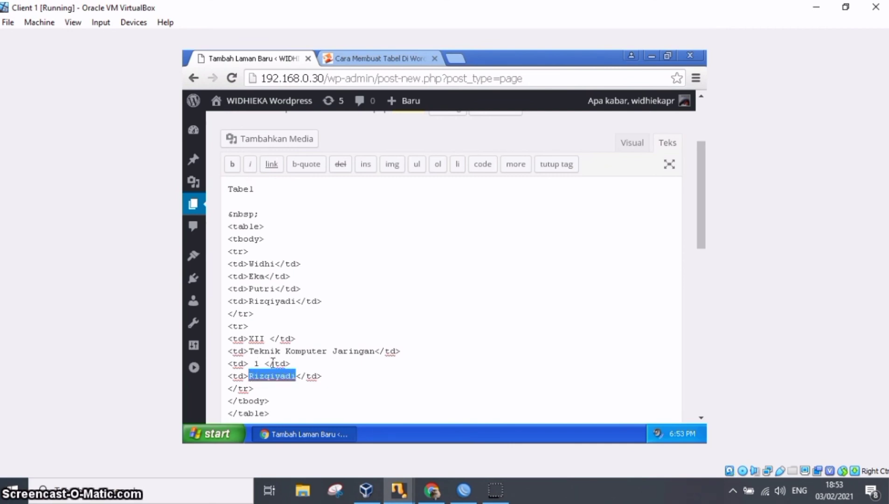
{"action": "type", "text": "Absen"}
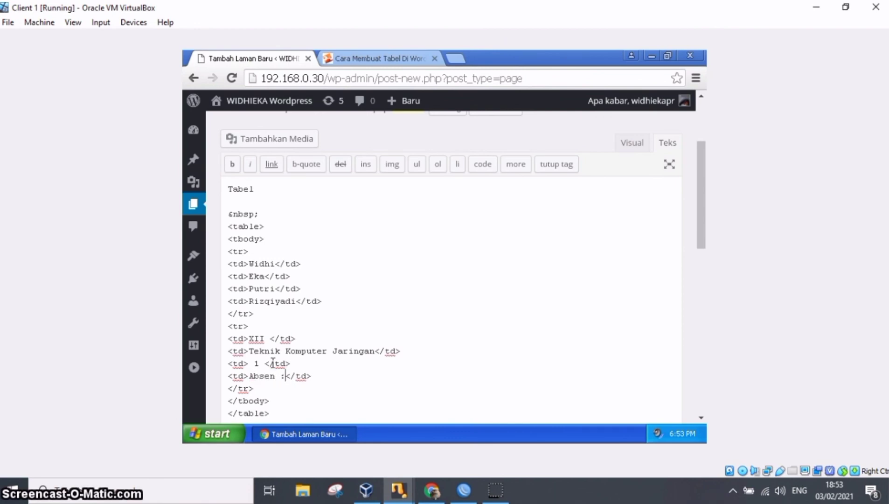
{"action": "type", "text": " : 30m"}
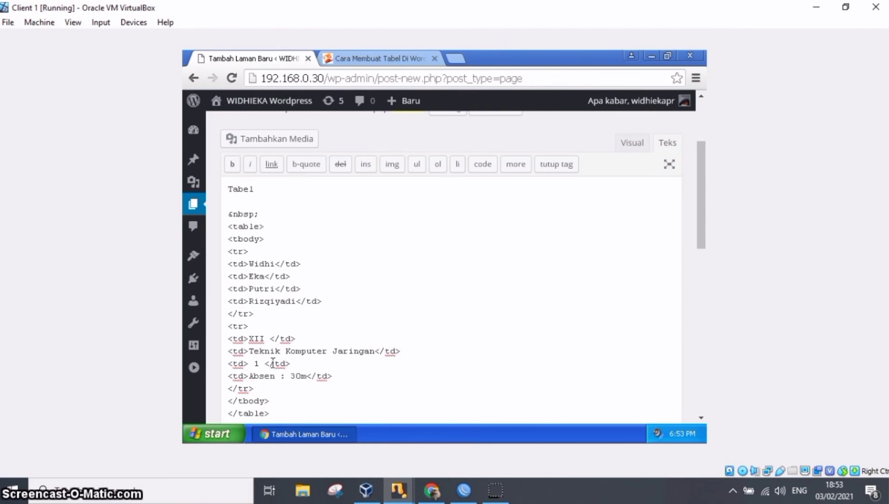
Remove the blank paragraph between 'Tabel' and the table in the visual editor, and publish Laman 3.
{"action": "left_click", "coordinate": [626, 145]}
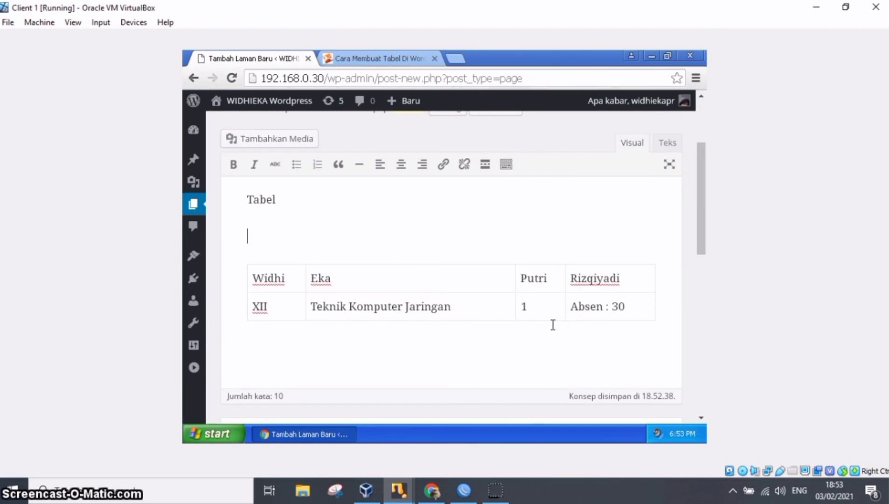
{"action": "key", "text": "BackSpace"}
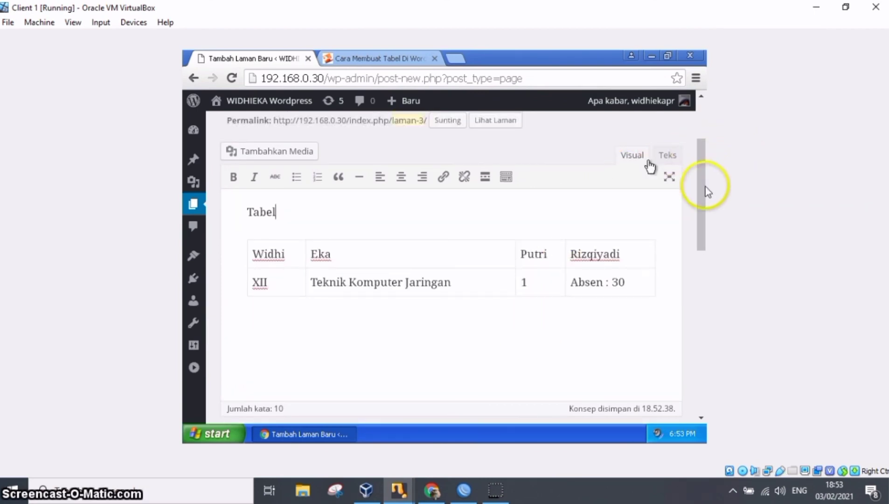
{"action": "left_click_drag", "start_coordinate": [703, 205], "coordinate": [702, 284]}
{"action": "left_click", "coordinate": [650, 329]}
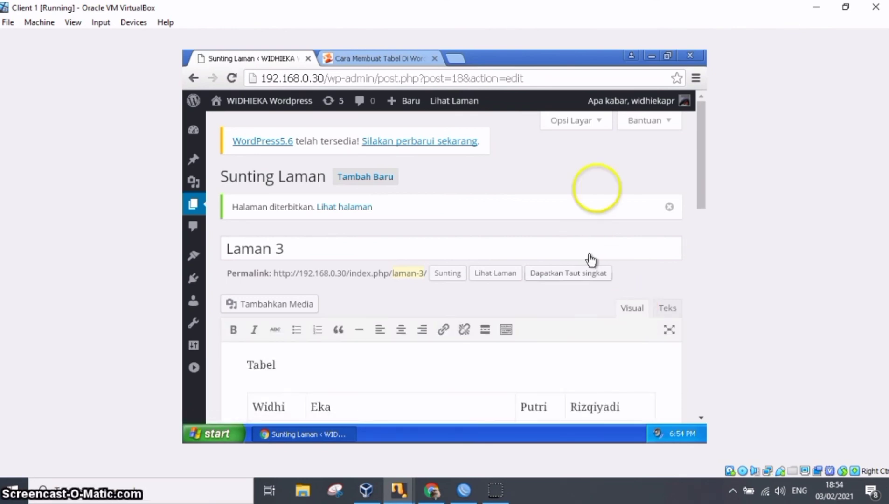
View the published Laman 3 page on the site and look over its table.
{"action": "left_click", "coordinate": [480, 277]}
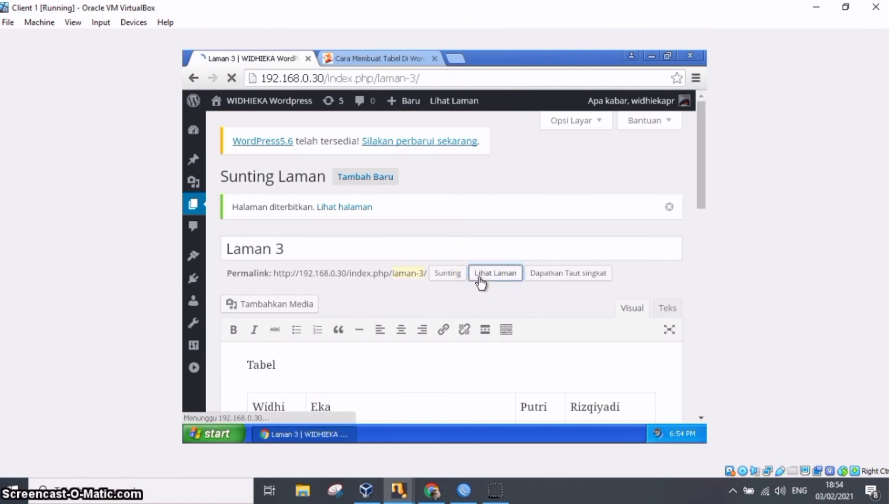
{"action": "left_click_drag", "start_coordinate": [698, 146], "coordinate": [704, 208]}
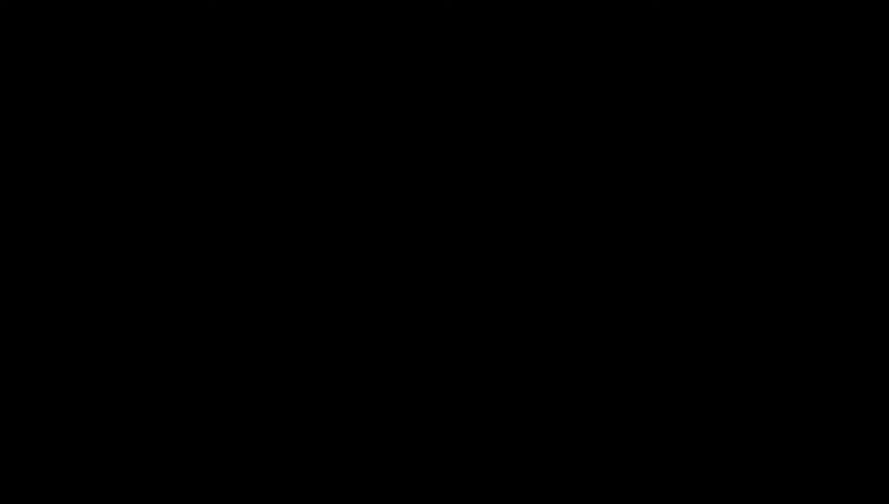